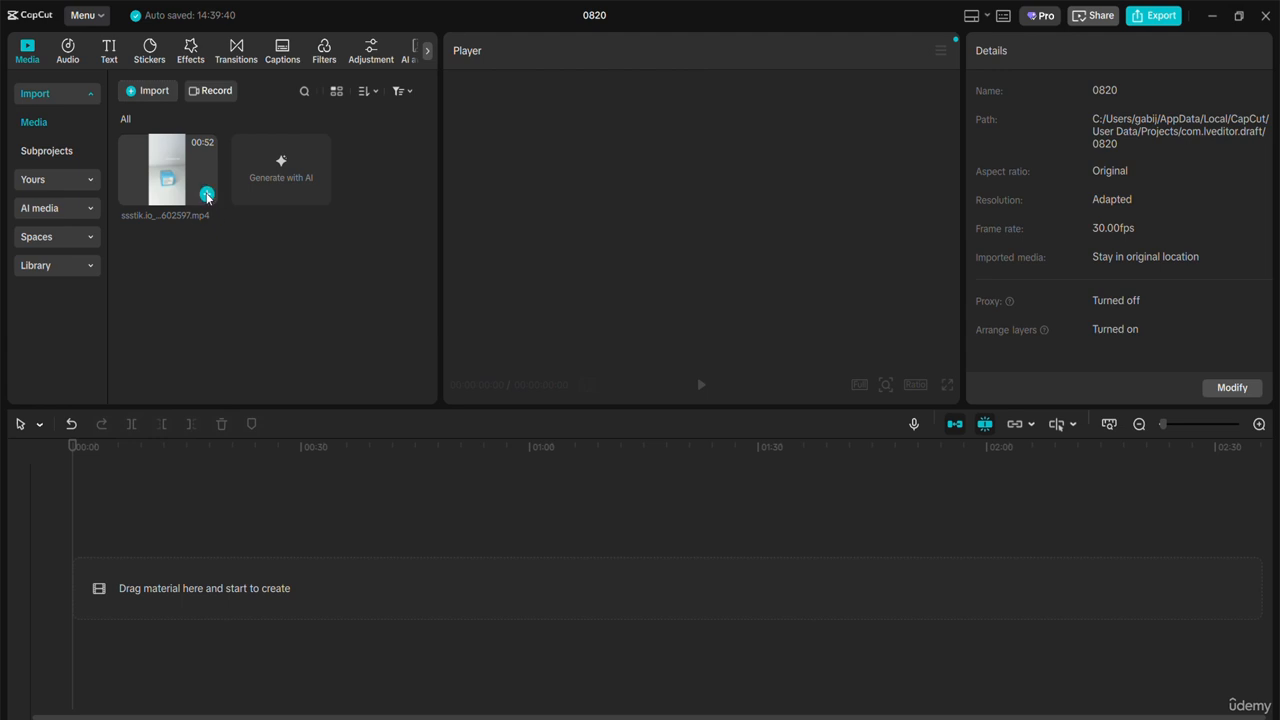
Step: Add the imported 52-second video to the timeline and select its clip
drag(227, 395, 268, 572)
drag(166, 171, 179, 229)
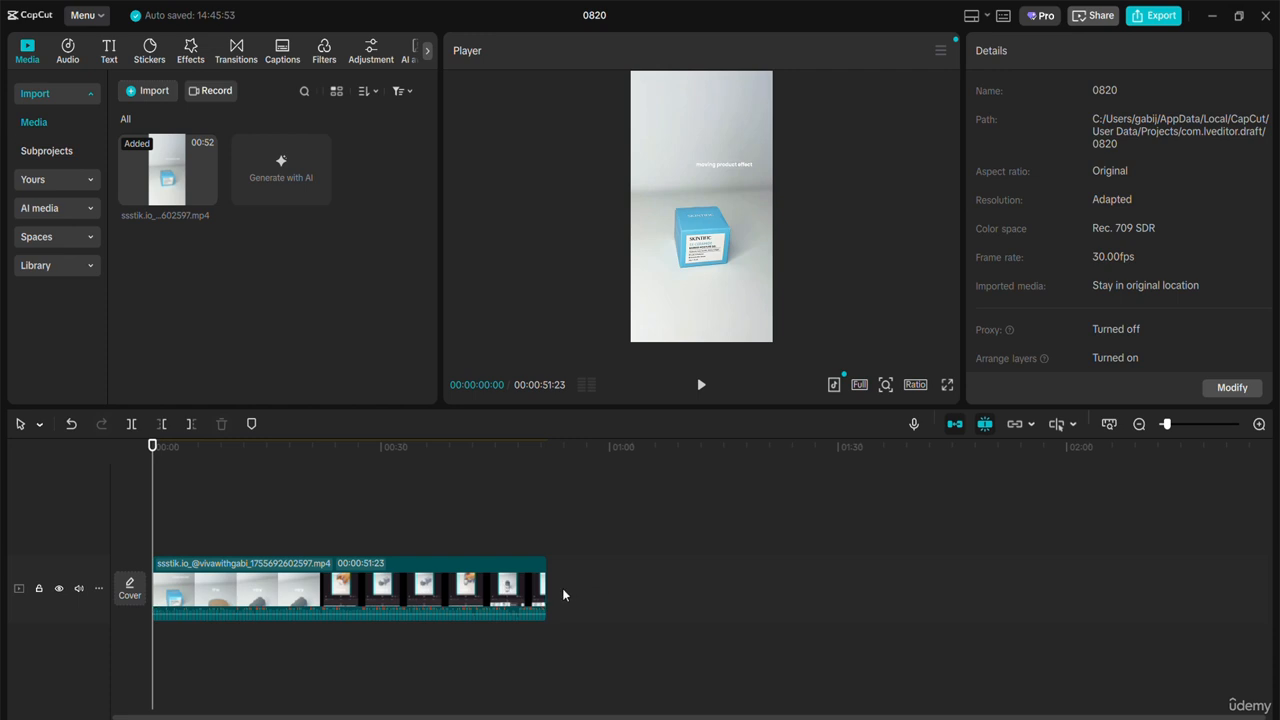
click(498, 590)
drag(543, 585, 612, 622)
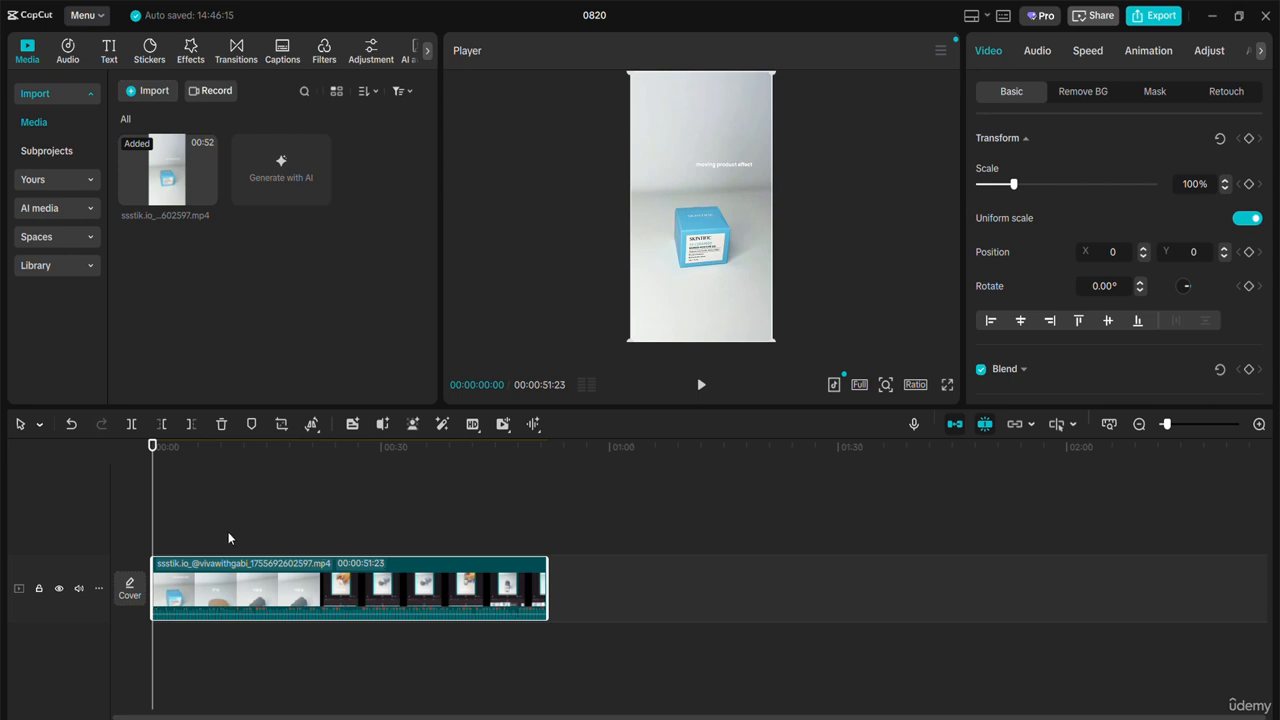
Step: Split the video clip at 00:00:09:06 and extend the second part to a duration of 00:00:43:15
click(223, 648)
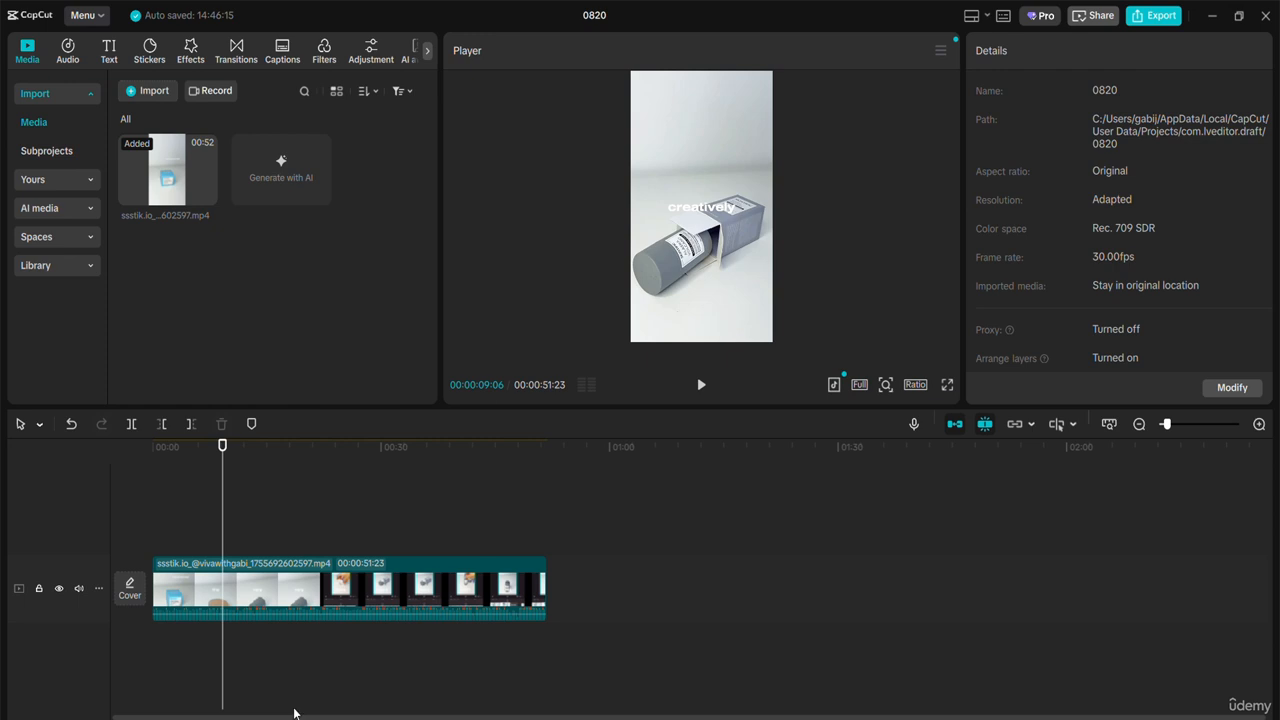
click(130, 424)
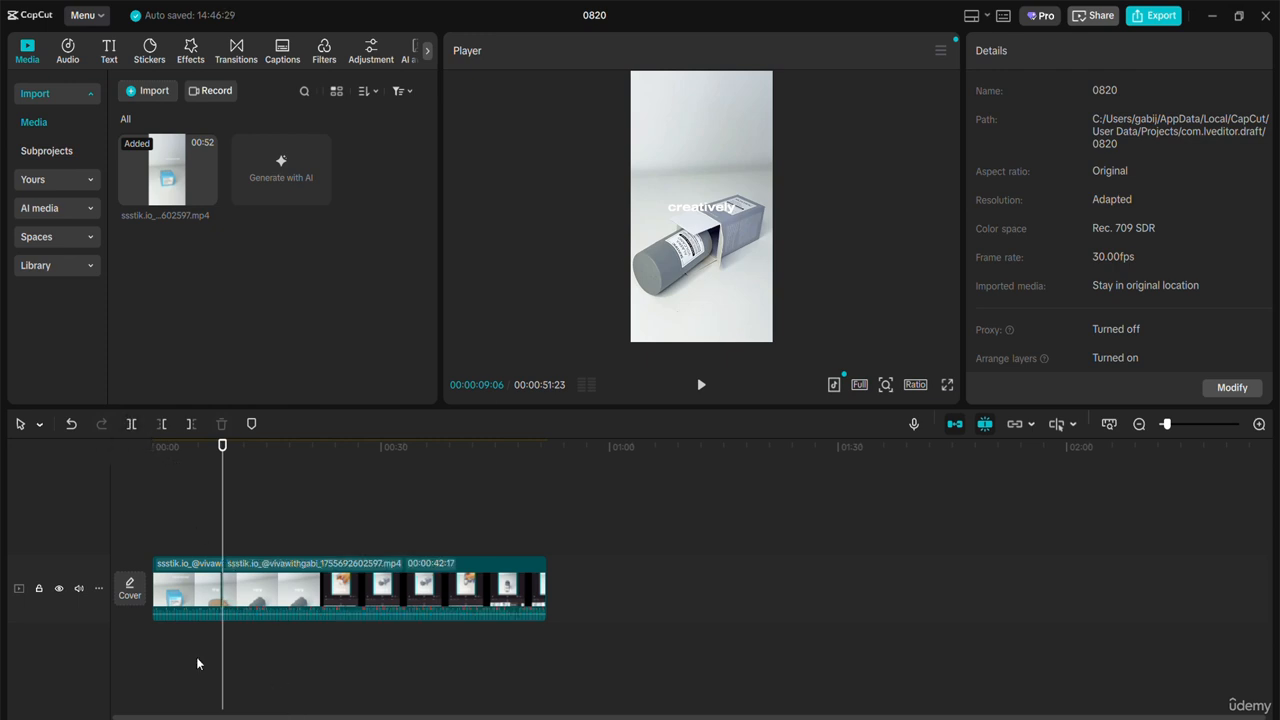
click(216, 589)
mouse_move(216, 589)
mouse_down()
mouse_move(264, 589)
mouse_move(222, 590)
mouse_up()
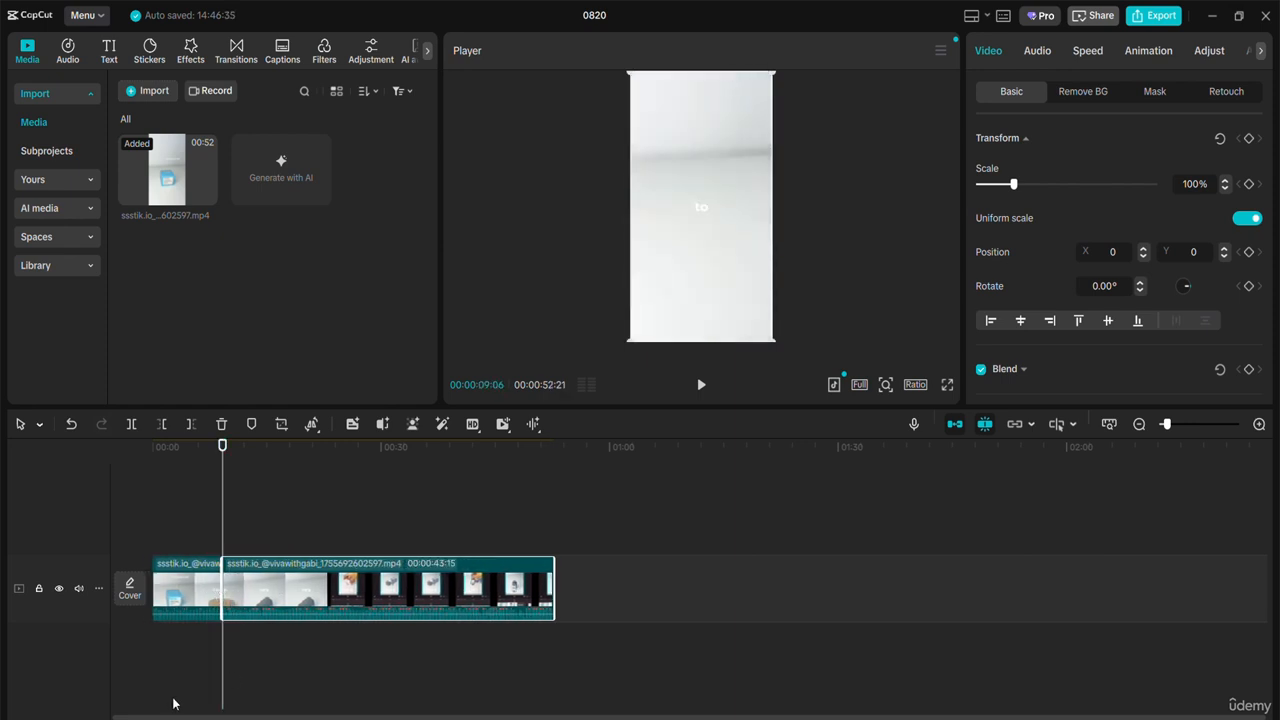
Step: Cut out the segment between 00:00:09:06 and 00:00:15:18, and split the remaining footage again at 00:00:15:18
click(271, 655)
click(131, 424)
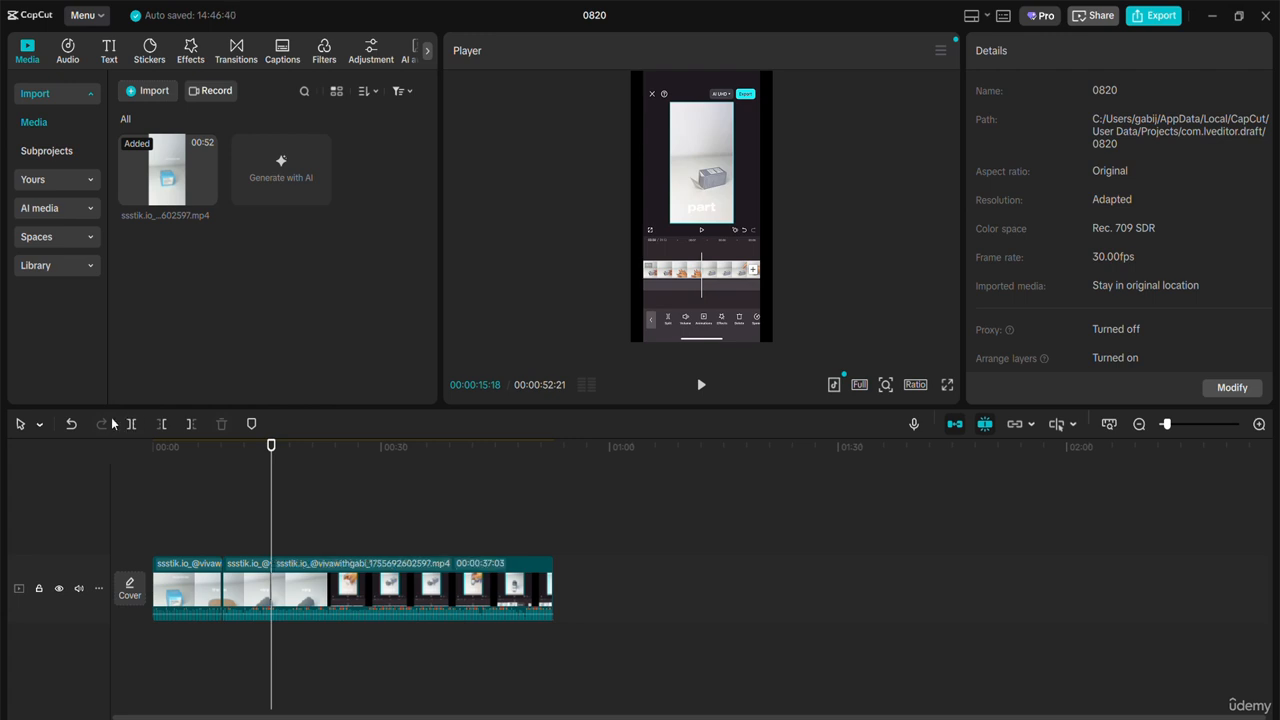
click(132, 425)
click(264, 588)
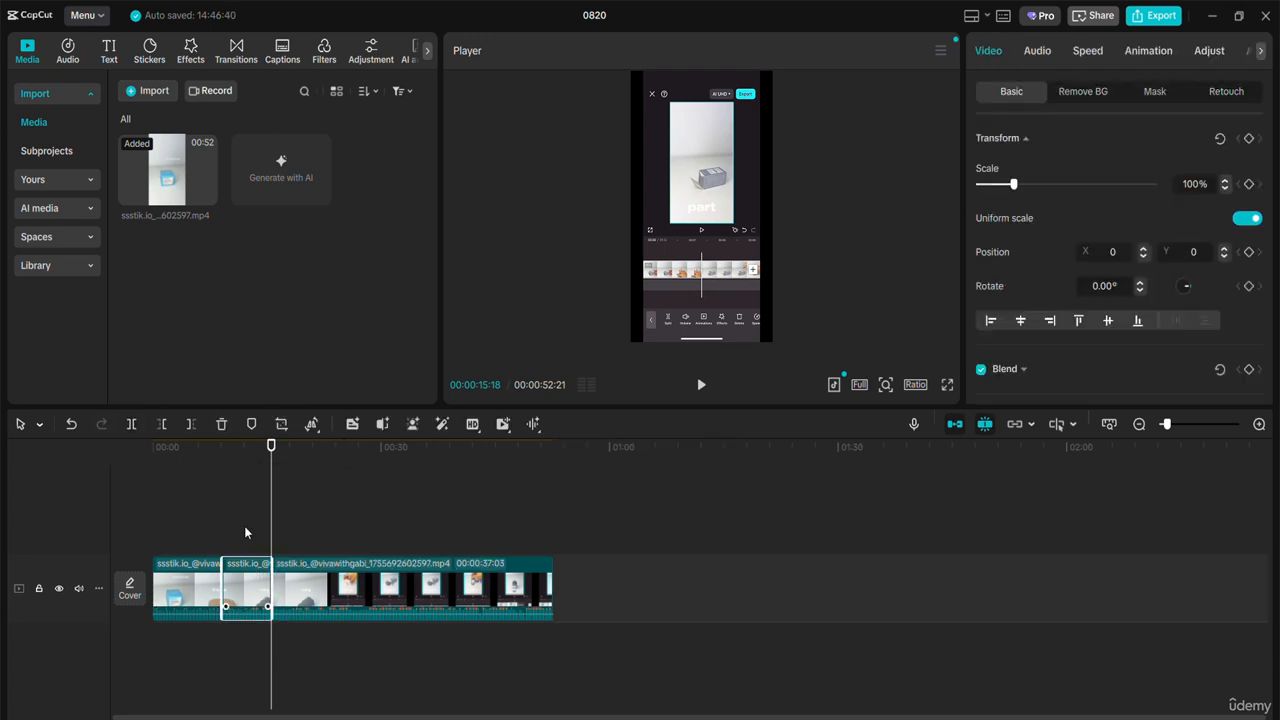
click(221, 425)
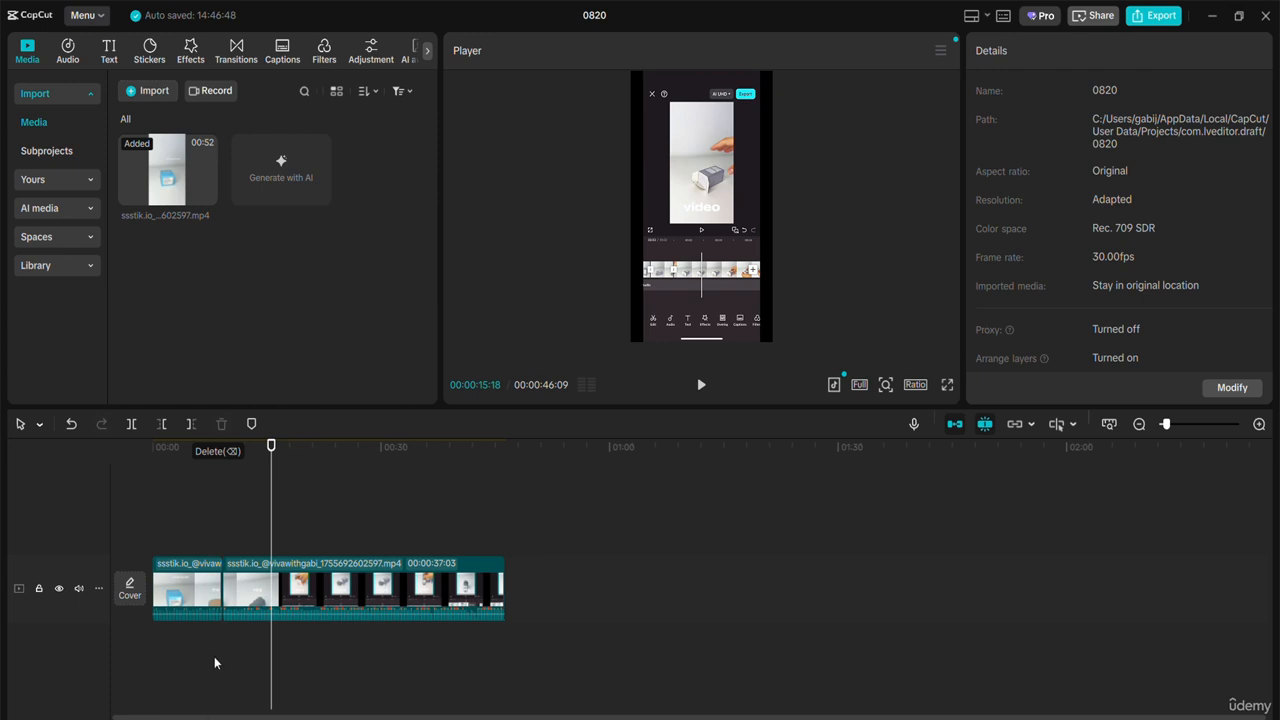
click(131, 424)
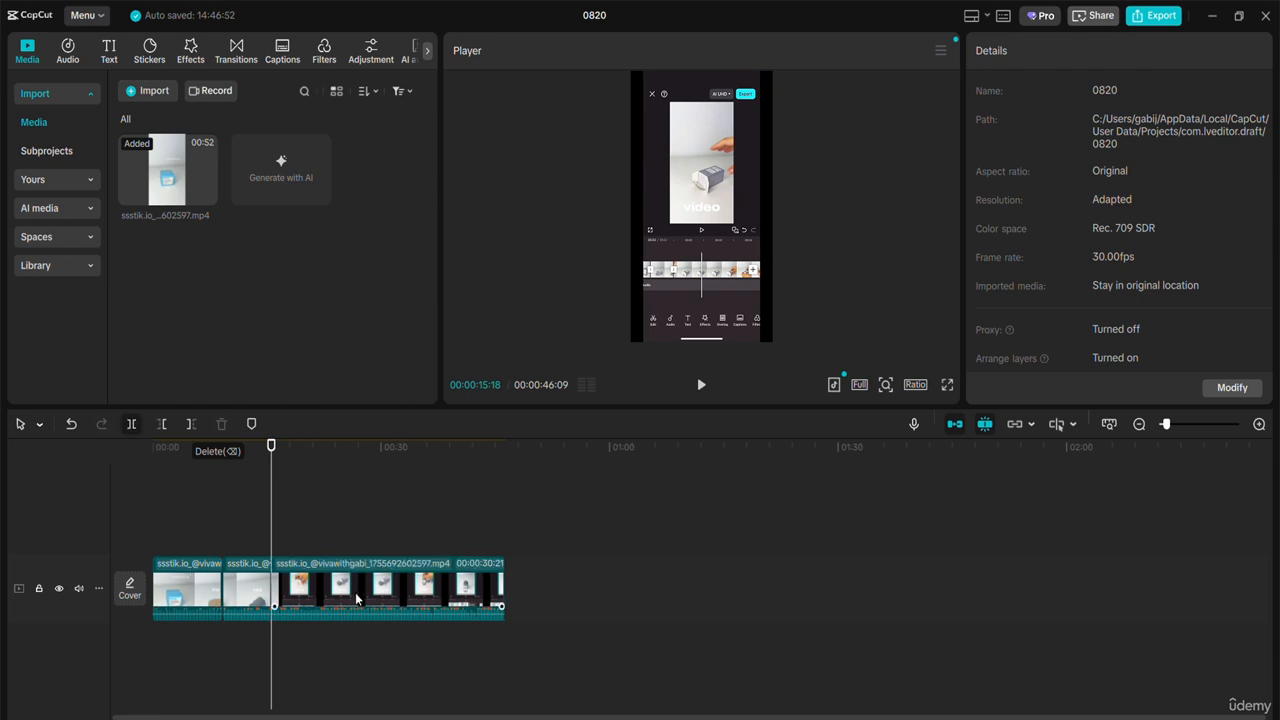
click(246, 580)
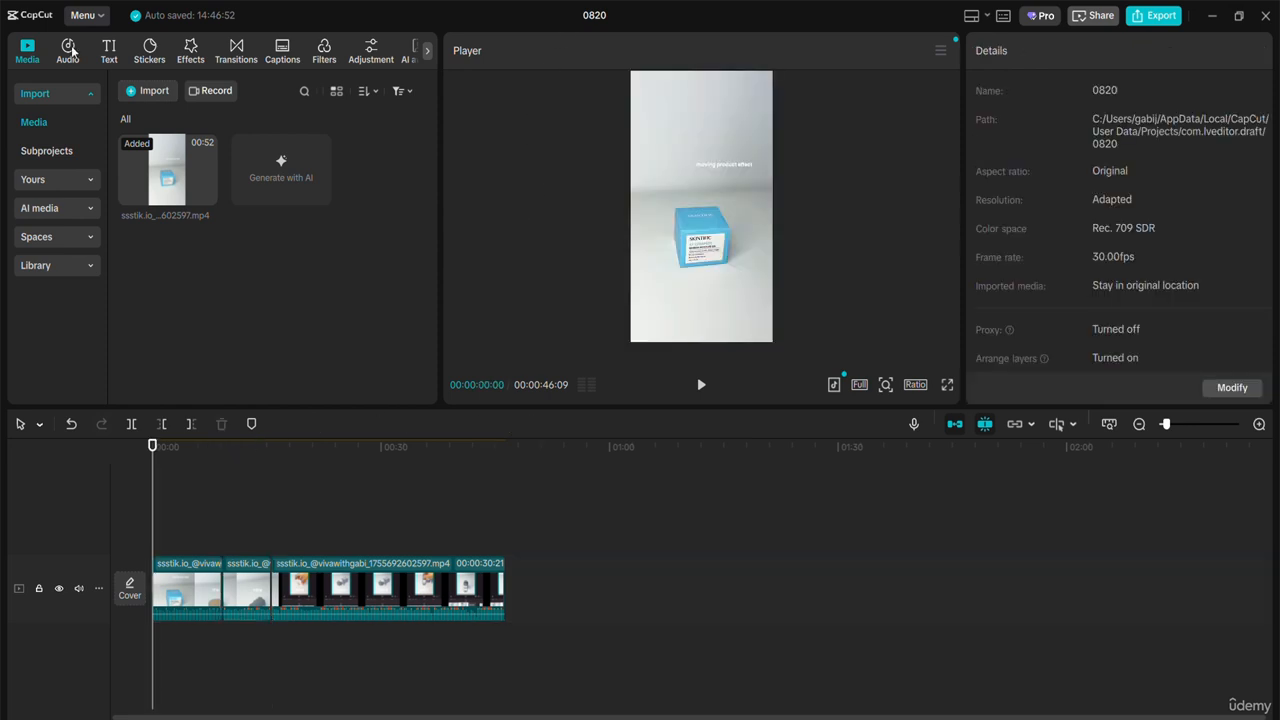
Step: Browse the Hot Bgm tracks and the music categories in the audio library
click(70, 50)
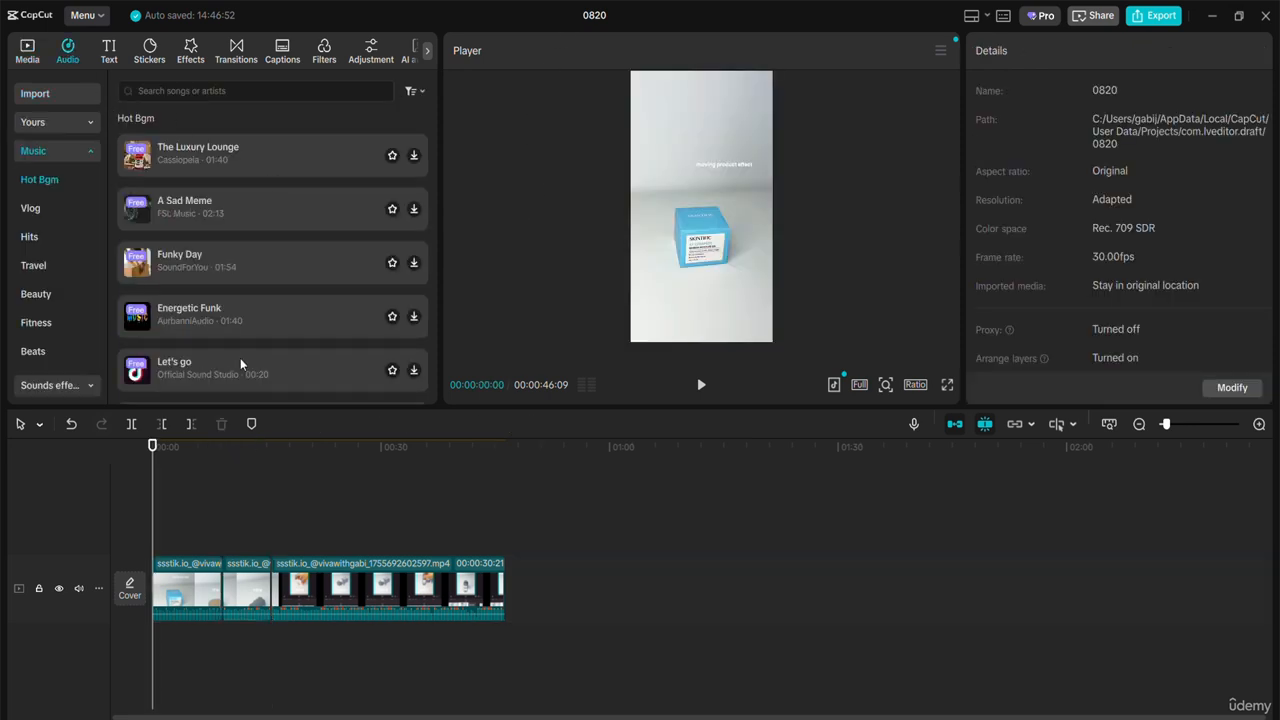
scroll(379, 215, down, 5)
scroll(62, 213, down, 1)
scroll(334, 214, up, 5)
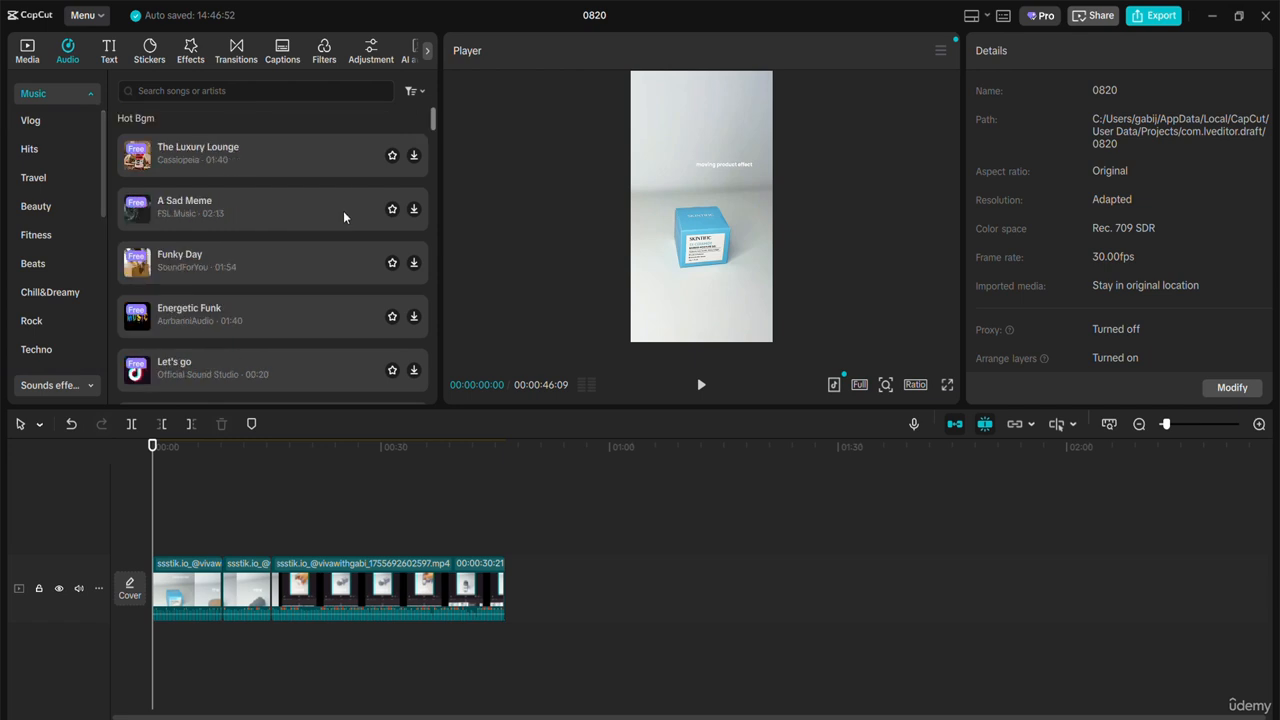
scroll(94, 262, down, 5)
scroll(88, 298, up, 5)
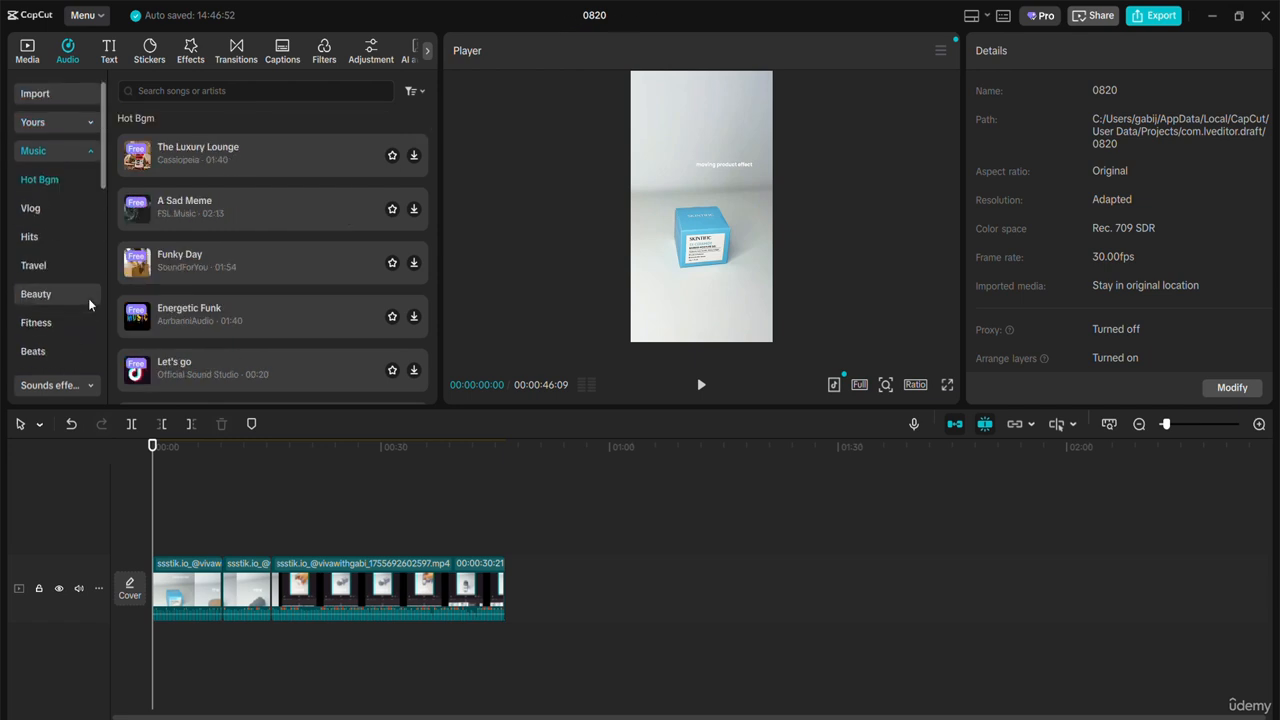
scroll(92, 224, down, 4)
scroll(82, 217, down, 1)
scroll(85, 248, up, 5)
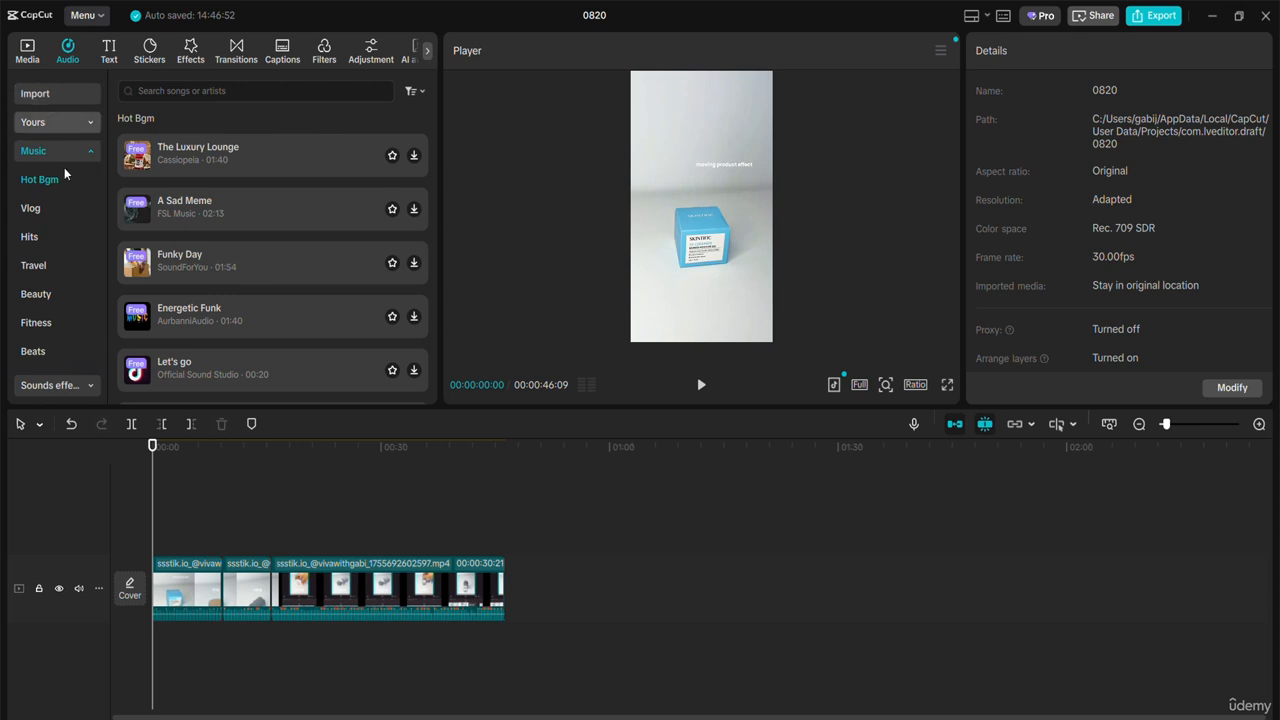
scroll(60, 200, down, 5)
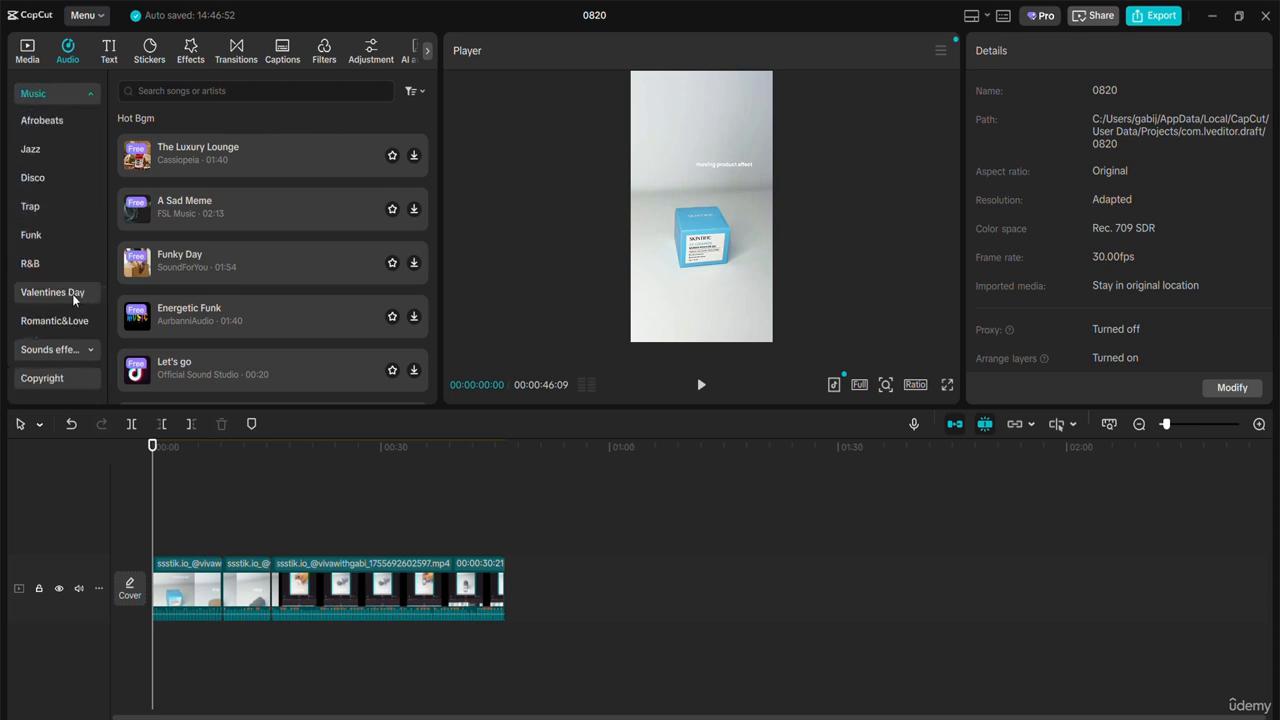
scroll(74, 286, up, 3)
scroll(74, 286, down, 3)
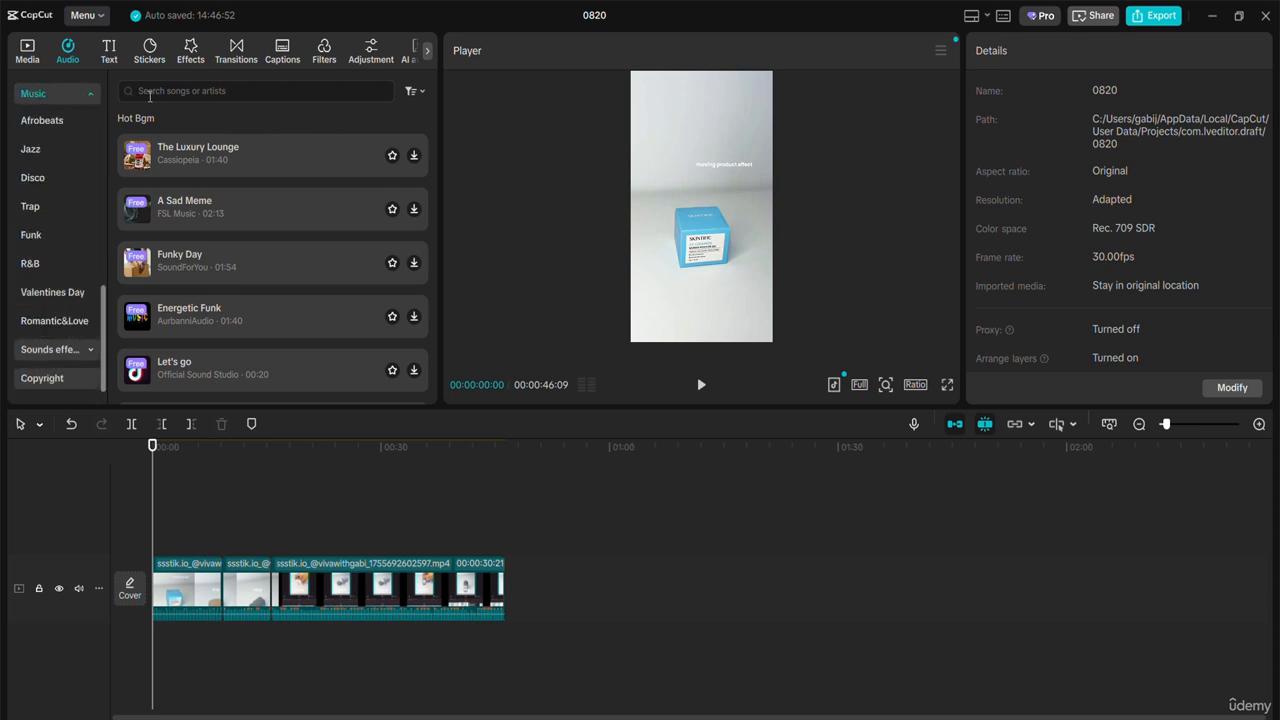
Step: Search the sound effects for "drop" and look through the list, starting with "Drop of water drop, dripping ver. C Pocha"
click(74, 352)
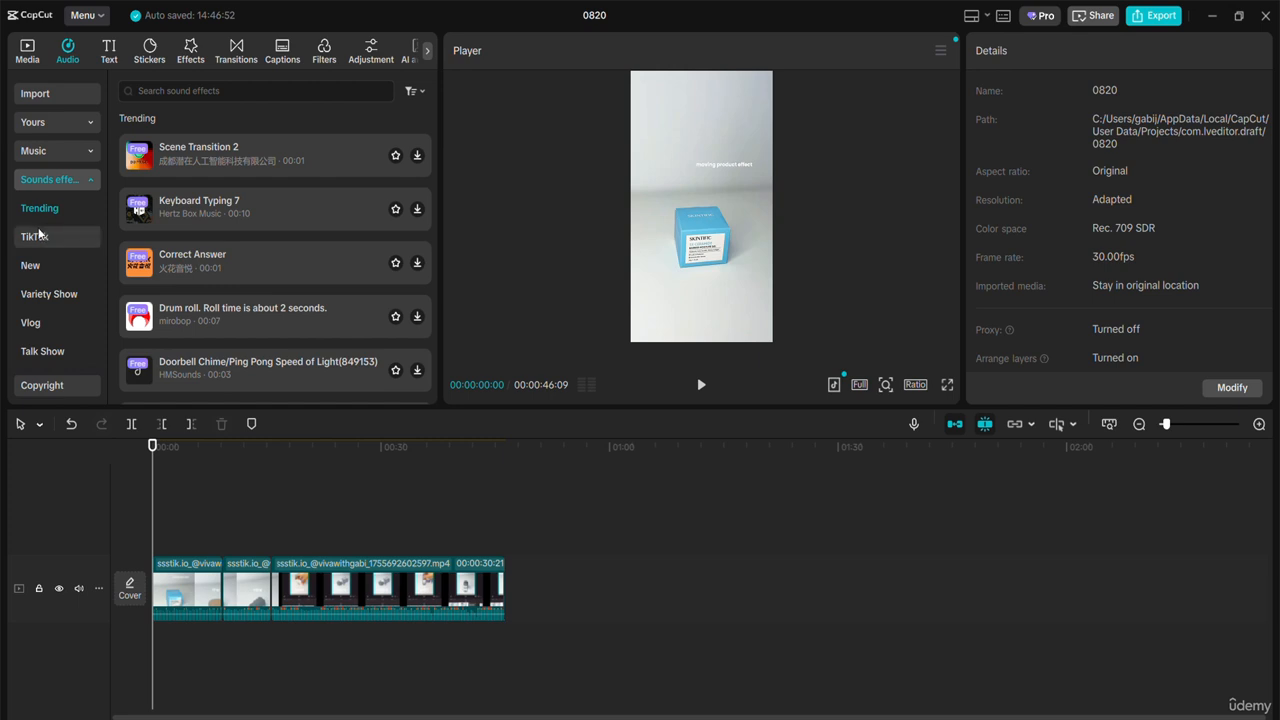
scroll(299, 263, down, 3)
click(299, 263)
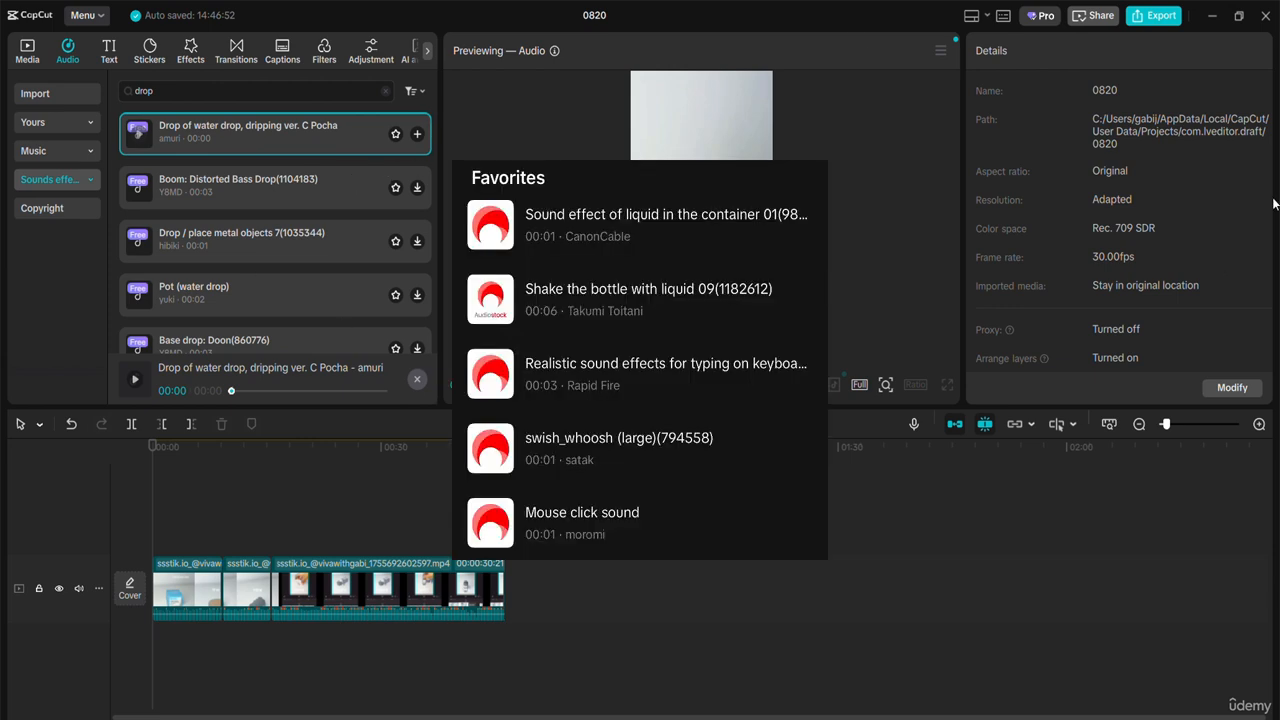
scroll(277, 231, down, 8)
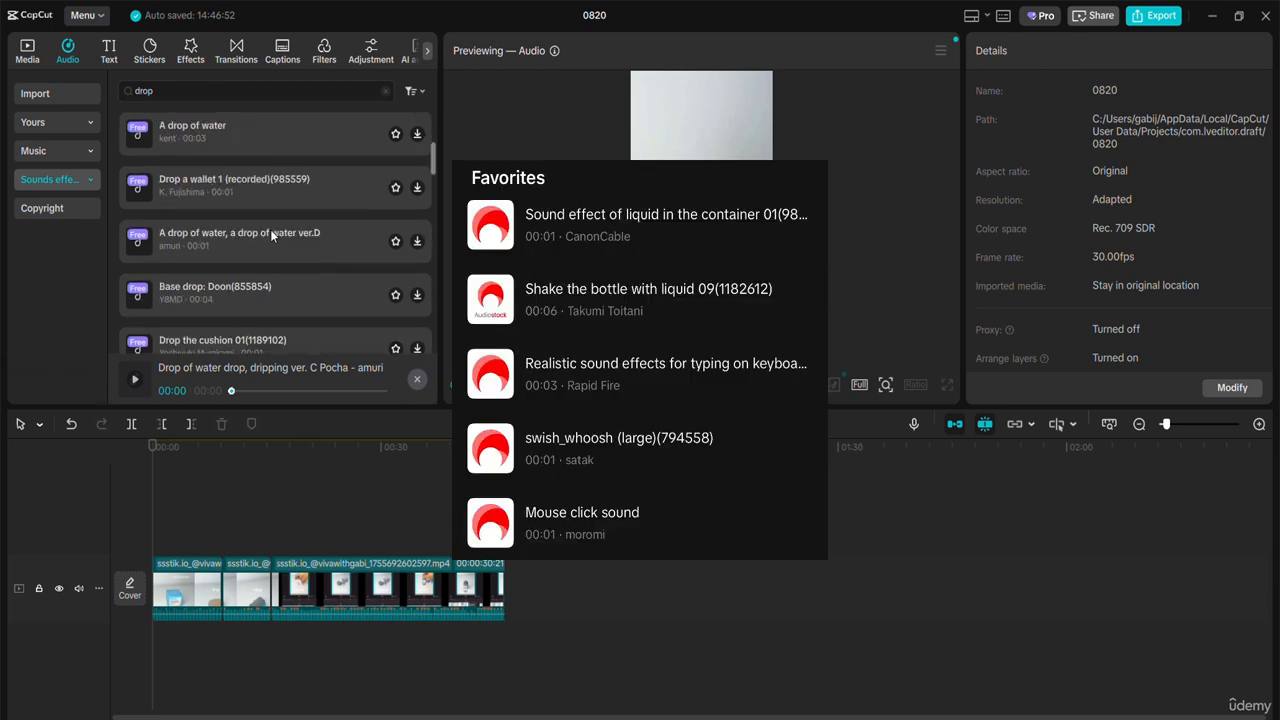
scroll(370, 242, up, 8)
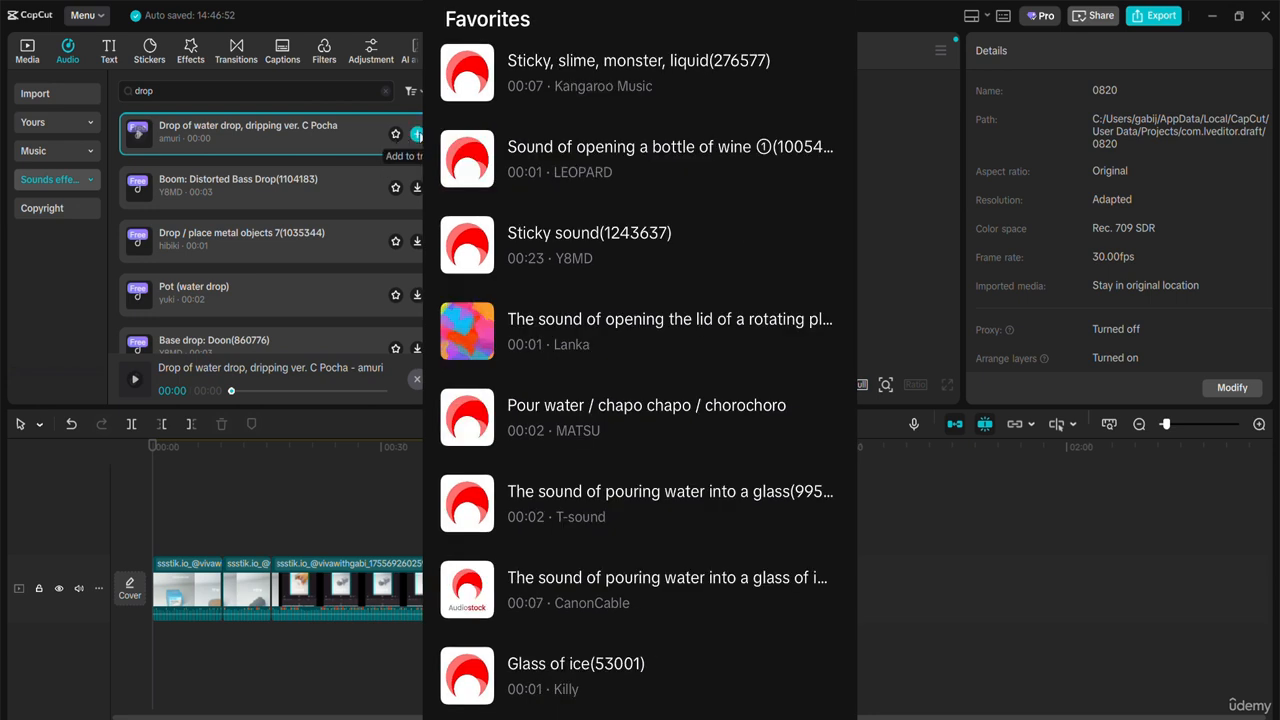
Step: Add the "Drop of water drop, dripping ver. C Pocha" effect at the timeline start and place another copy near the first video segment's end
click(417, 134)
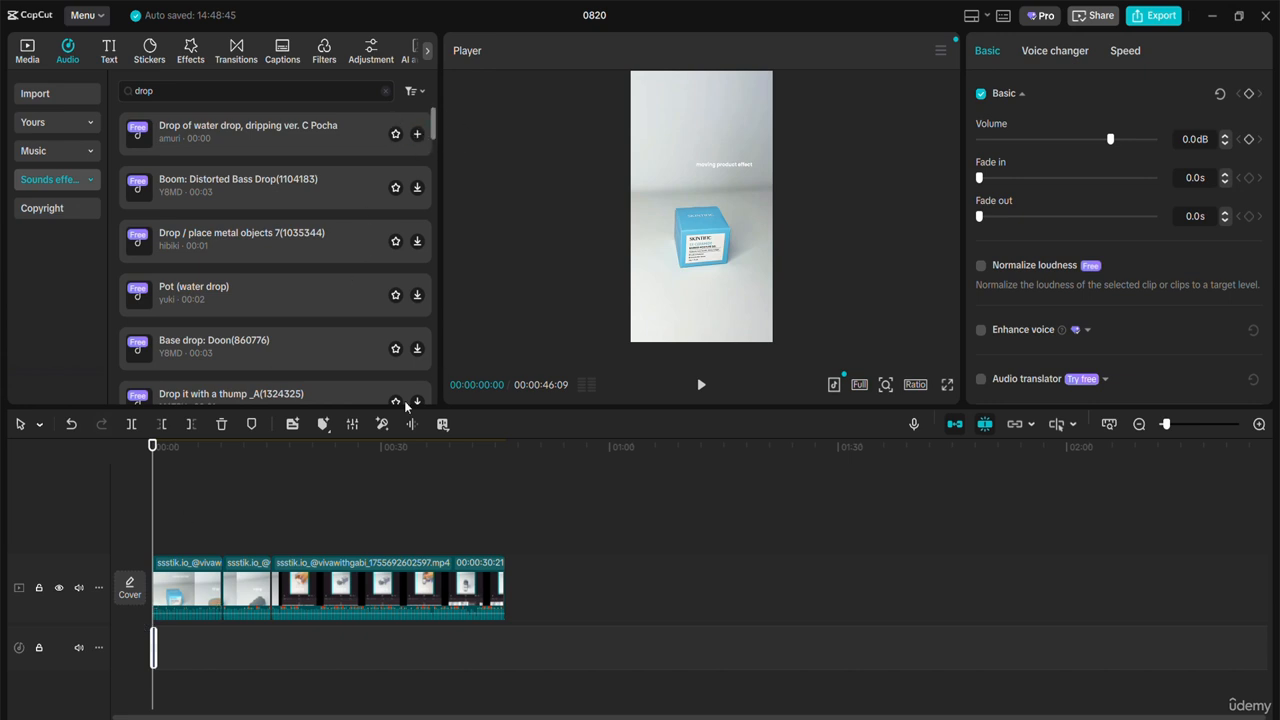
key(Delete)
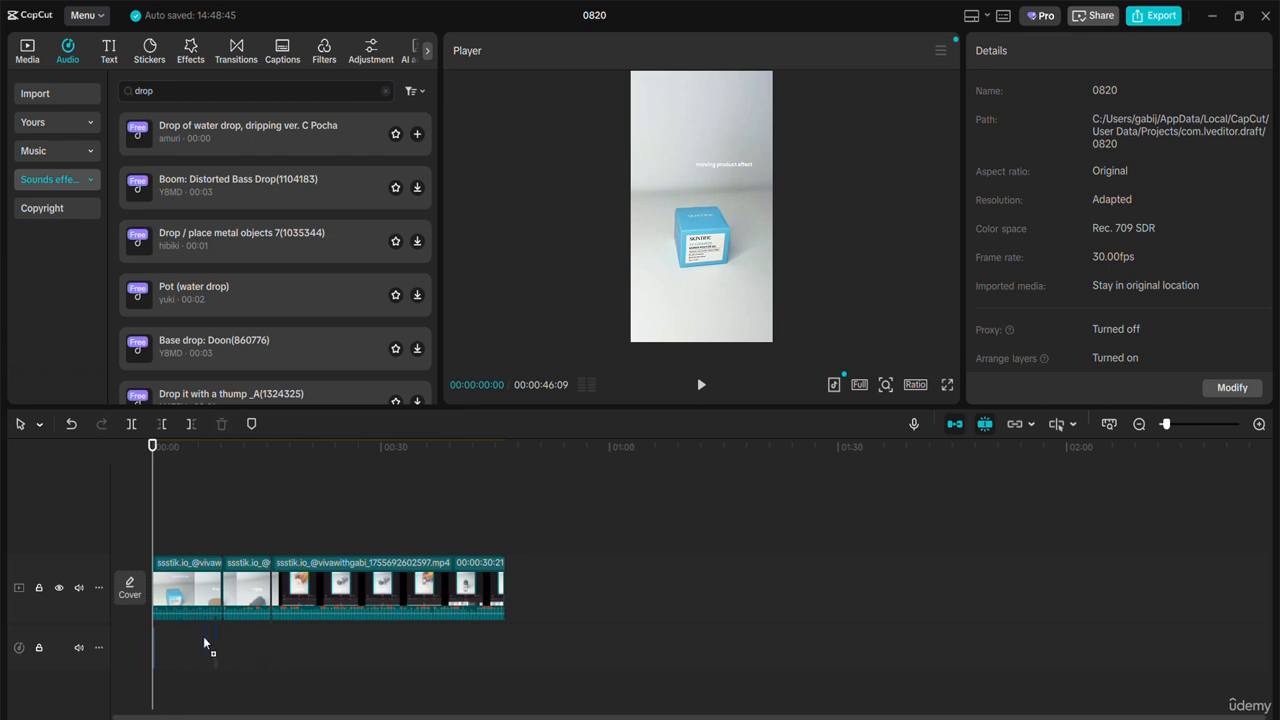
drag(203, 642, 203, 642)
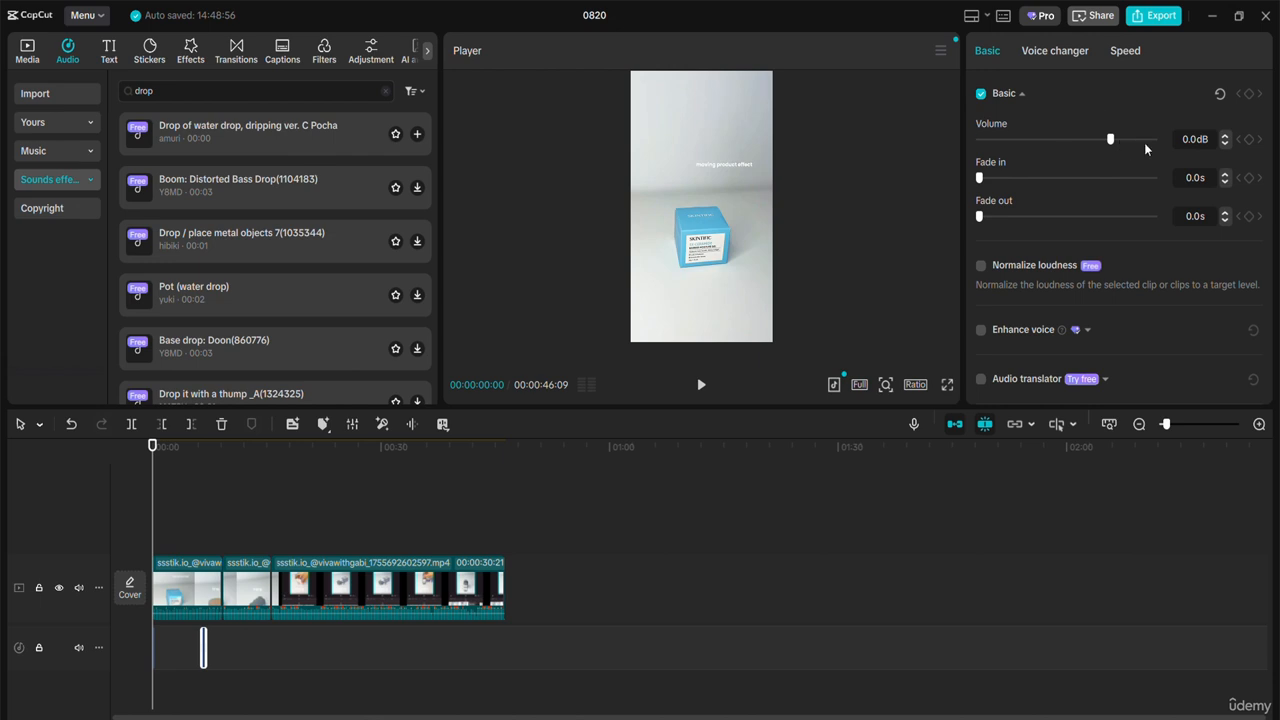
Step: Adjust the audio volume of the first video segment on the timeline
click(181, 586)
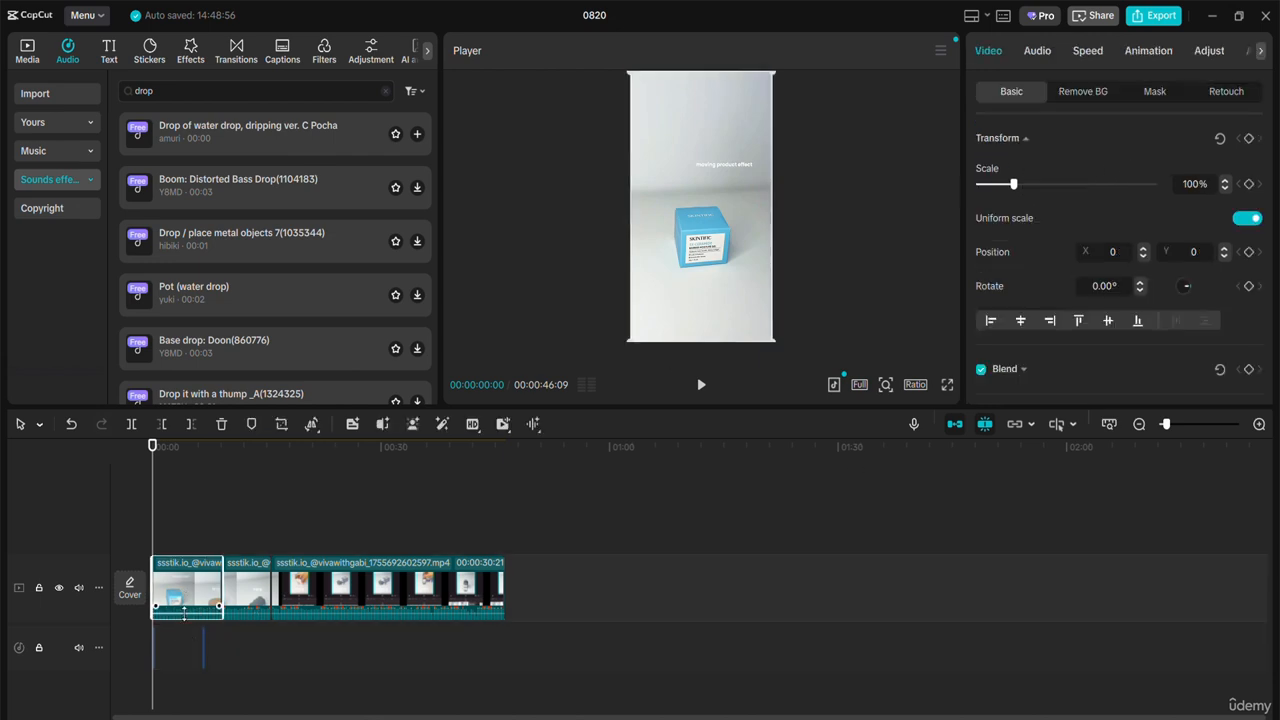
mouse_move(184, 614)
mouse_down()
mouse_move(190, 632)
mouse_move(194, 609)
mouse_move(197, 625)
mouse_up()
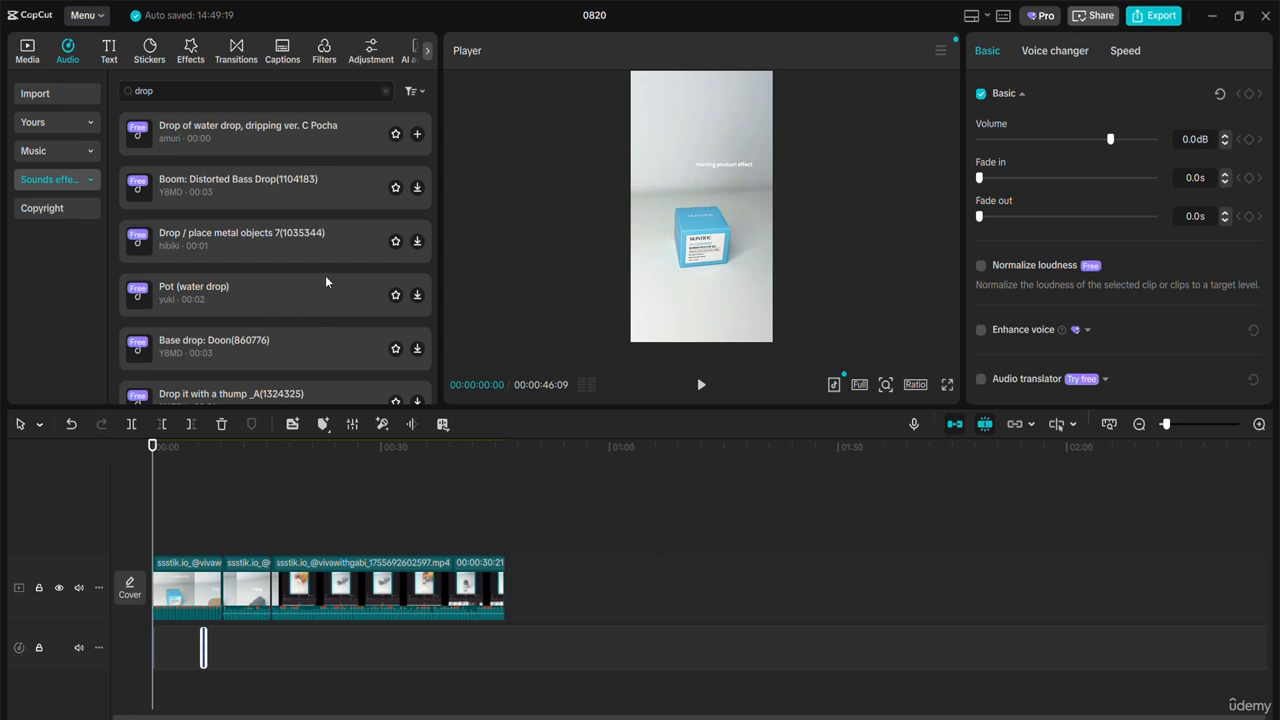
Step: Review the second sound effect's audio settings, from volume and fades through Normalize loudness, Reduce noise and Fill channel
scroll(1154, 136, down, 3)
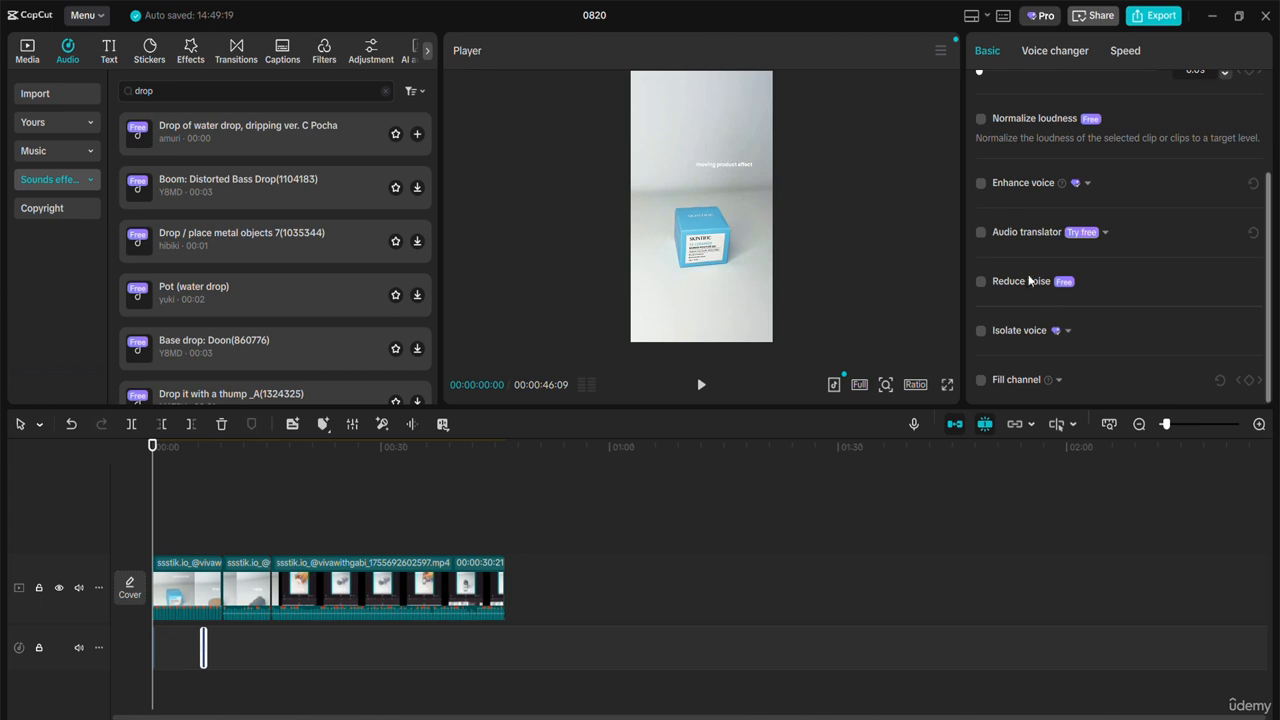
scroll(1119, 302, up, 3)
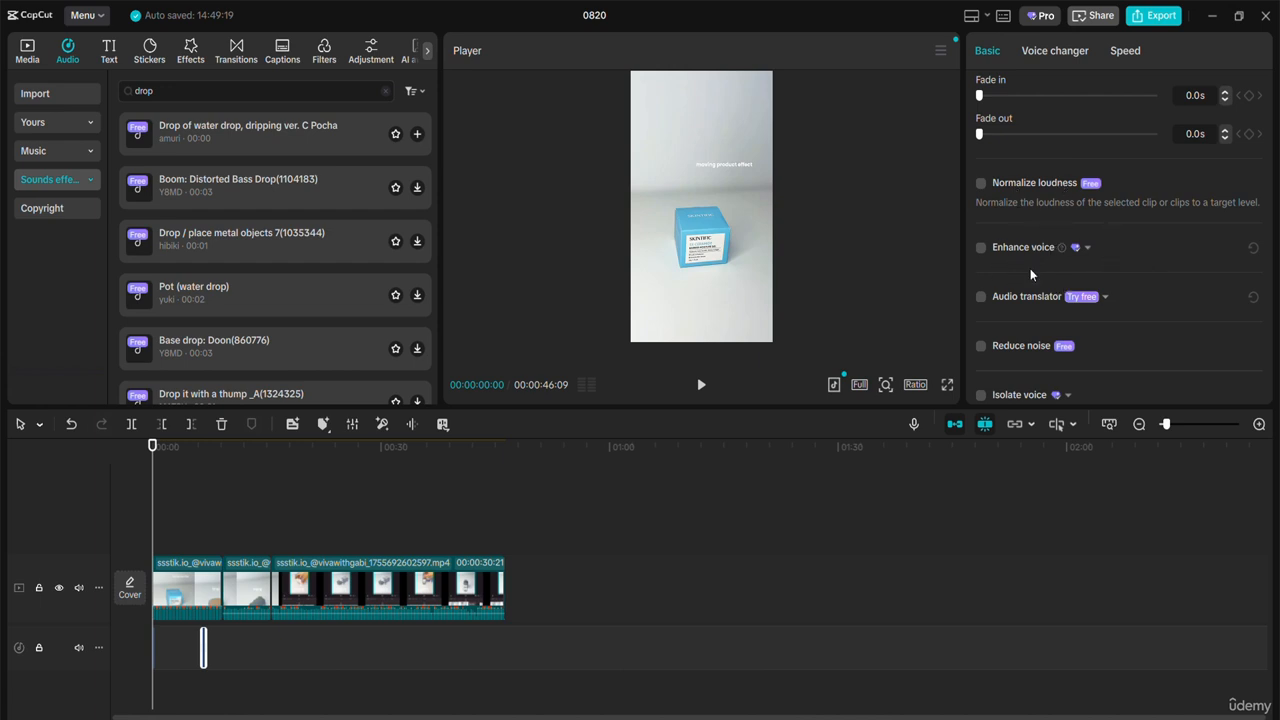
scroll(1068, 270, down, 1)
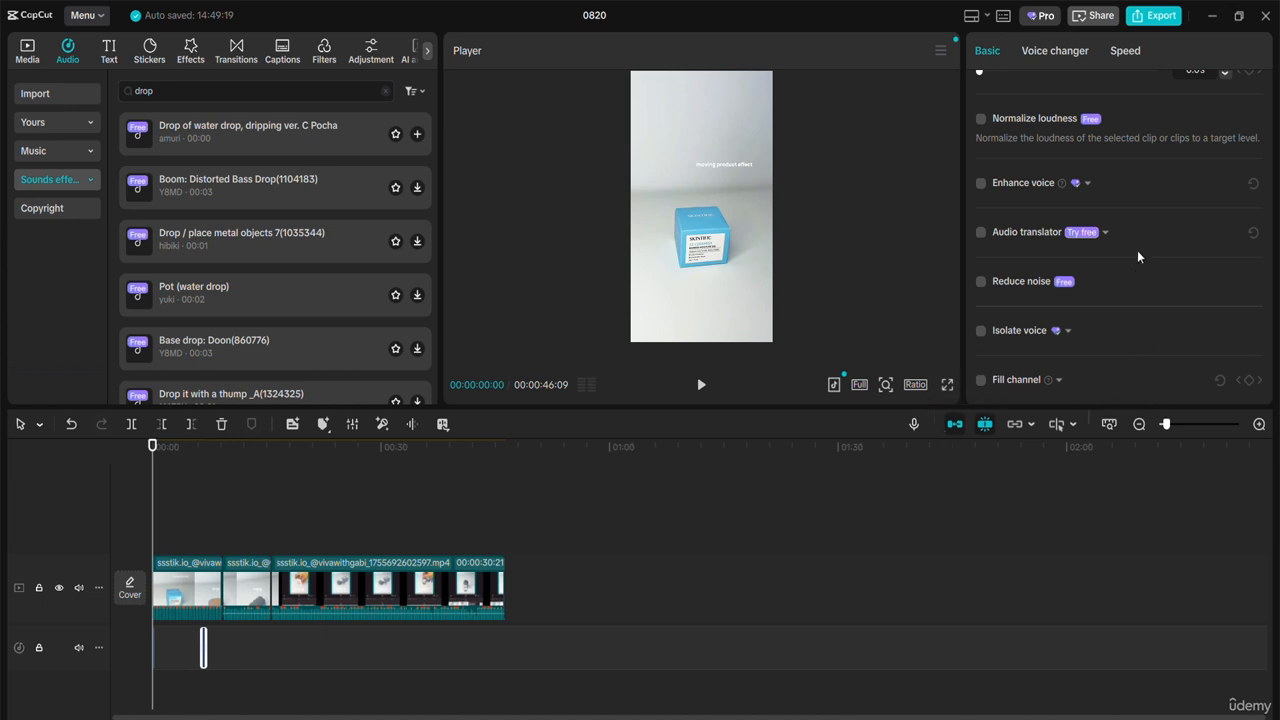
scroll(1108, 345, up, 3)
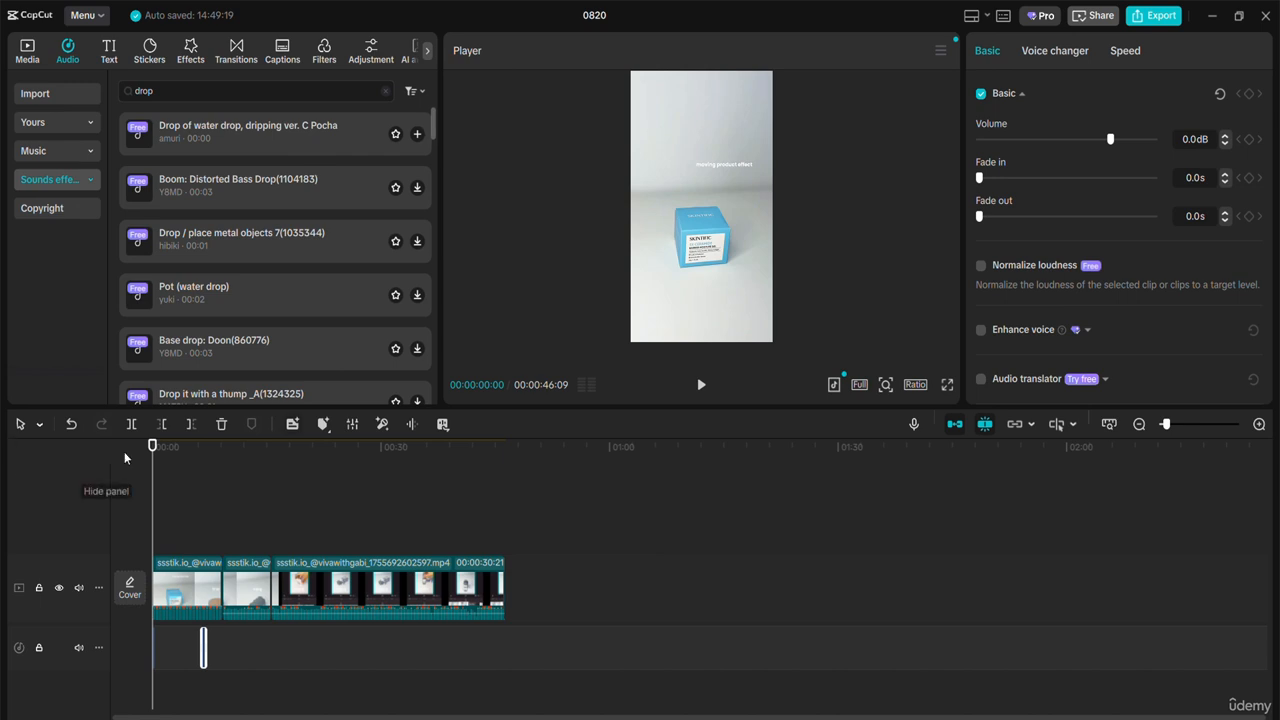
Step: Apply the Montage speed curve to the first video segment and play back the result
click(156, 598)
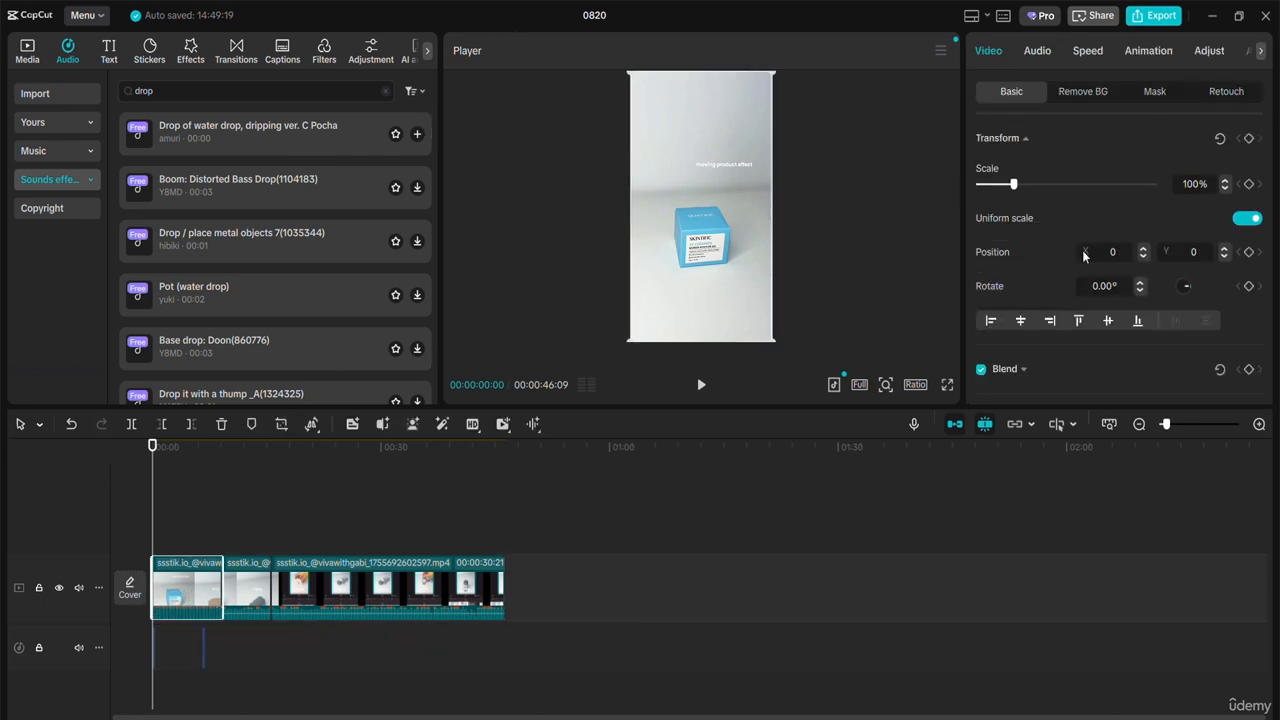
click(1087, 51)
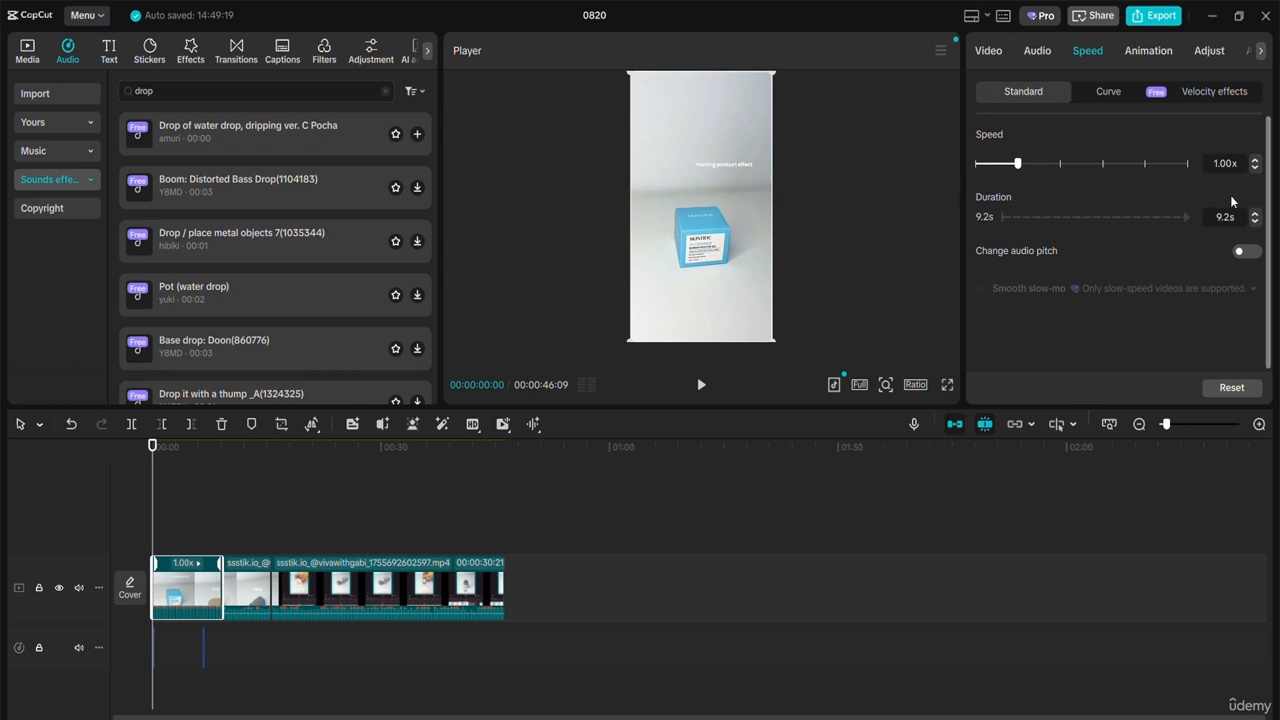
click(1108, 90)
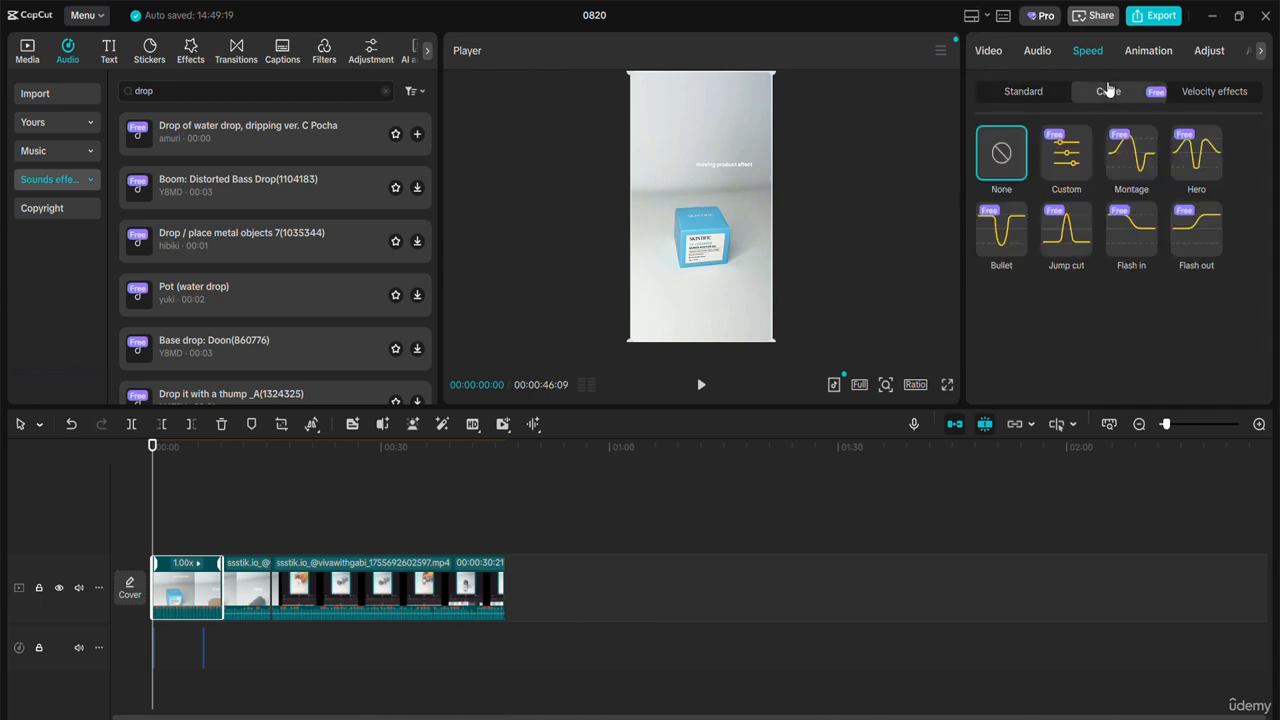
click(1135, 175)
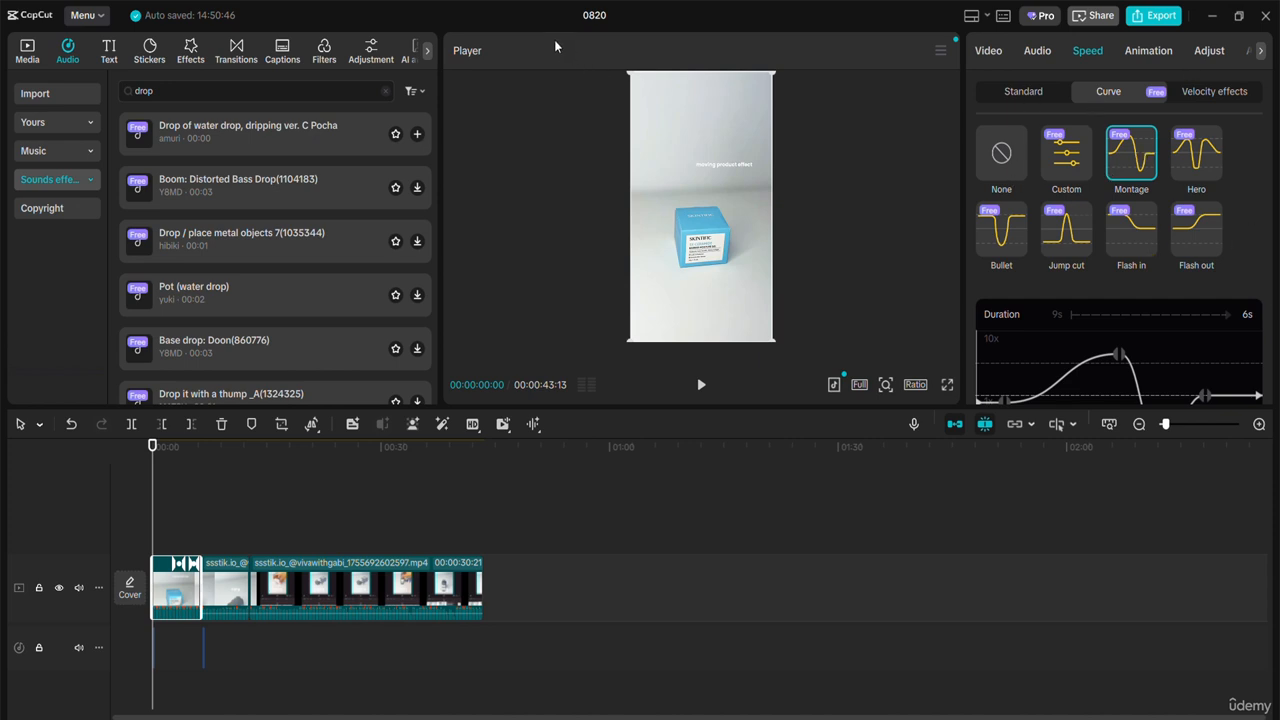
key(space)
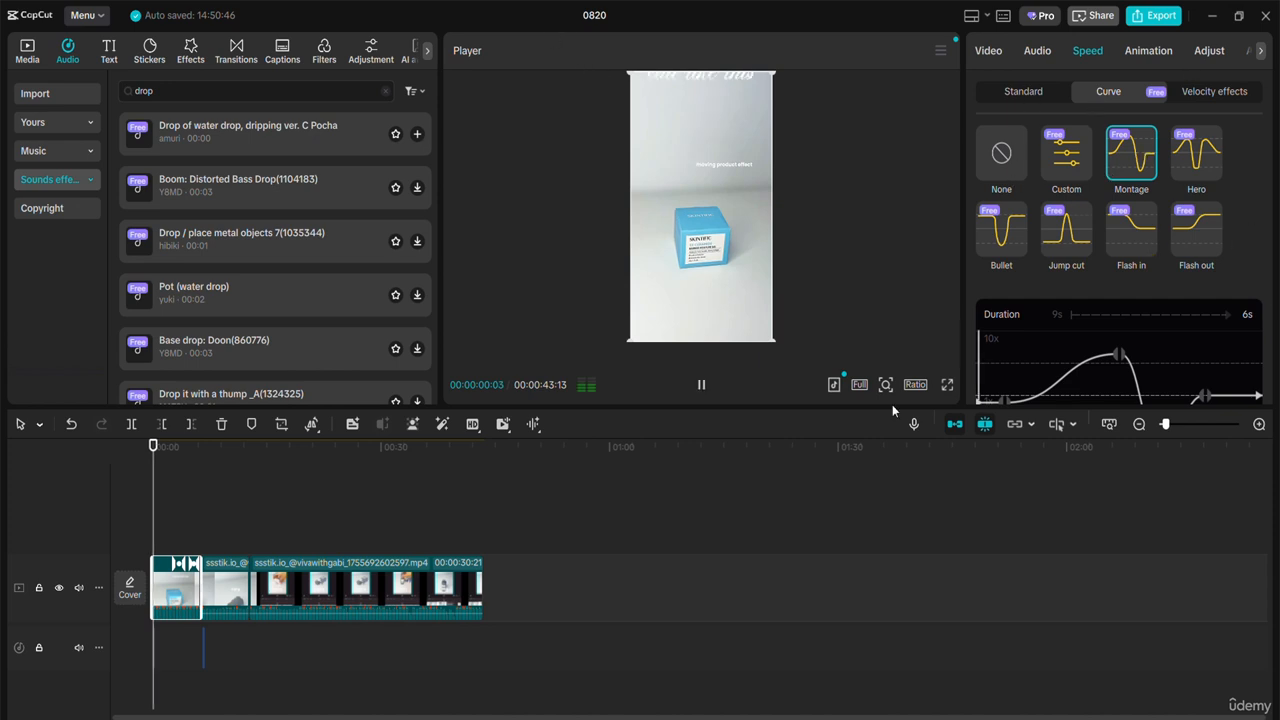
click(701, 388)
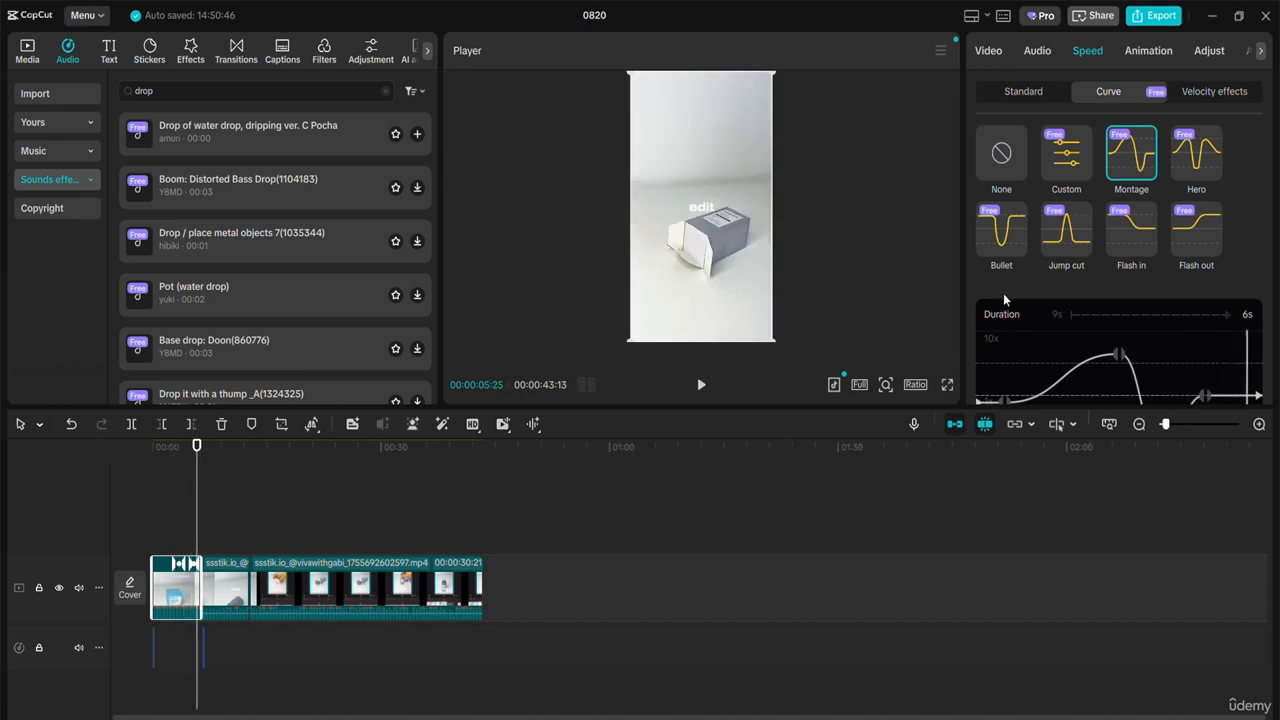
Step: Add a default text clip and place it above the first video segment, starting at the beginning of the timeline
scroll(1199, 233, down, 2)
scroll(1048, 130, up, 2)
click(109, 50)
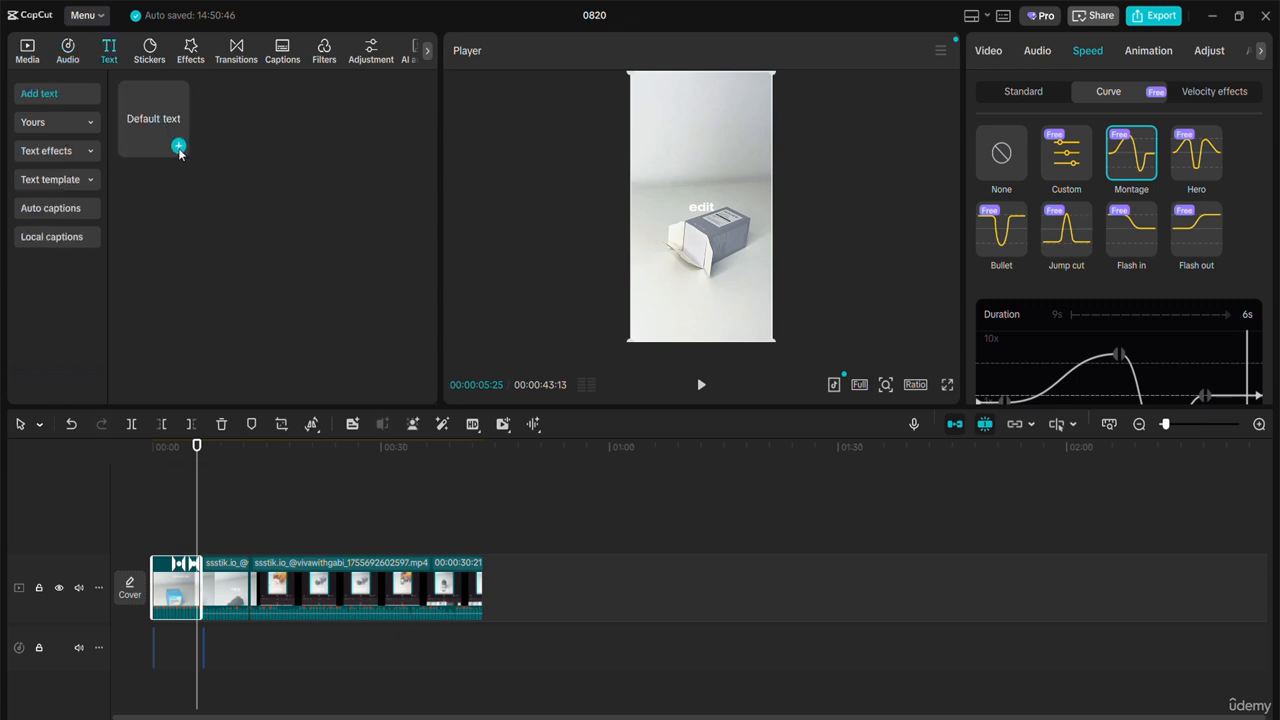
click(179, 148)
click(215, 540)
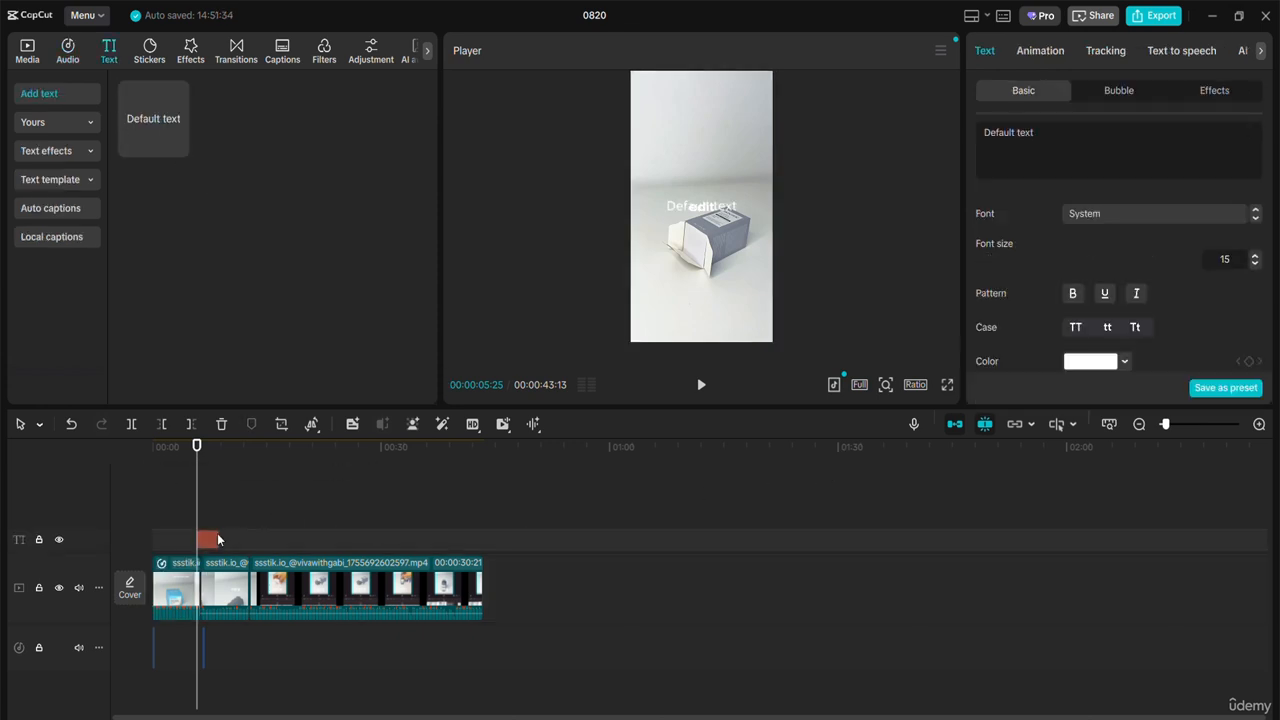
mouse_move(207, 545)
mouse_down()
mouse_move(173, 542)
mouse_move(530, 536)
mouse_move(168, 542)
mouse_move(491, 537)
mouse_move(197, 550)
mouse_up()
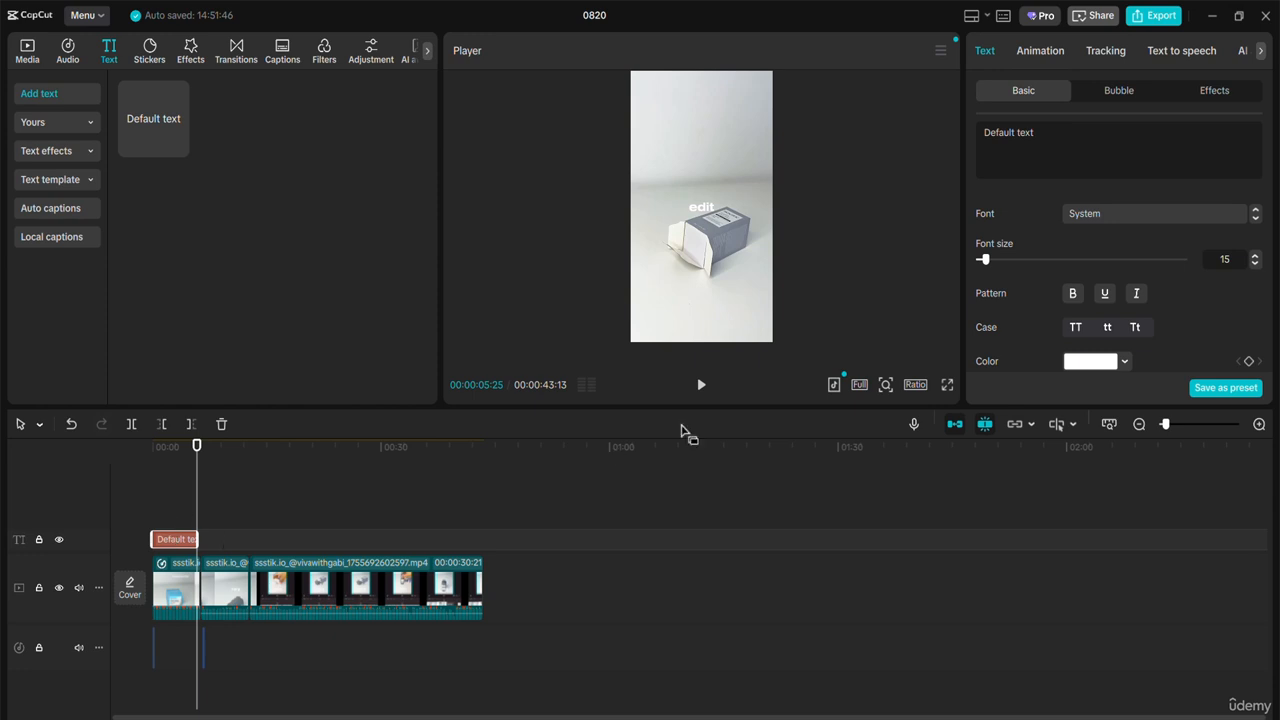
Step: Browse the available fonts for the default text, from the favourites through the preset fonts
drag(1036, 135, 990, 135)
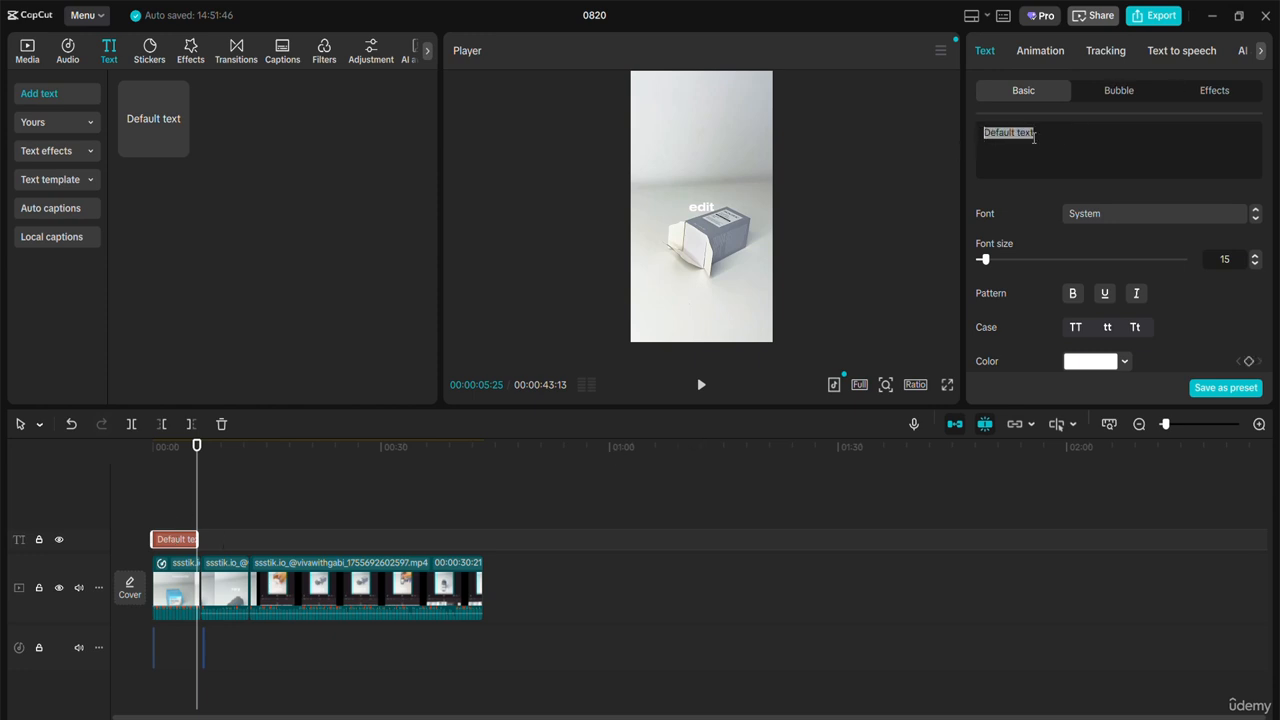
click(1168, 213)
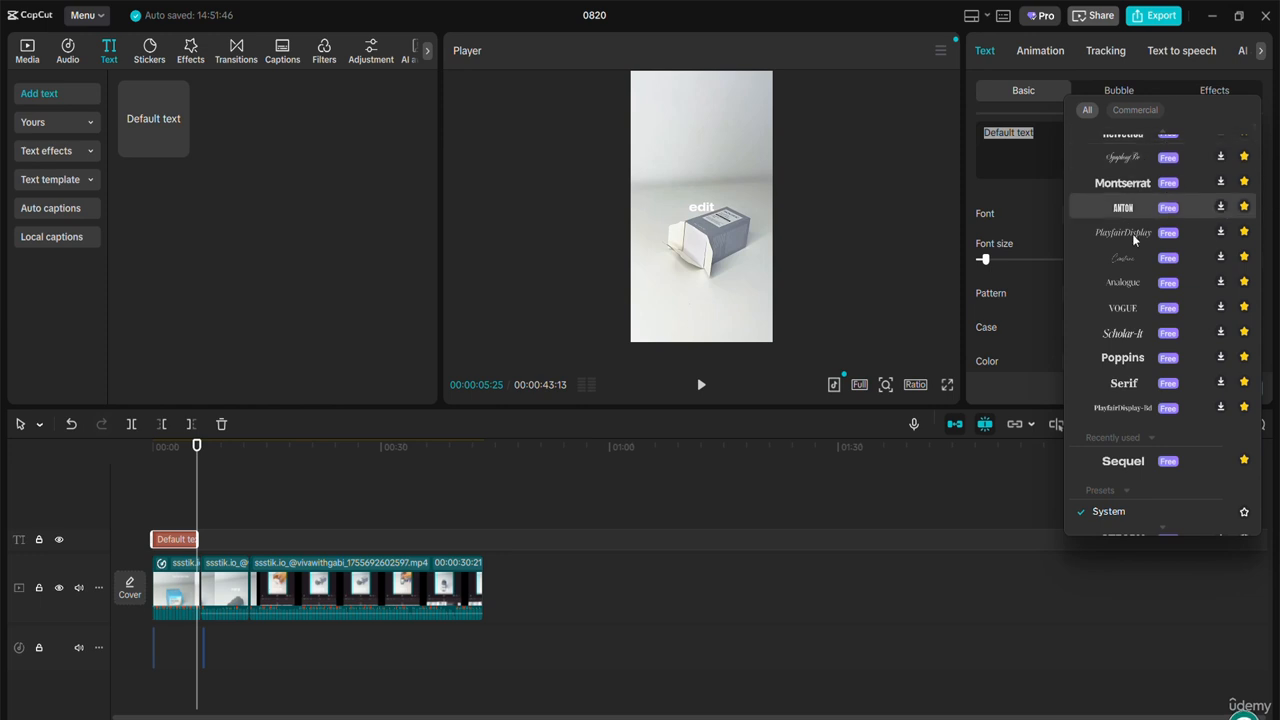
scroll(1160, 280, down, 3)
scroll(1188, 296, up, 5)
scroll(1170, 298, down, 3)
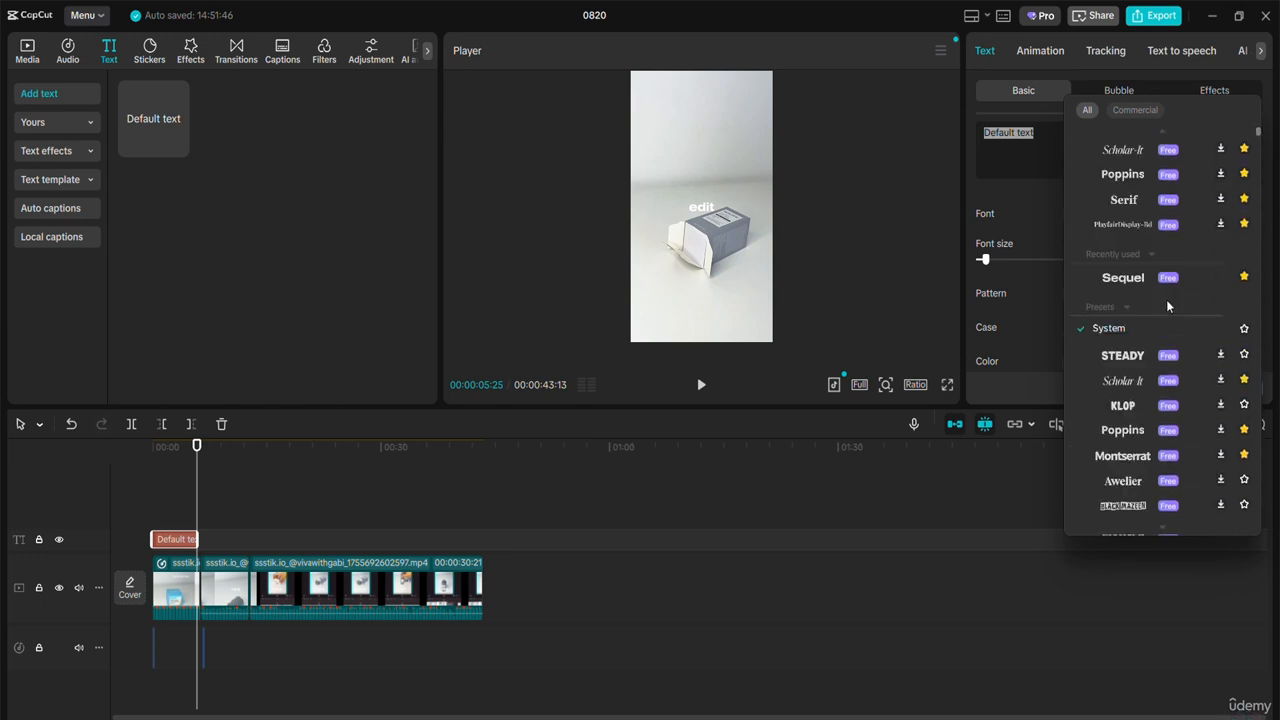
scroll(1170, 298, down, 3)
scroll(1183, 297, down, 10)
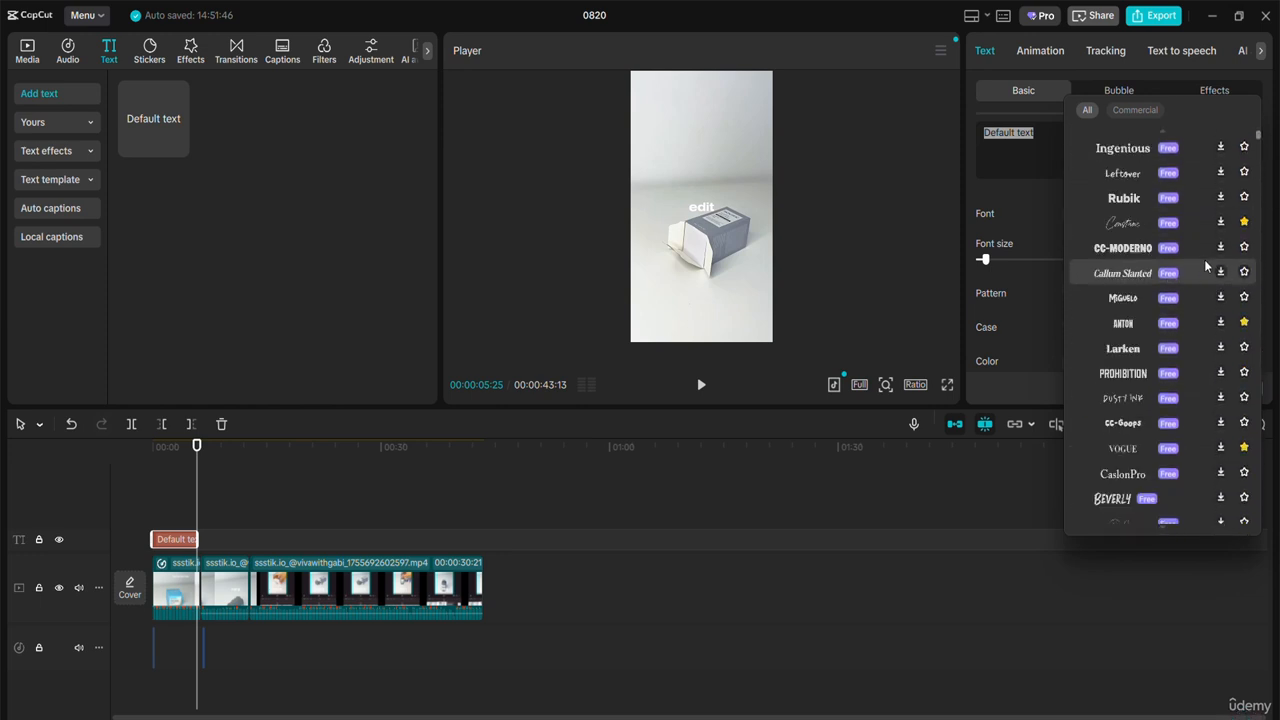
scroll(1210, 270, down, 10)
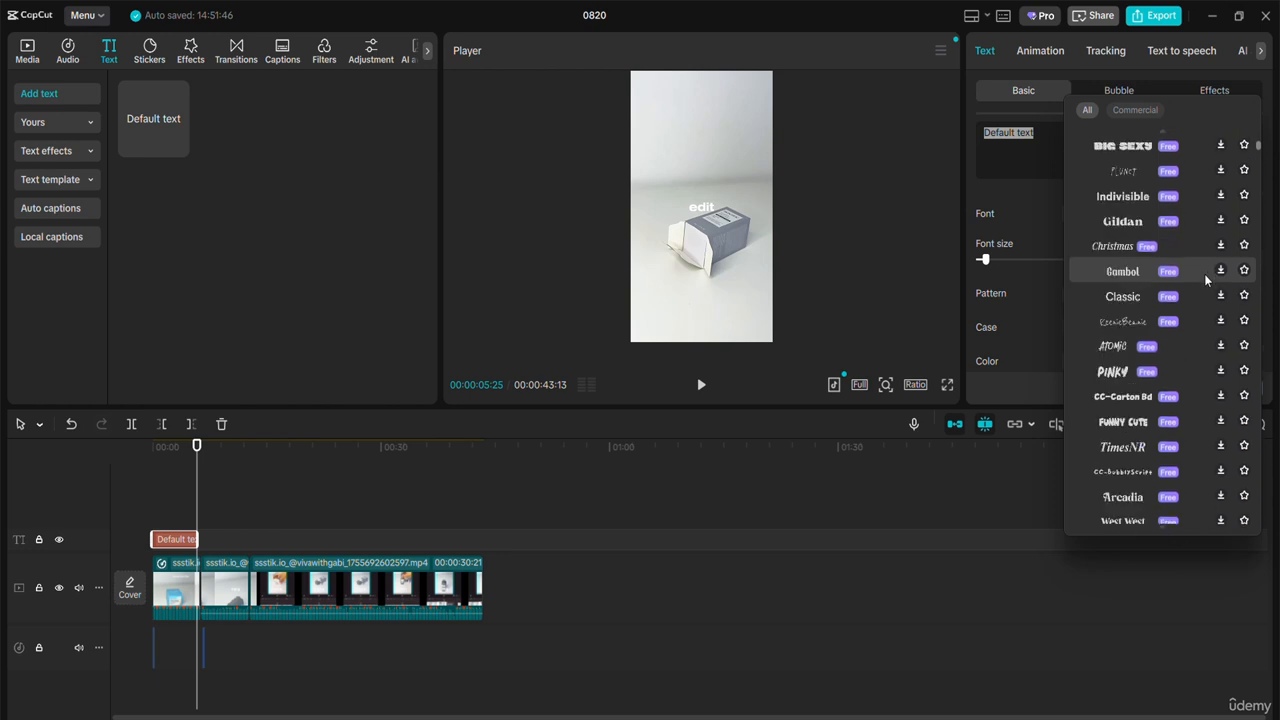
scroll(1206, 280, down, 10)
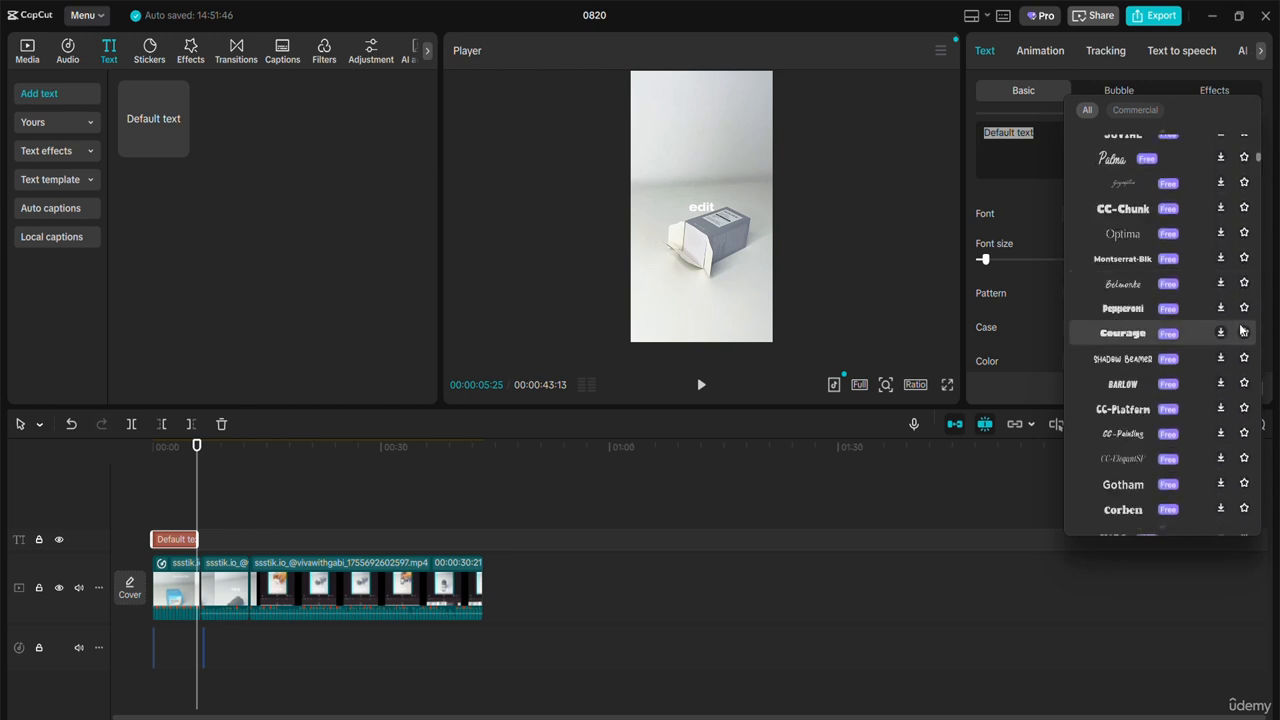
click(1022, 183)
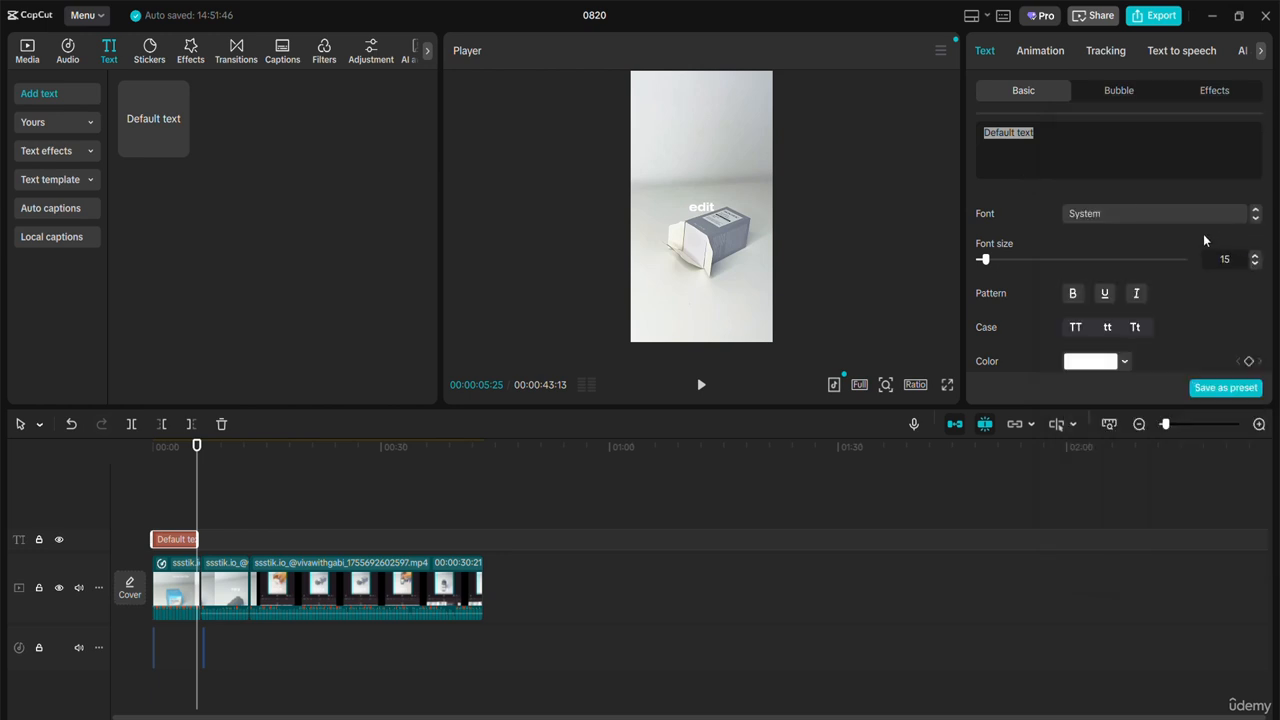
Step: Review the text's basic settings, from font size, case and color through preset styles to background, glow, shadow and curve
scroll(1200, 242, down, 1)
scroll(1200, 242, up, 1)
scroll(1198, 145, down, 1)
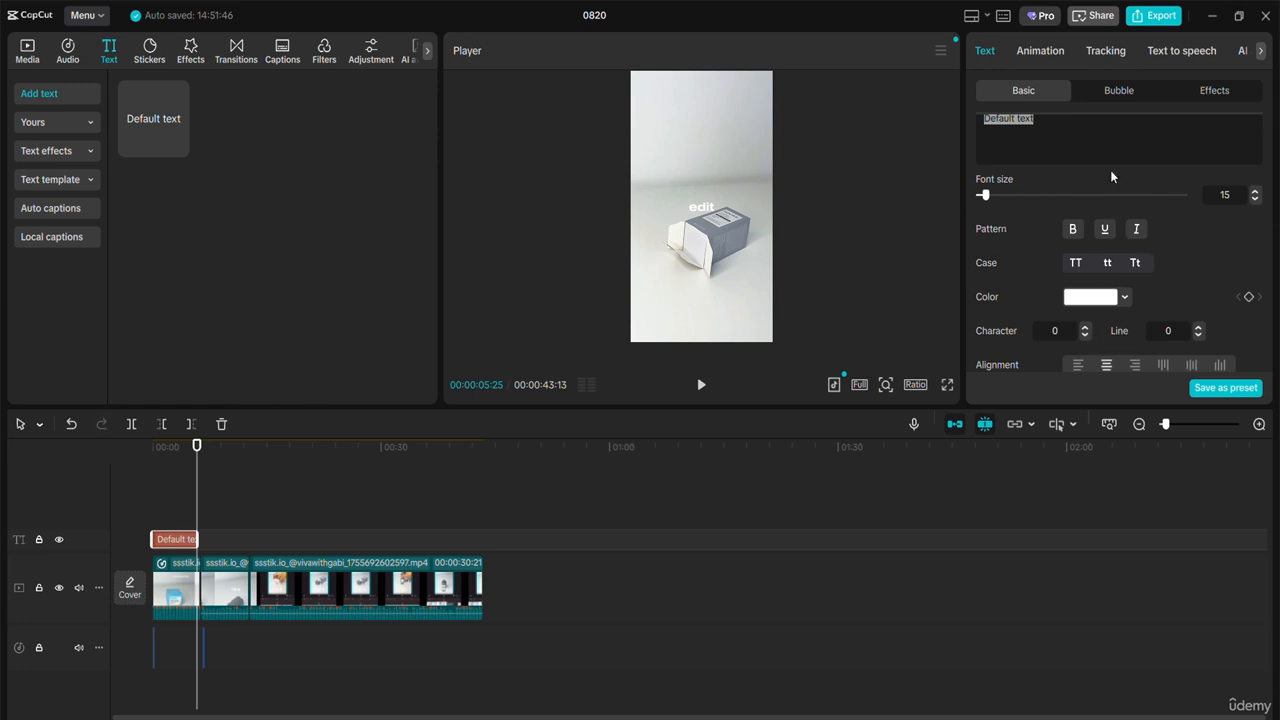
scroll(1044, 294, down, 5)
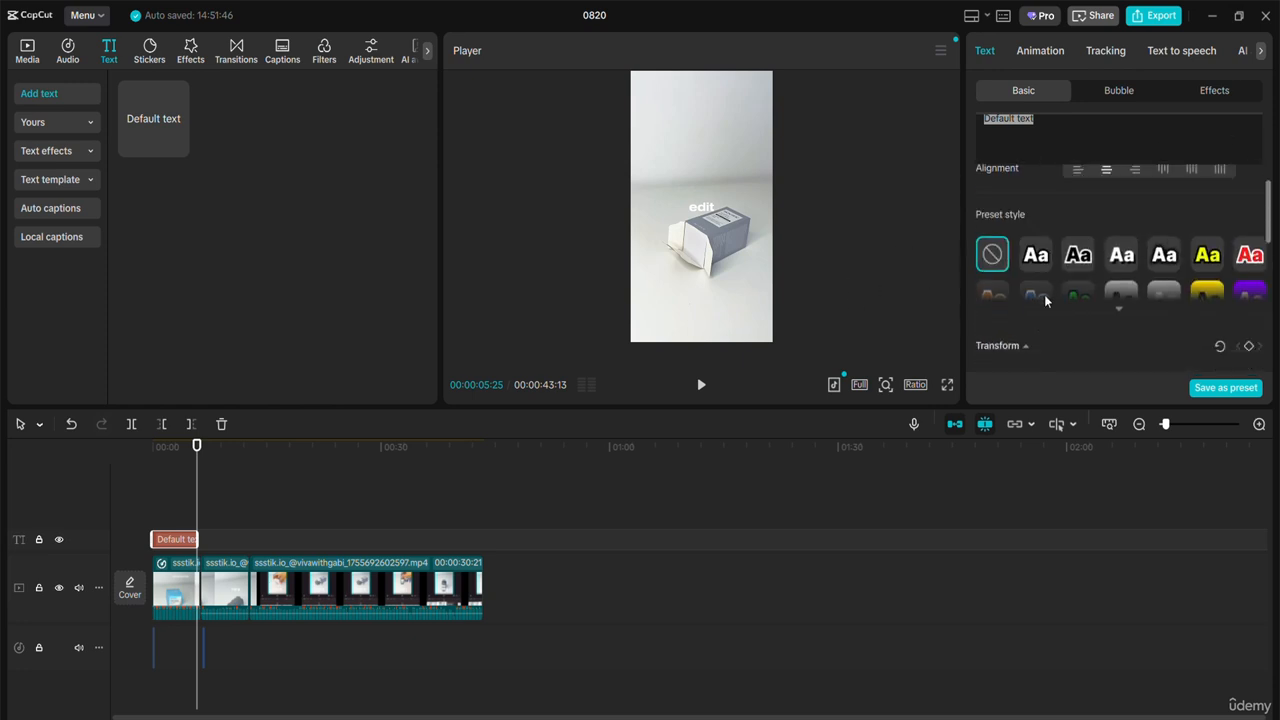
scroll(1096, 256, up, 5)
scroll(1248, 225, down, 10)
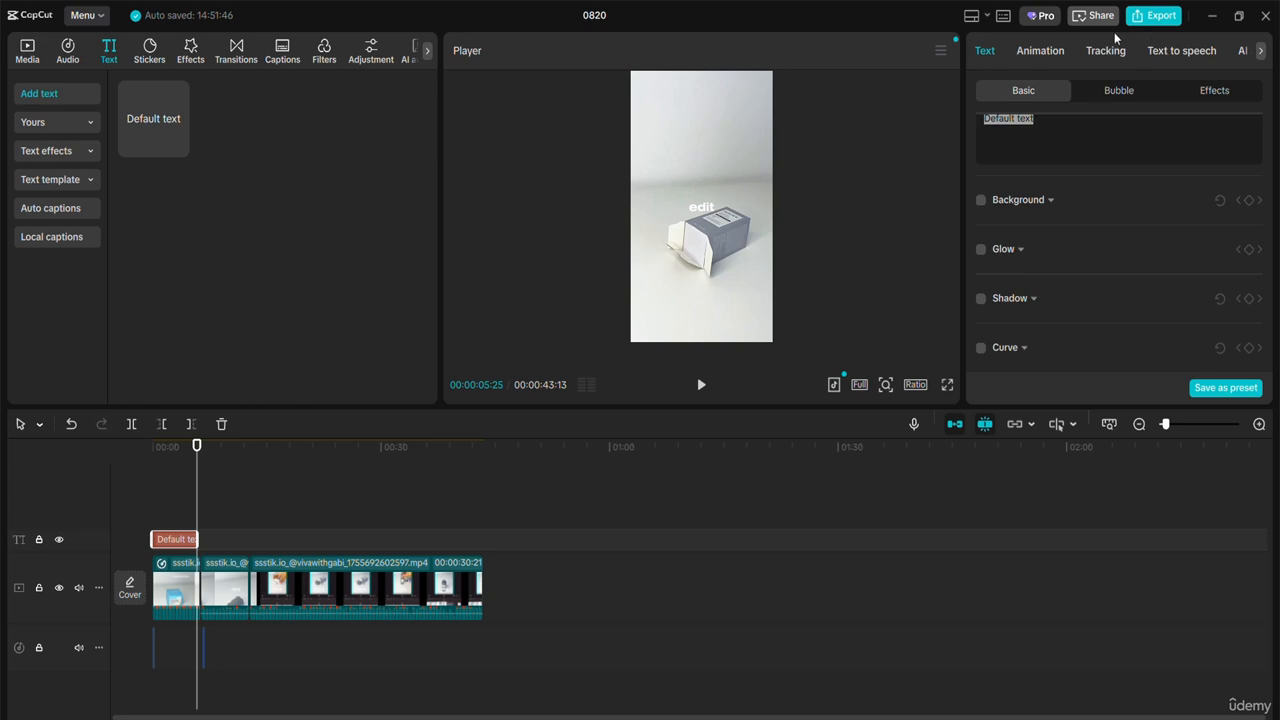
Step: Apply the Pop Up intro animation to the default text, preview it and look over the other intro animations
click(1045, 51)
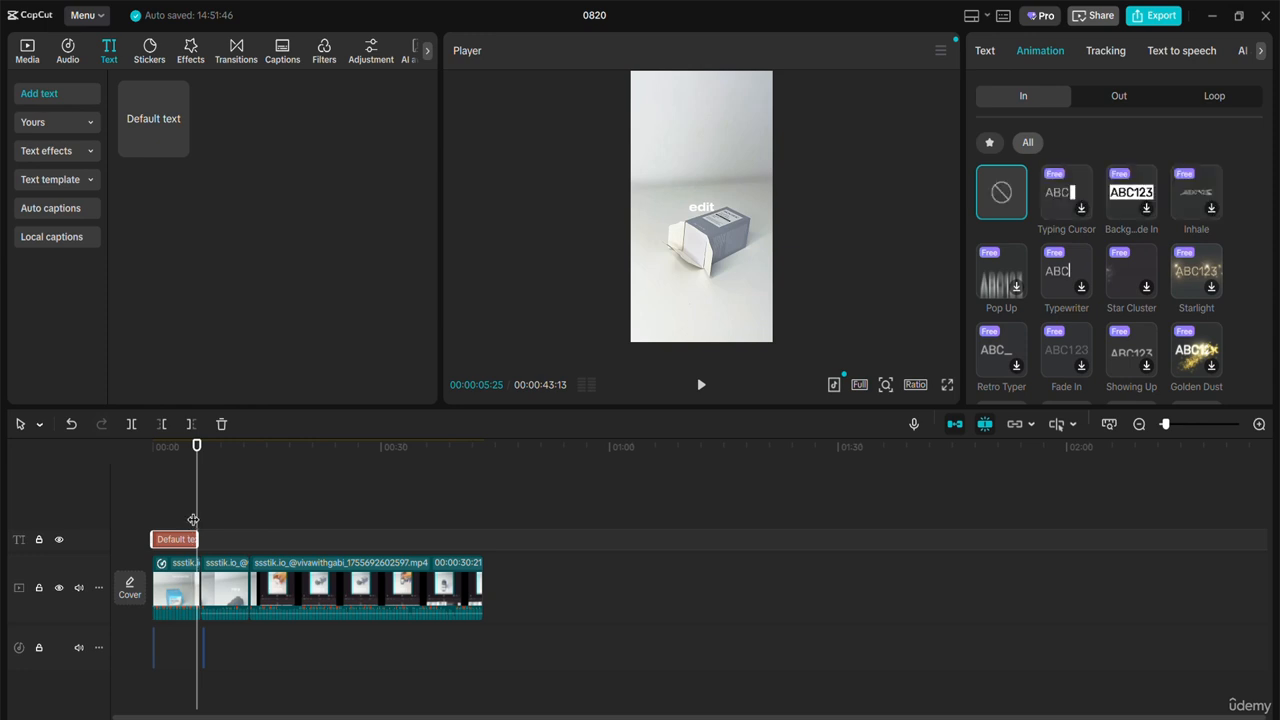
click(147, 518)
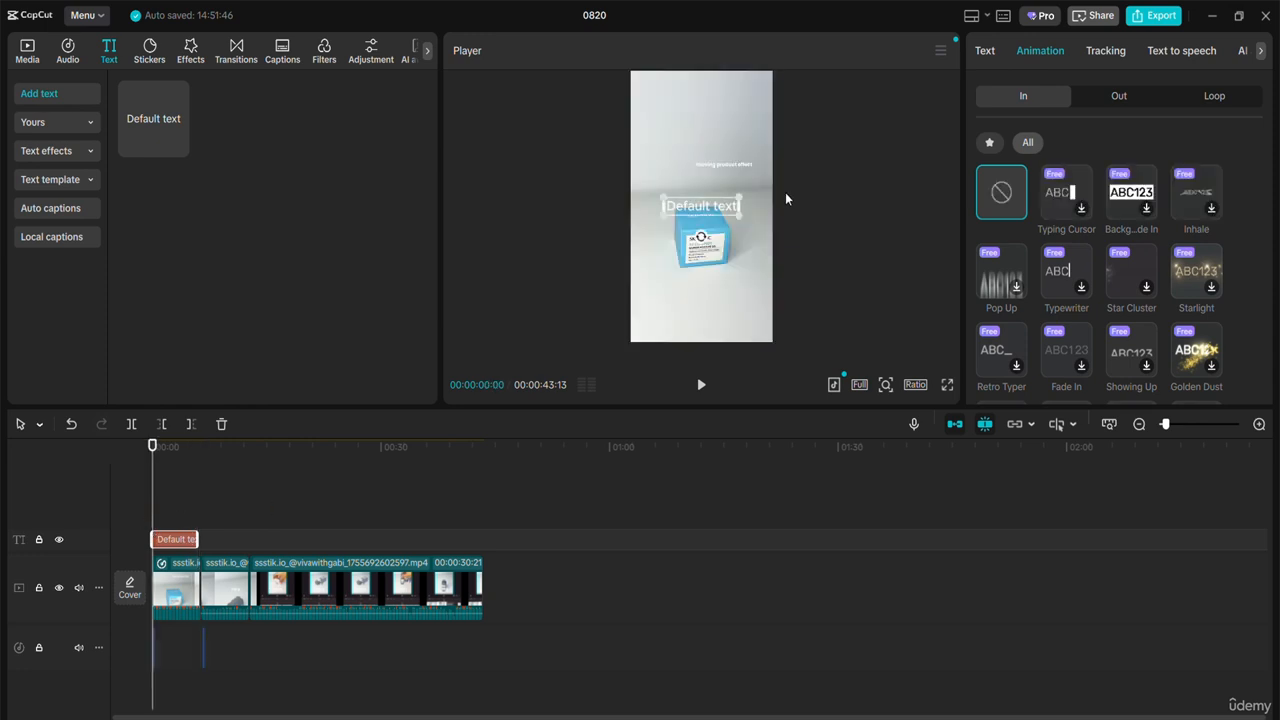
click(1004, 270)
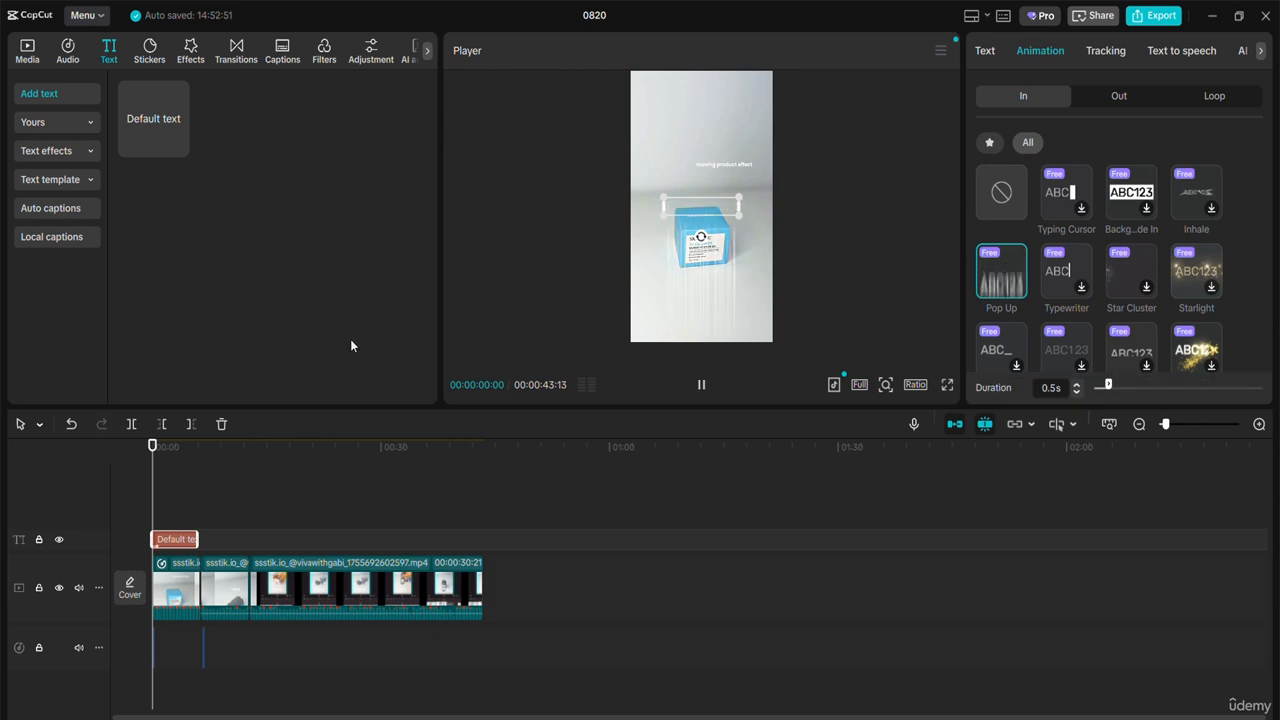
click(701, 384)
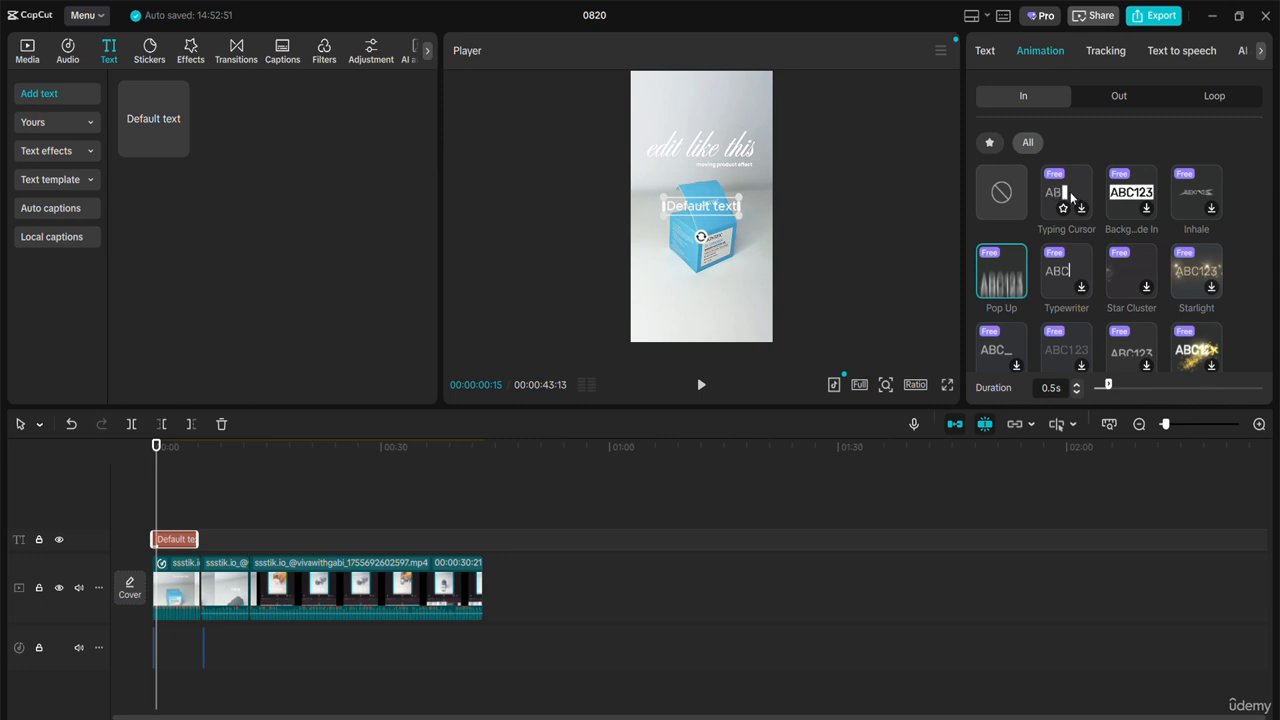
scroll(1078, 200, down, 1)
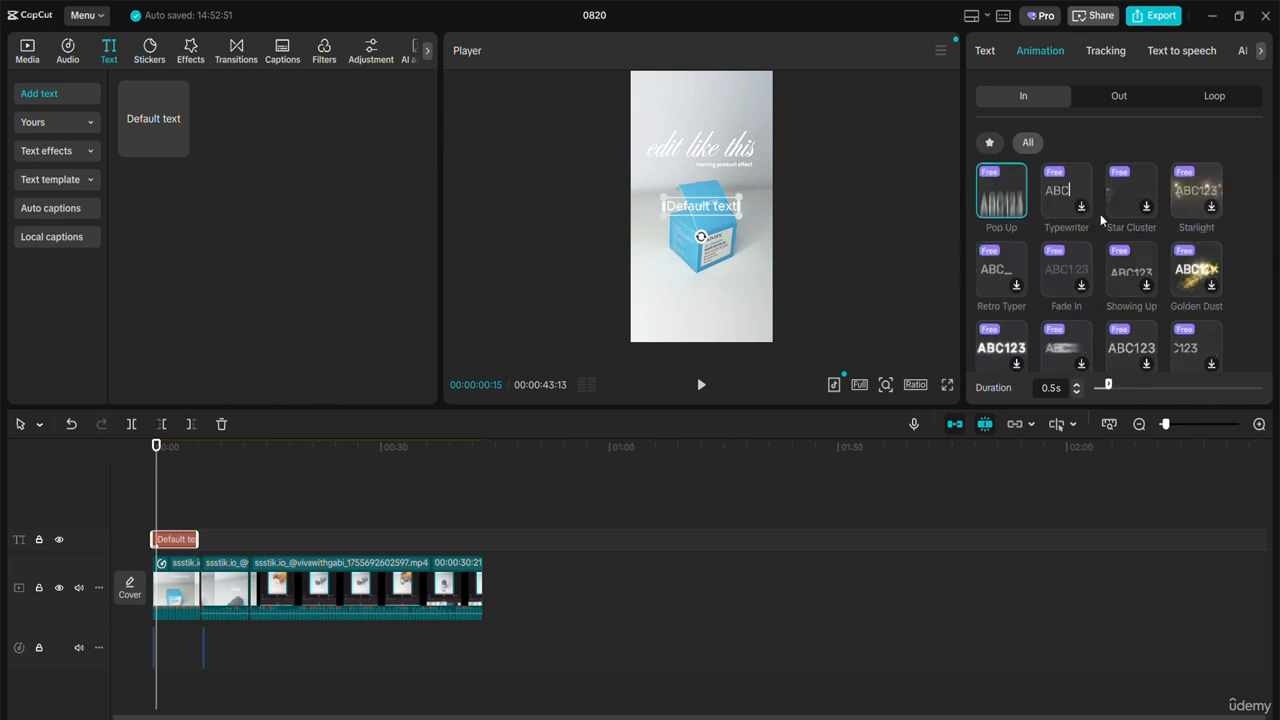
scroll(1110, 290, down, 2)
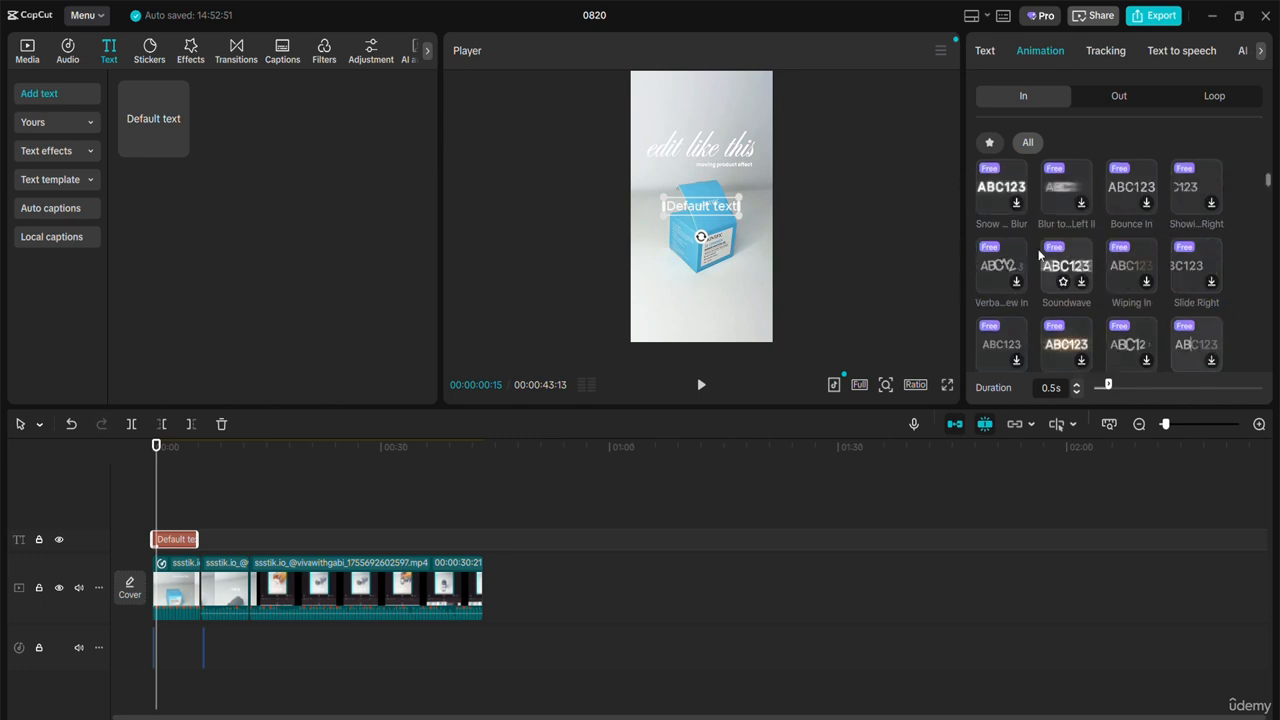
scroll(1005, 212, up, 3)
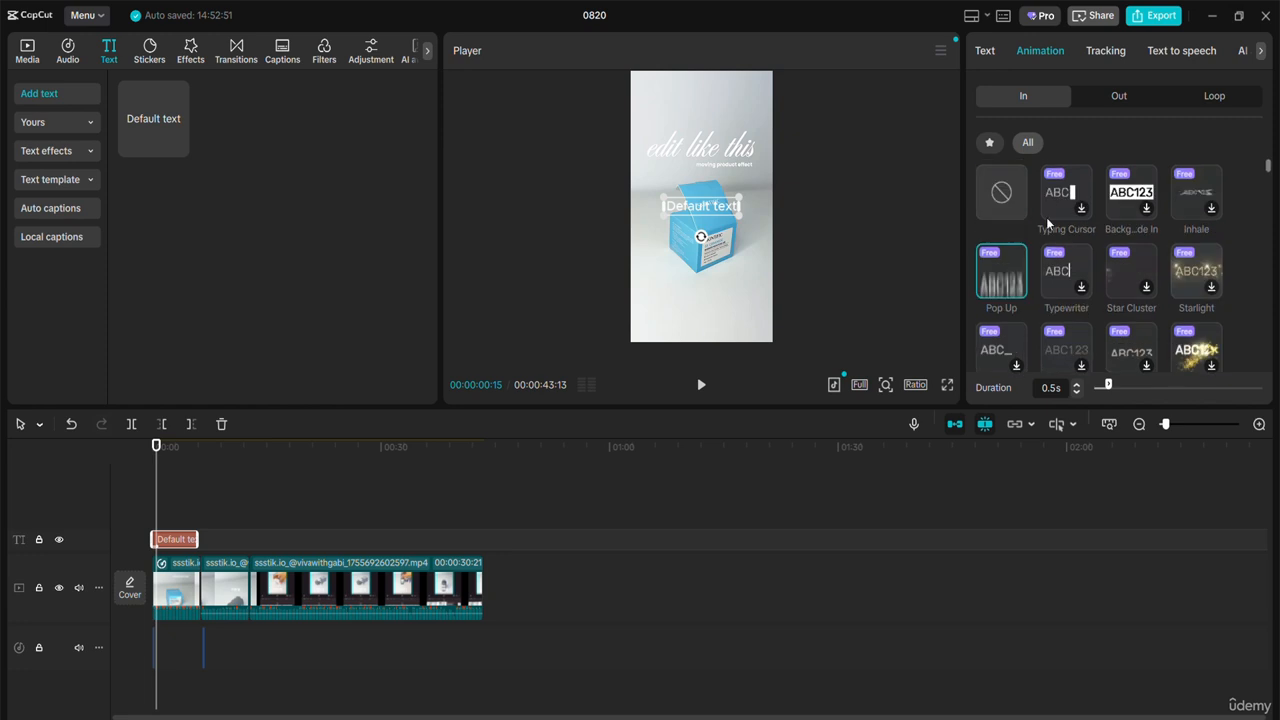
Step: Try the Drift Up and Gushing loop animations on the default text, playing back the effect
click(1135, 96)
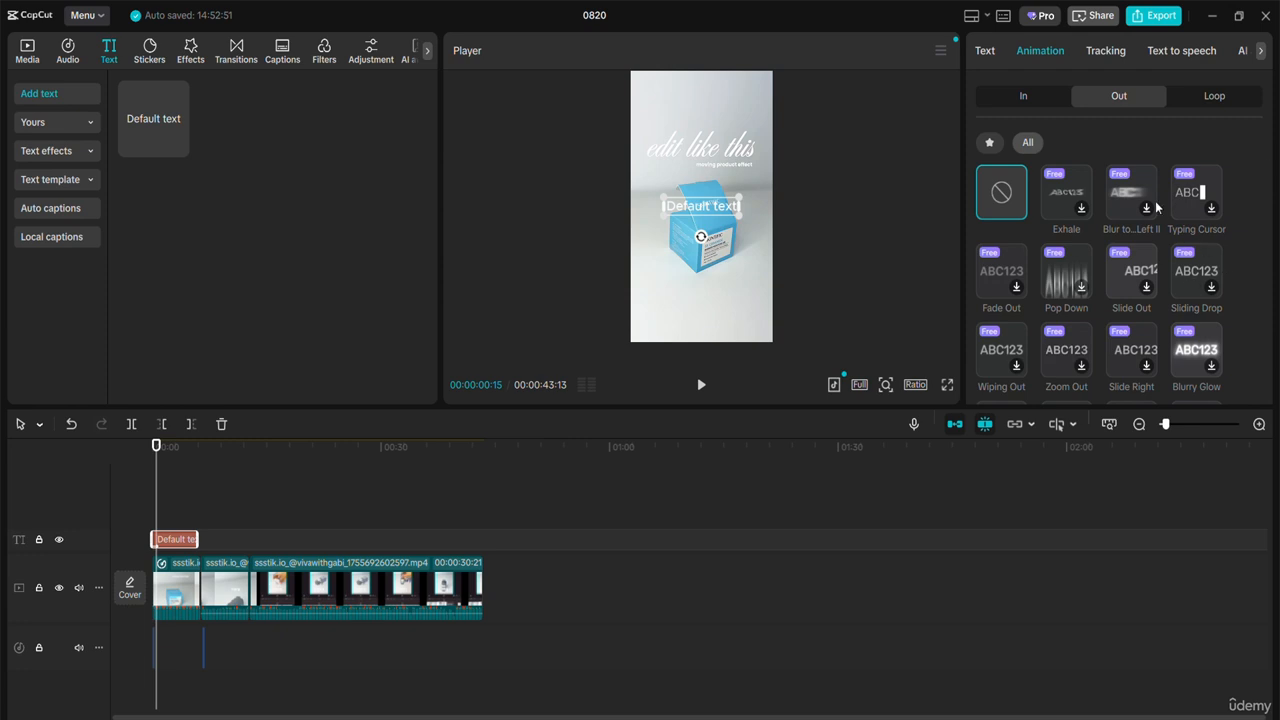
click(1233, 95)
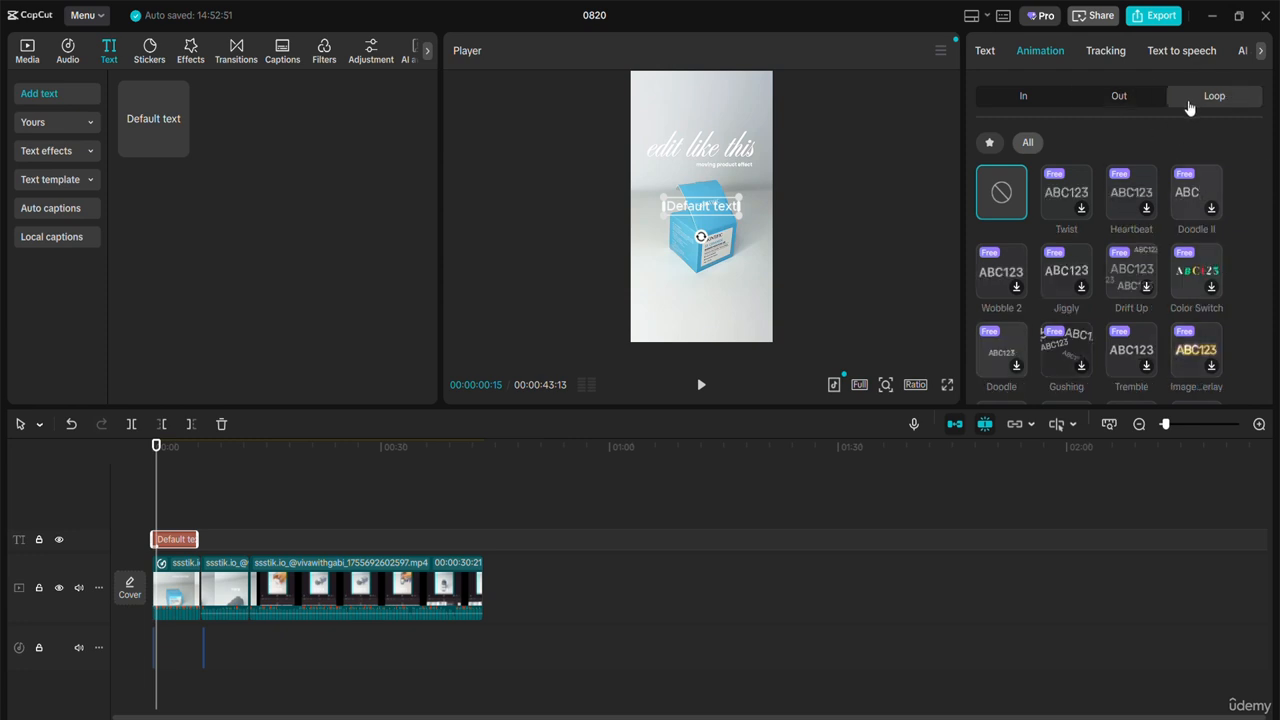
click(1125, 285)
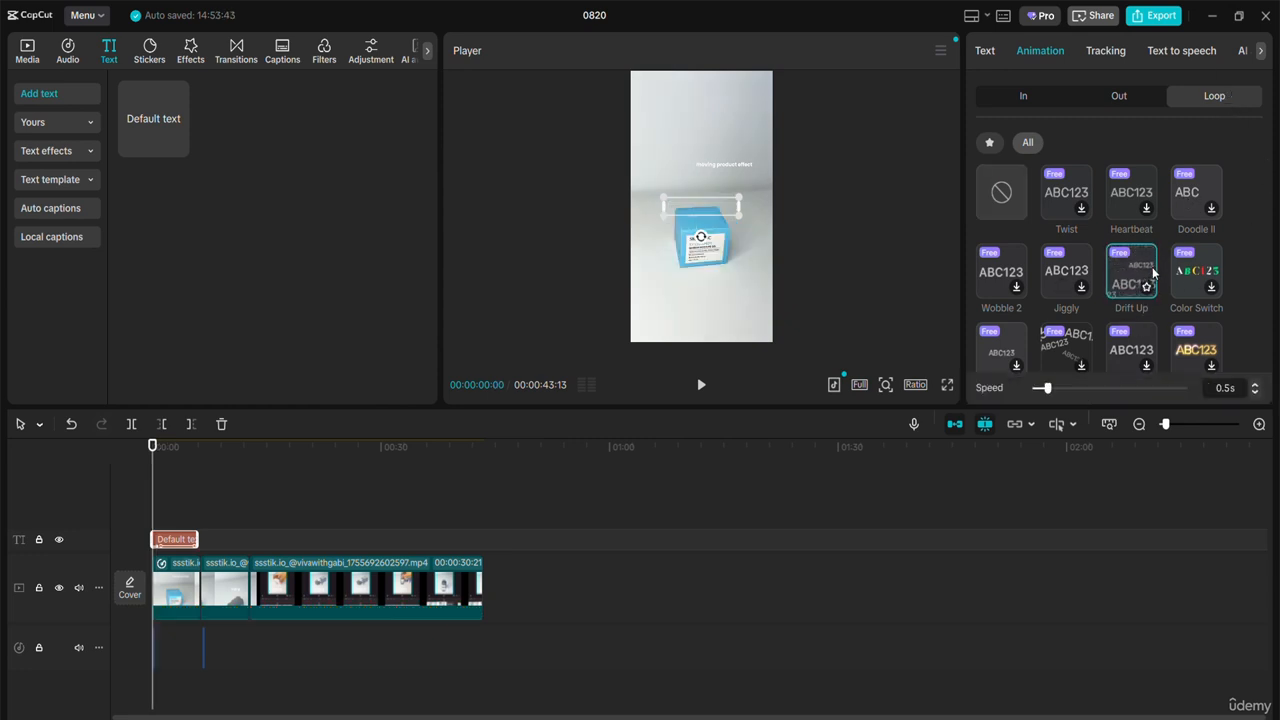
key(space)
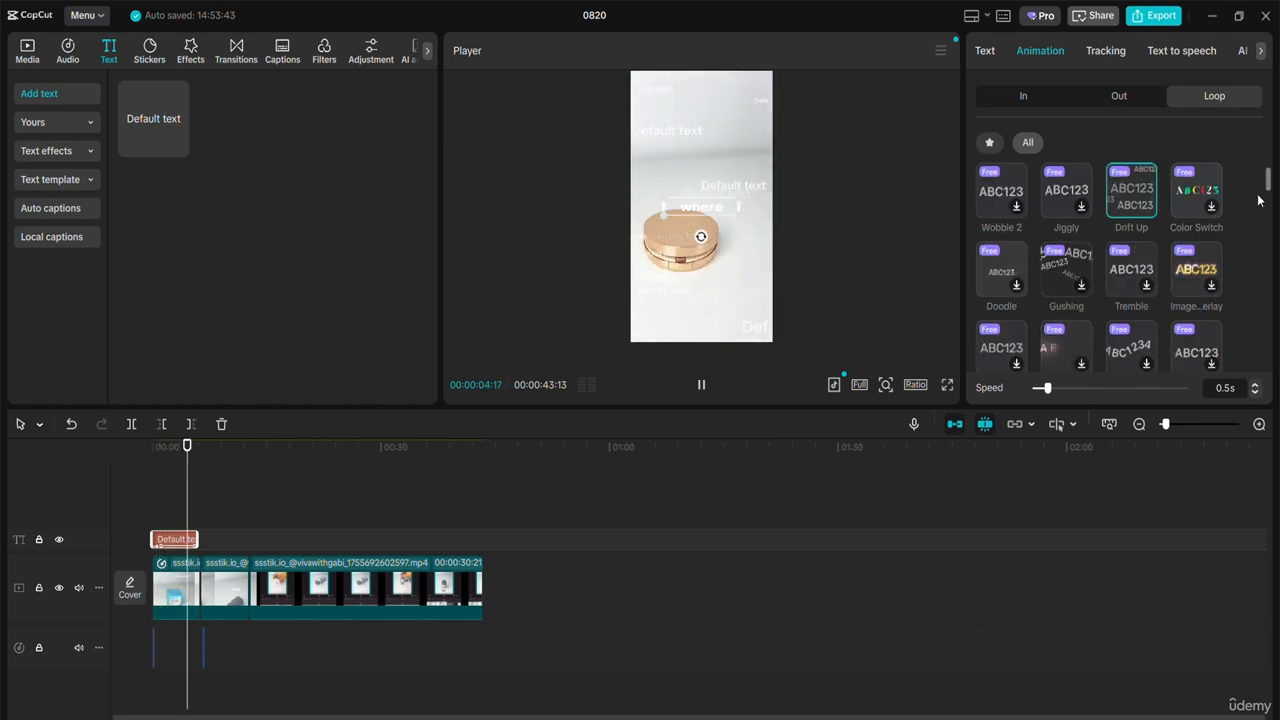
key(space)
click(1088, 332)
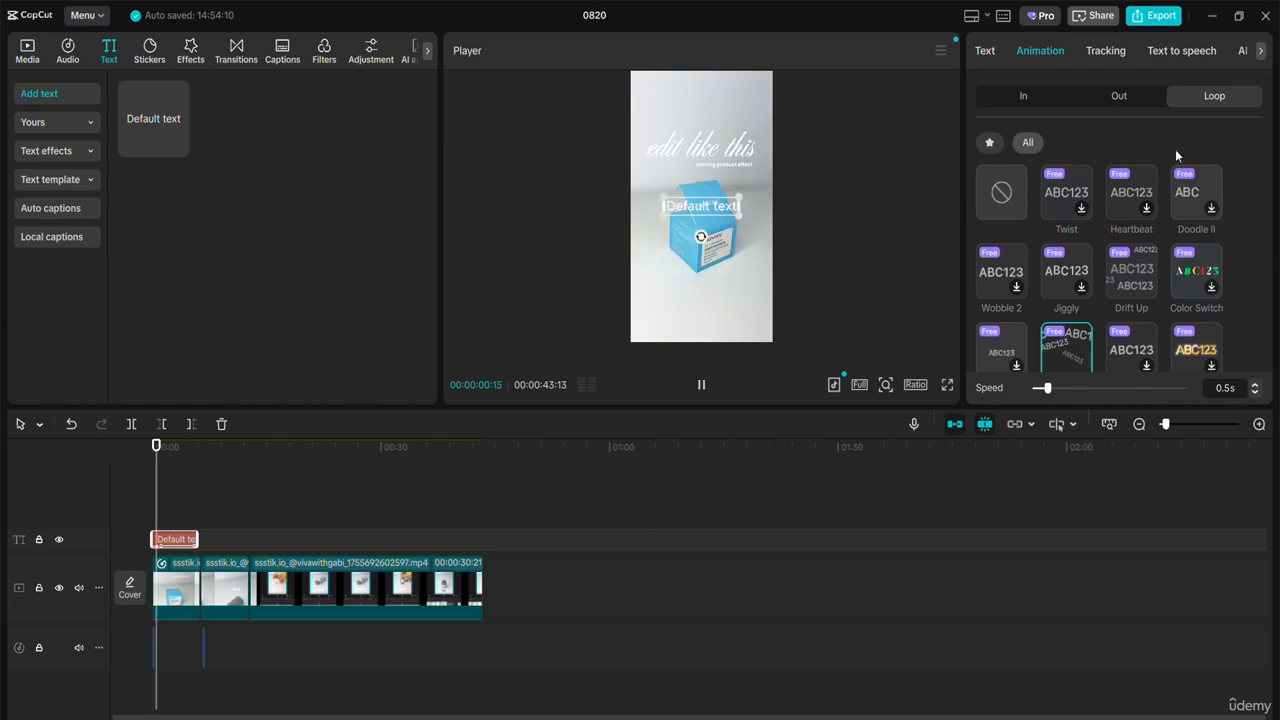
Step: Look through the remaining loop animations and apply Wave 3 to the default text
scroll(1190, 180, down, 2)
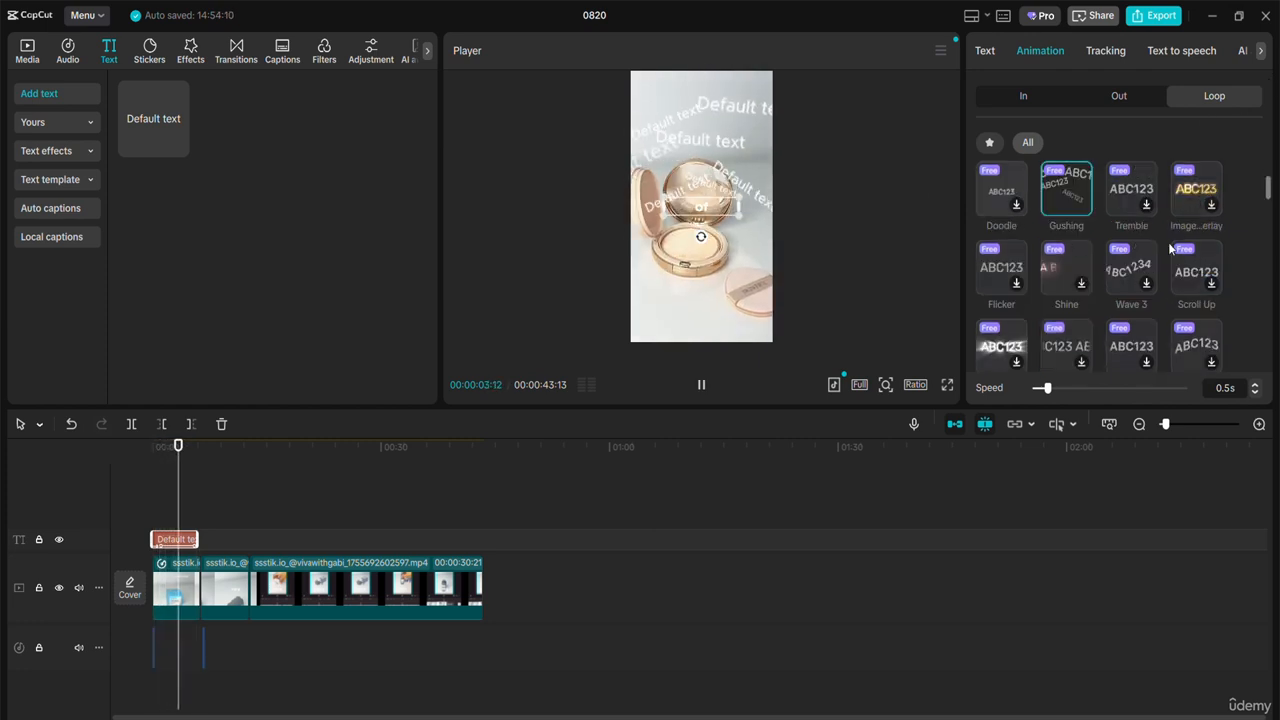
scroll(1200, 235, down, 4)
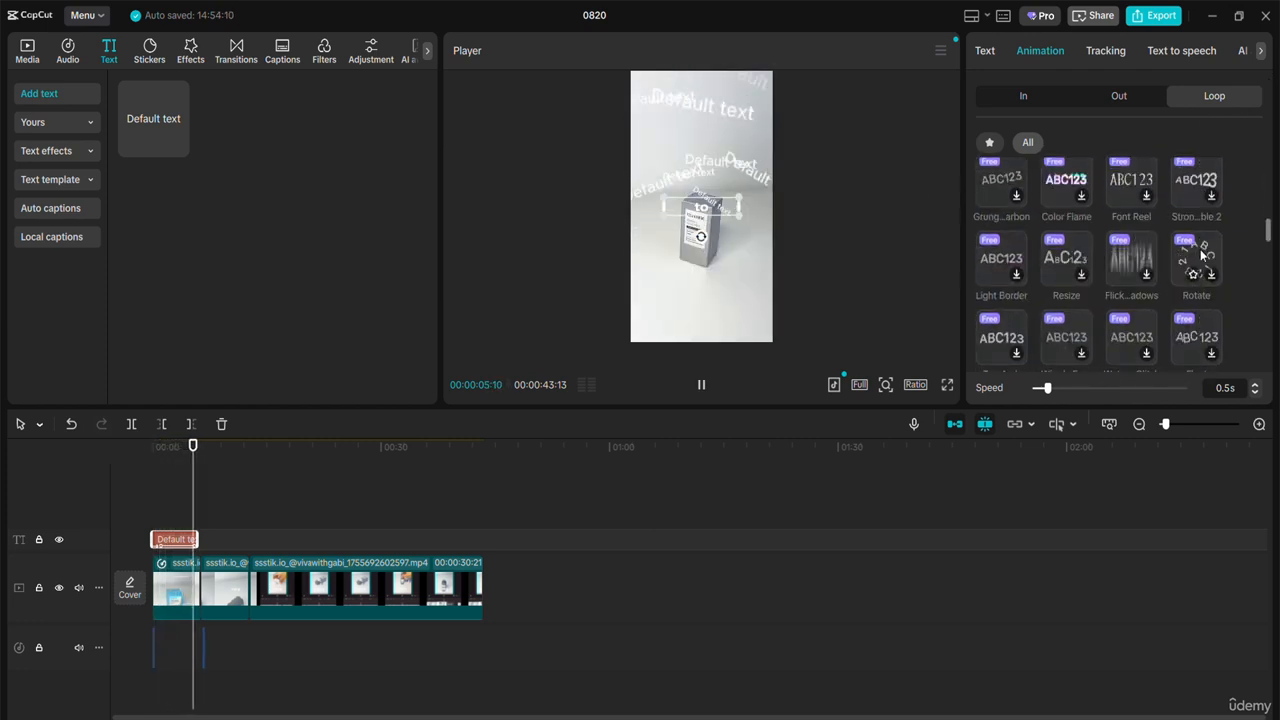
scroll(1200, 255, down, 5)
scroll(1208, 258, down, 4)
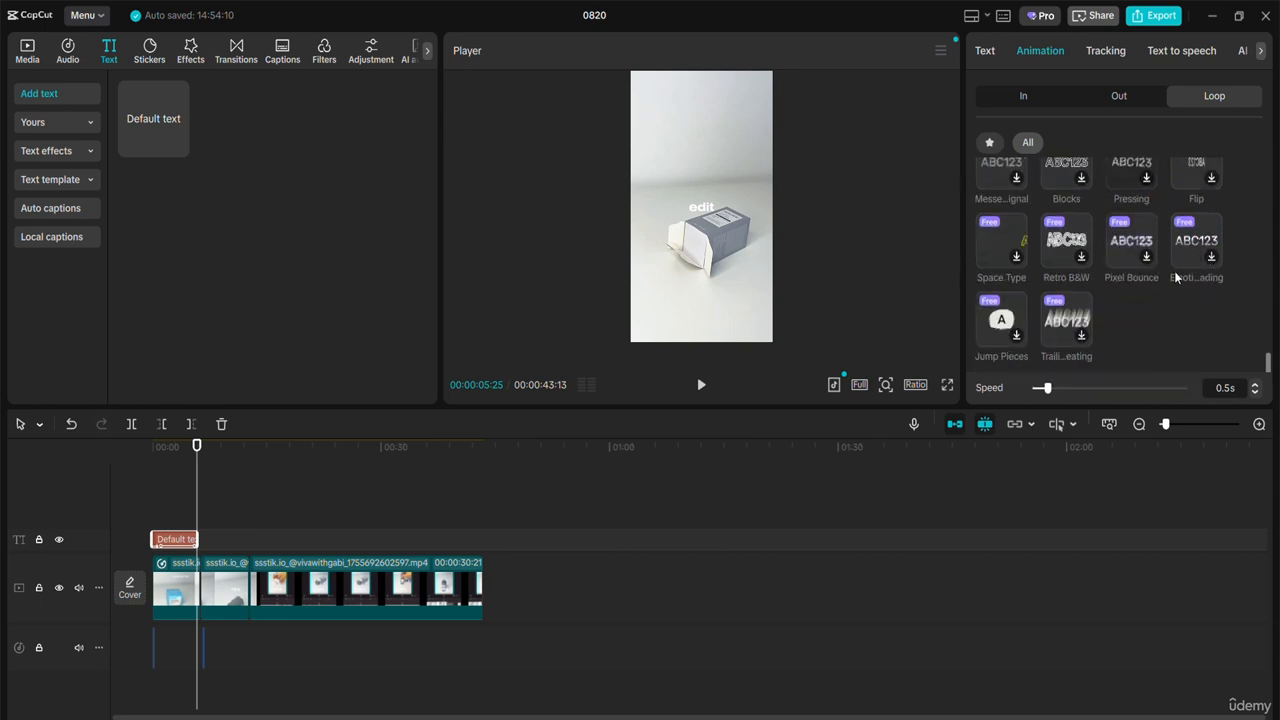
scroll(1190, 280, up, 10)
scroll(1184, 290, down, 1)
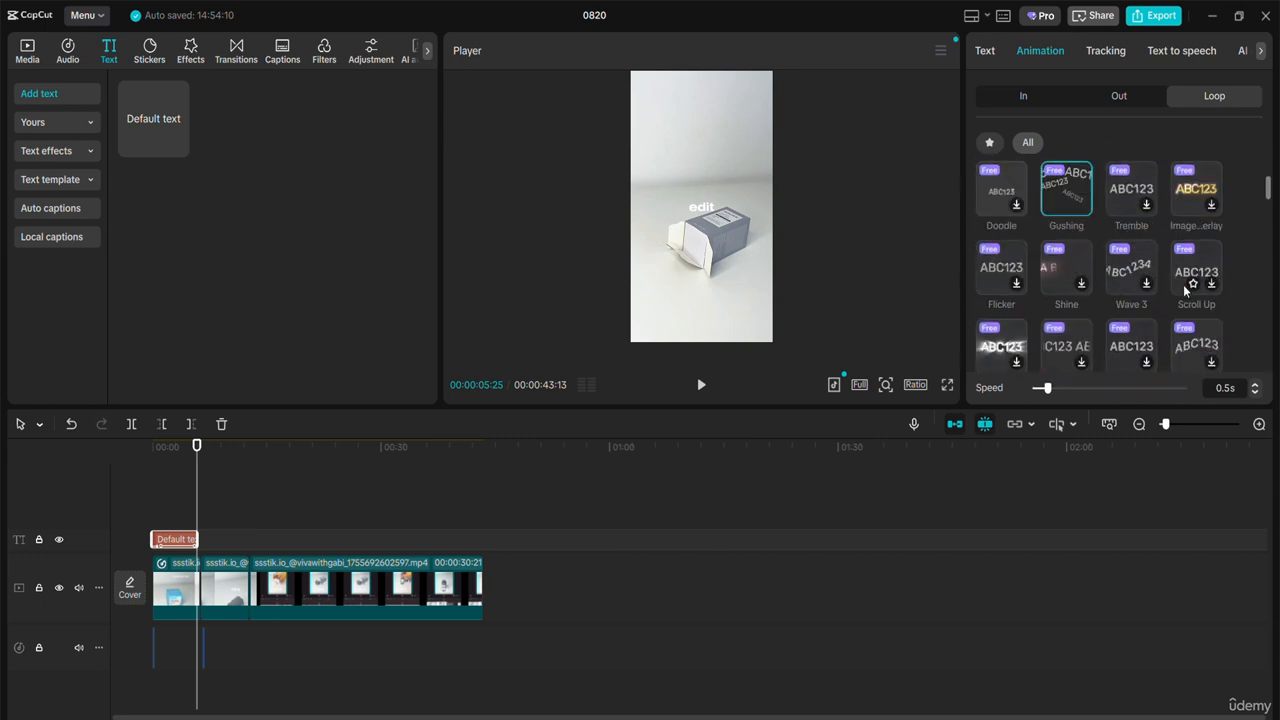
click(1133, 270)
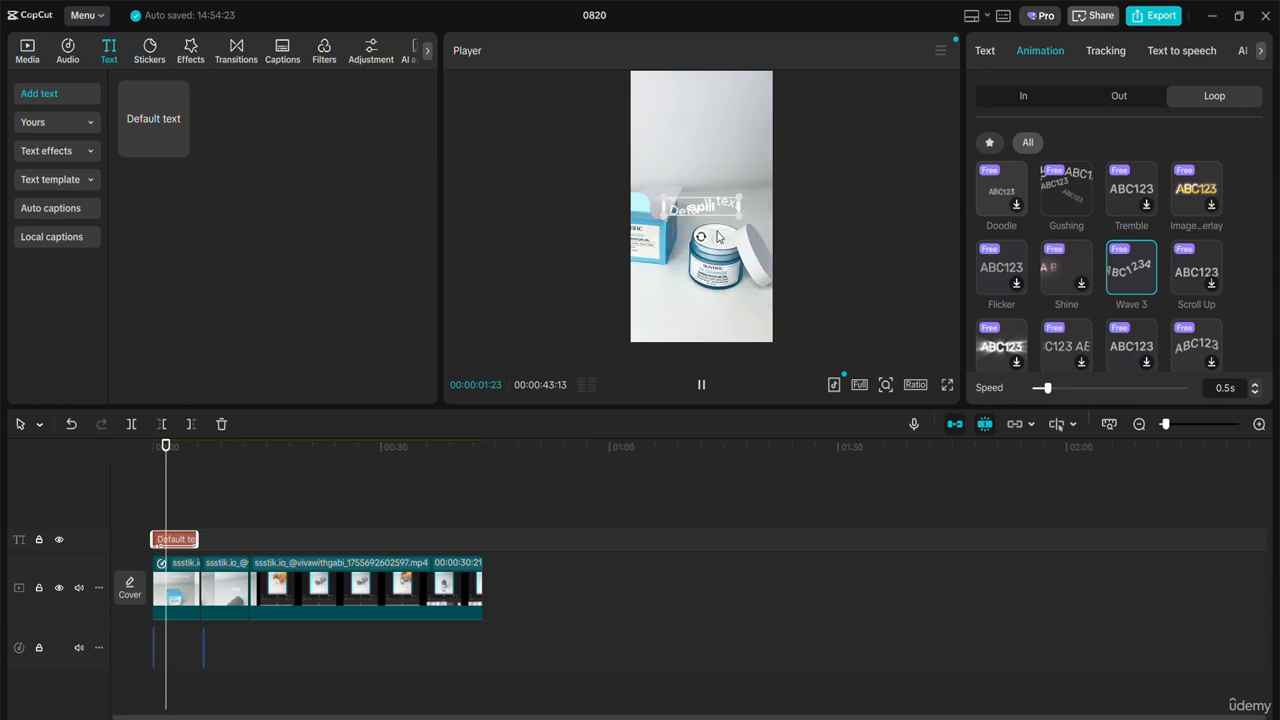
scroll(1040, 196, up, 1)
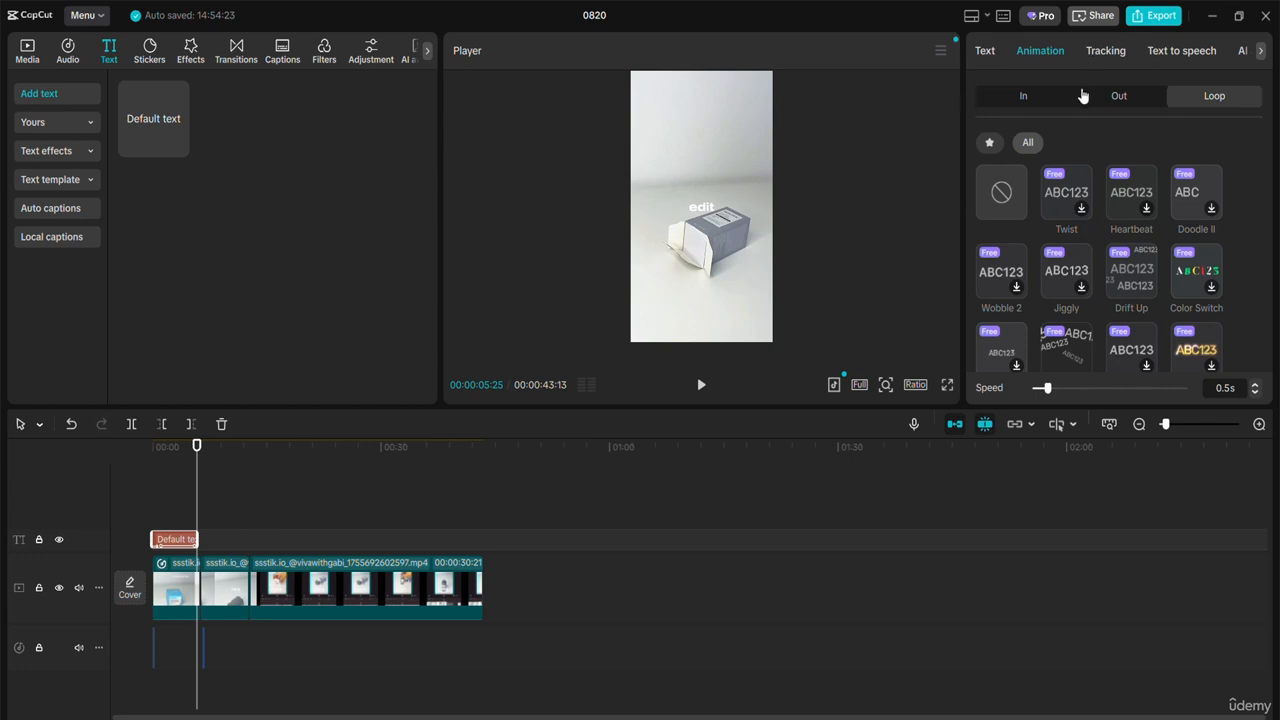
Step: Browse the Trending text-to-speech voices for the default text
click(1178, 51)
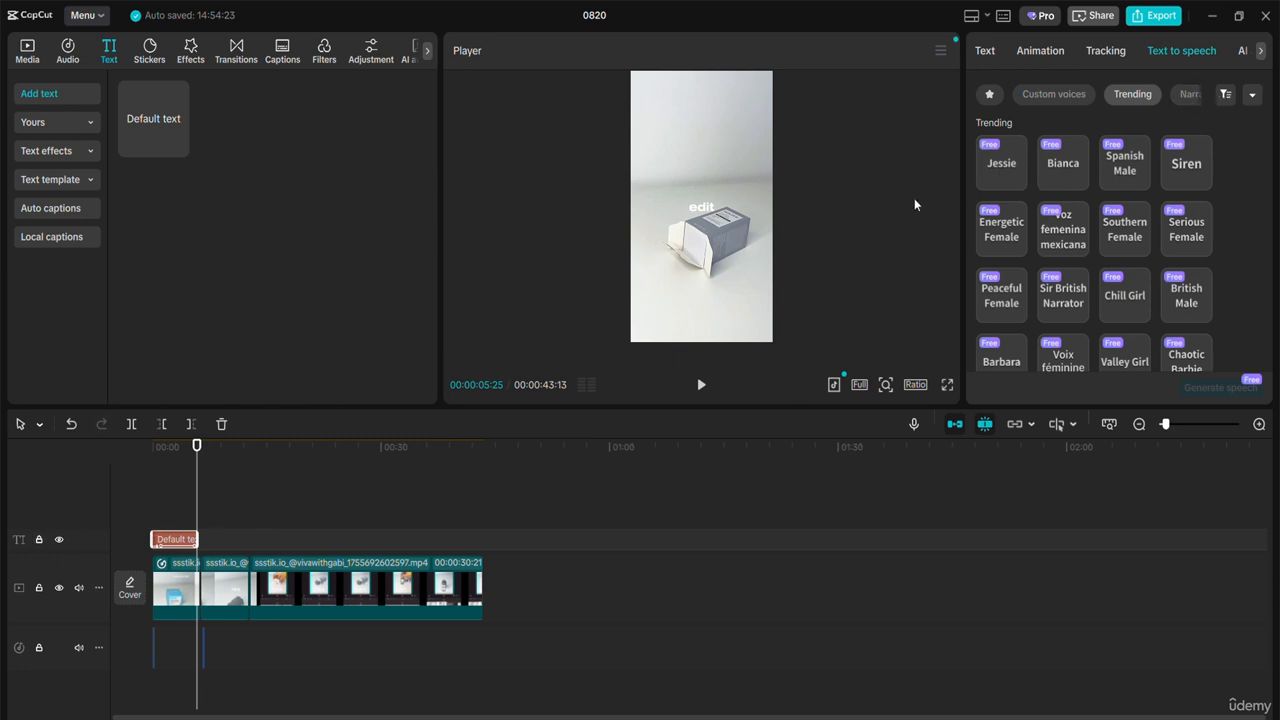
scroll(1239, 209, down, 3)
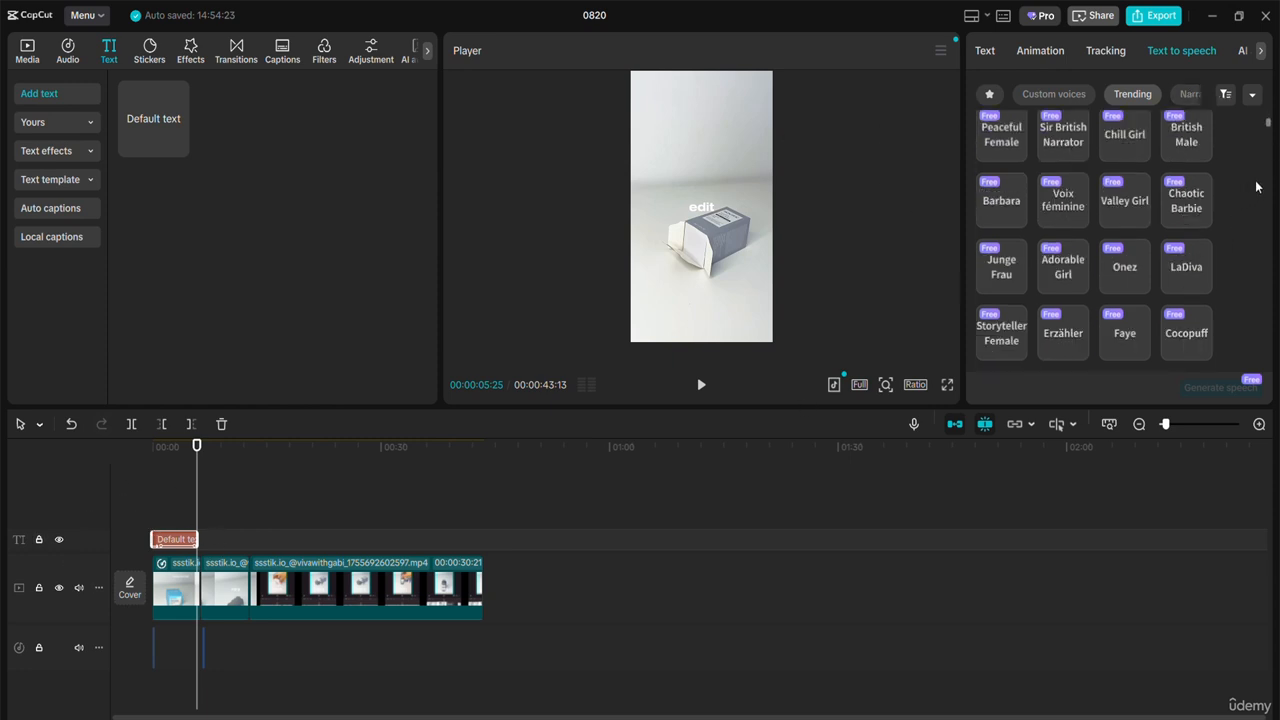
scroll(1206, 204, down, 10)
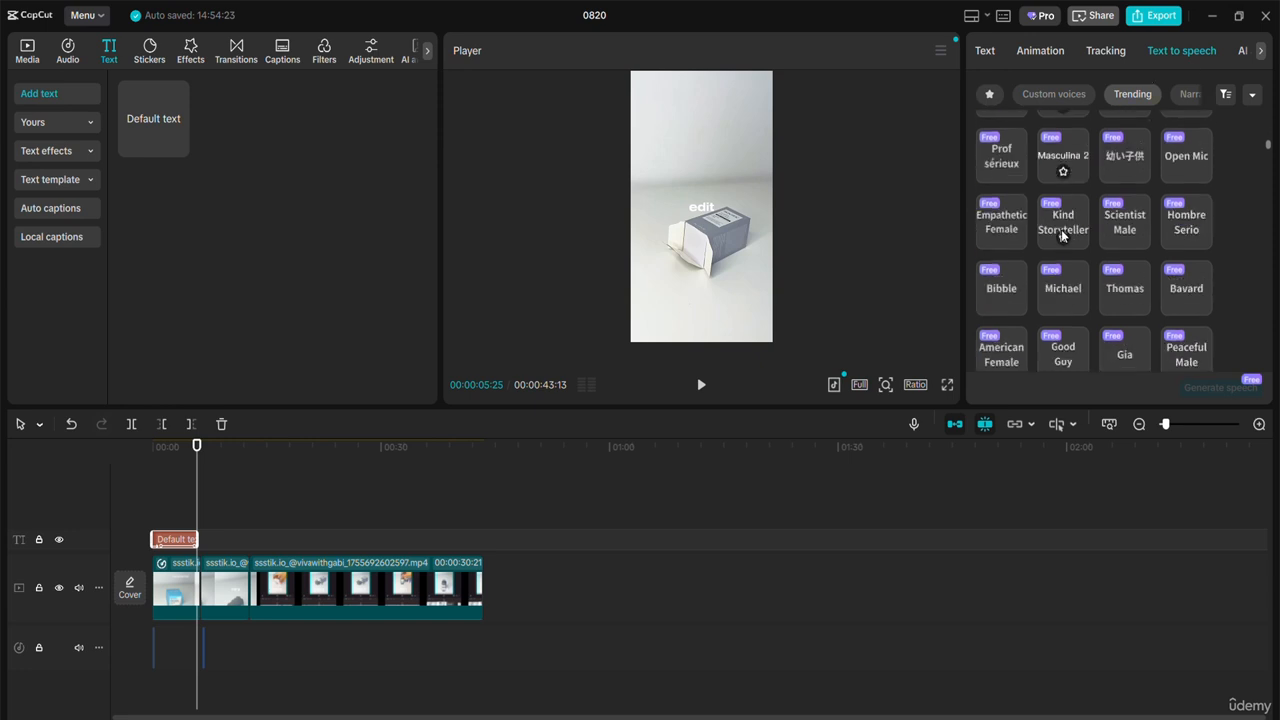
scroll(1062, 236, down, 2)
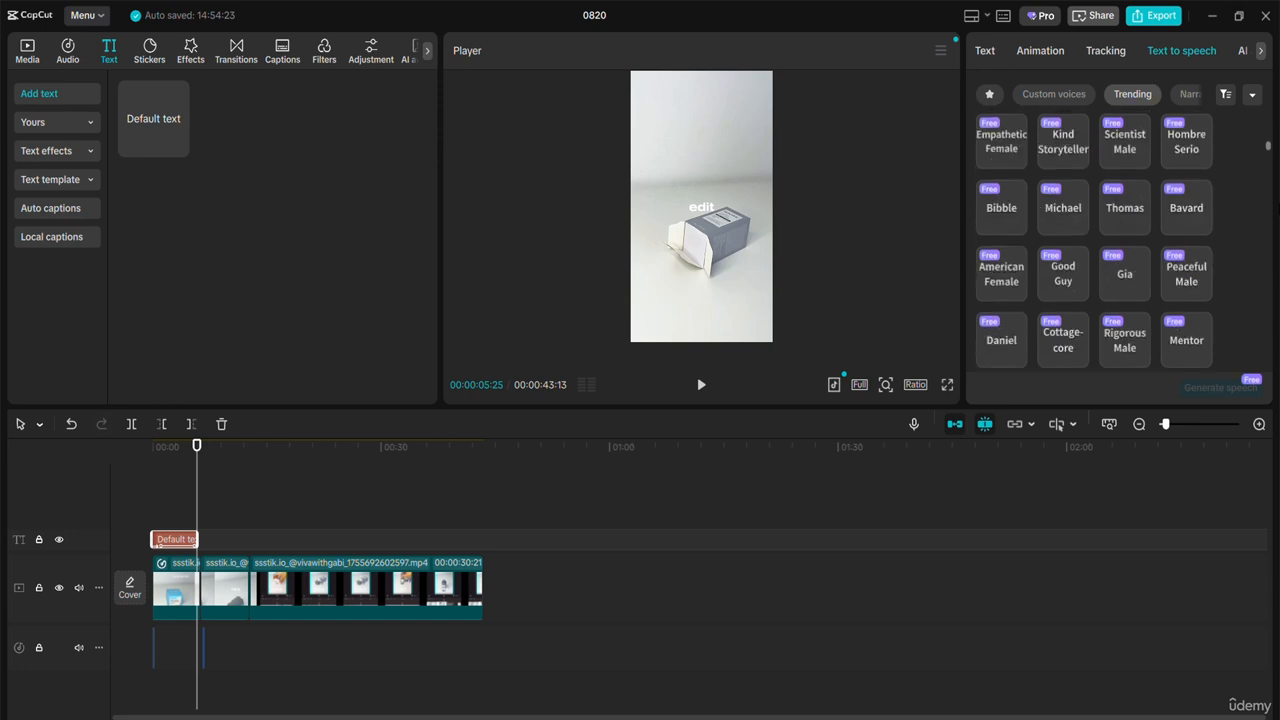
Step: Browse the Trending stickers collection, looking over the arrows, emojis, follow and subscribe graphics
click(1261, 51)
click(150, 48)
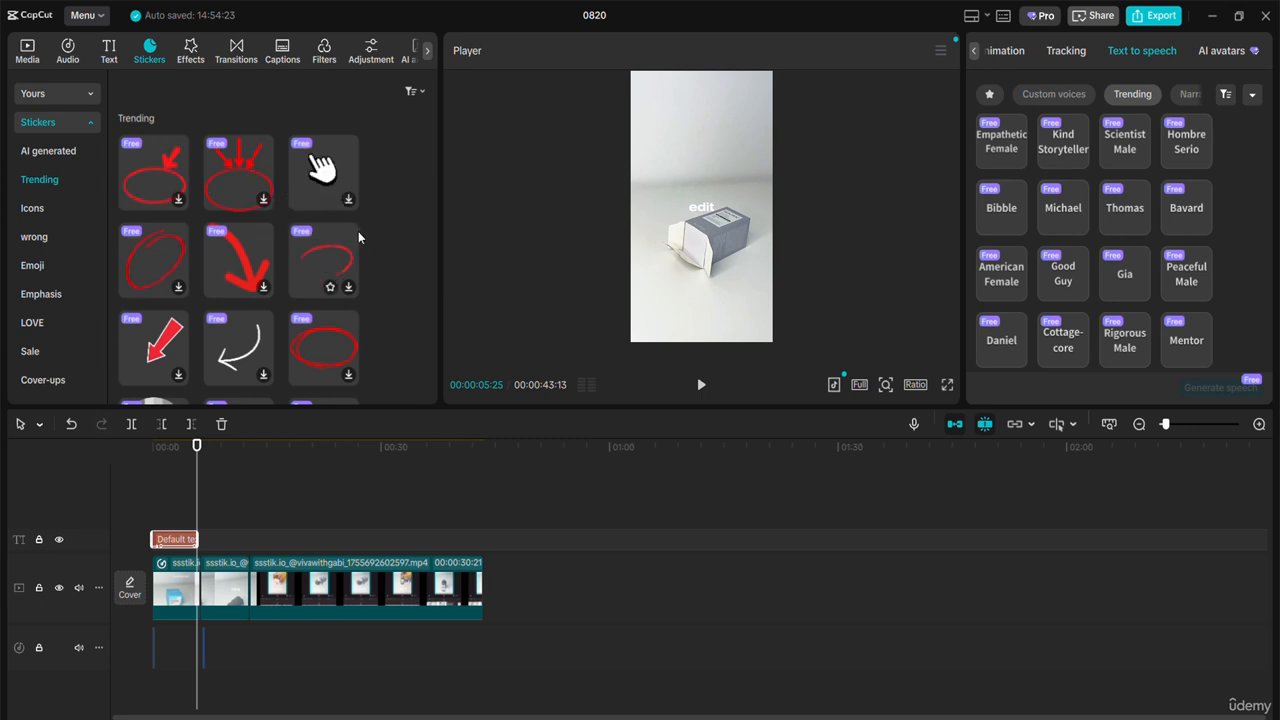
scroll(335, 245, down, 2)
scroll(336, 250, down, 6)
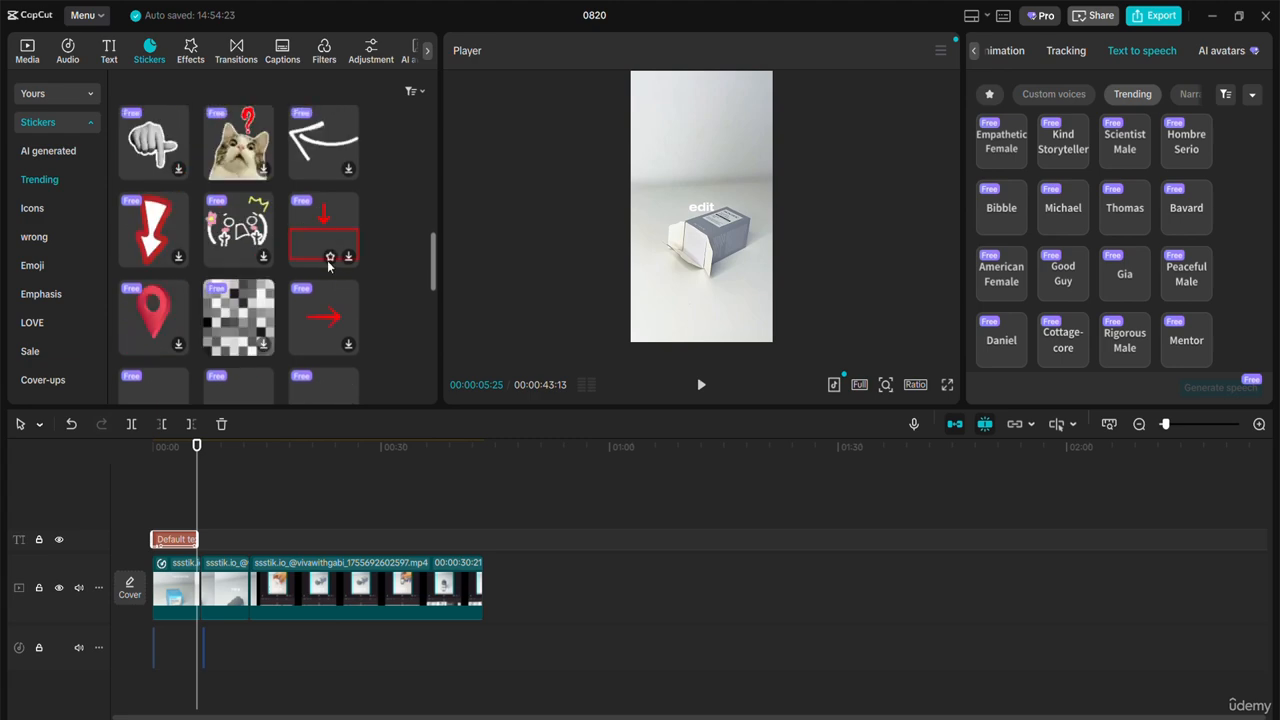
scroll(296, 208, up, 2)
scroll(300, 208, down, 9)
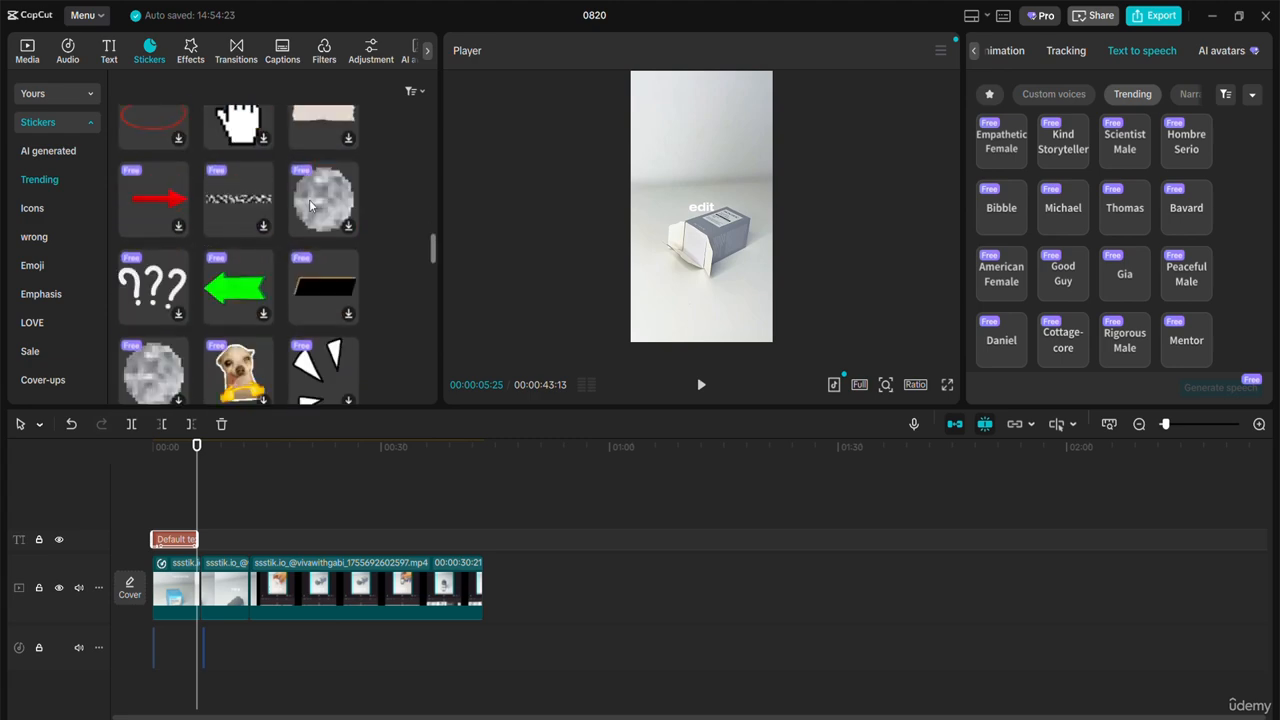
scroll(389, 250, down, 5)
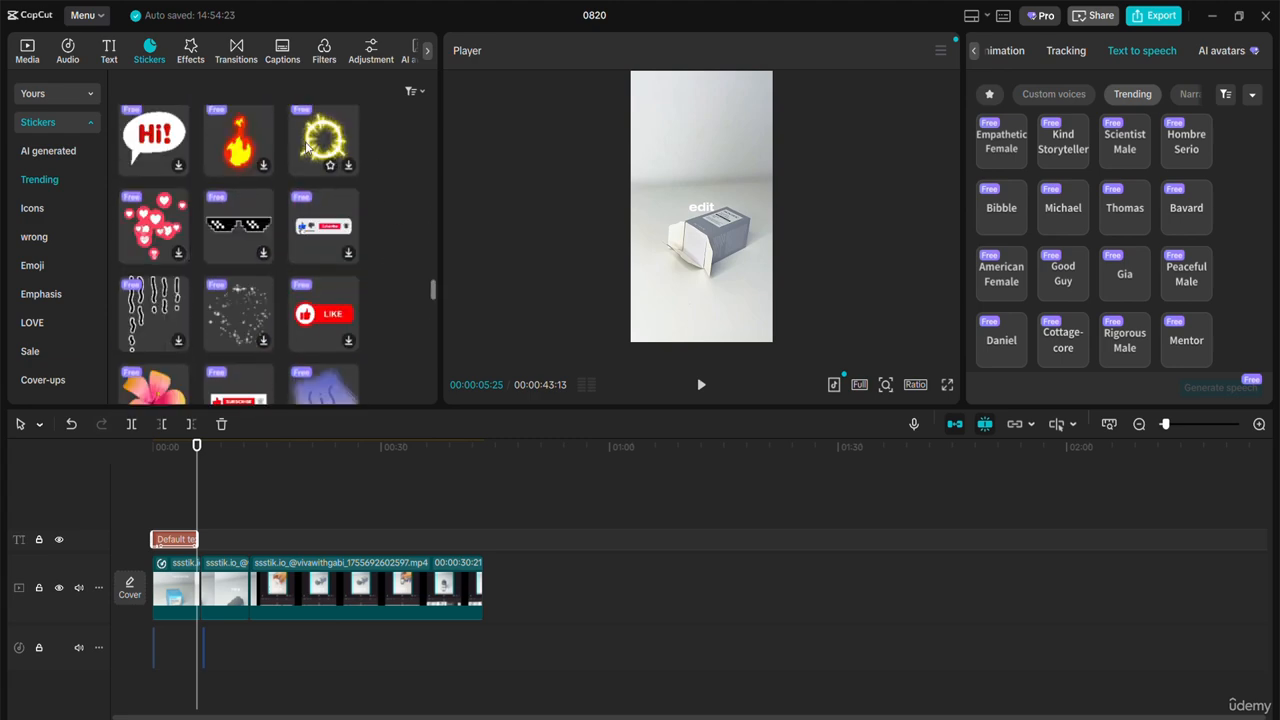
scroll(280, 210, down, 10)
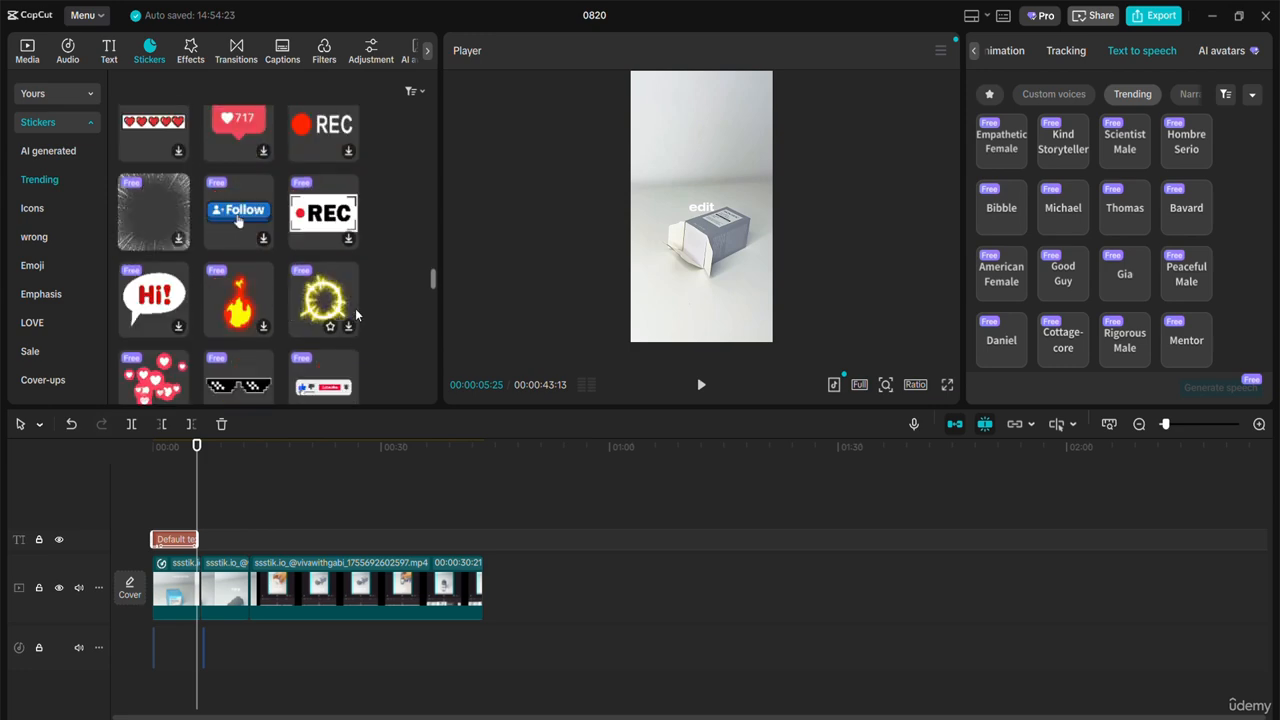
scroll(300, 267, up, 5)
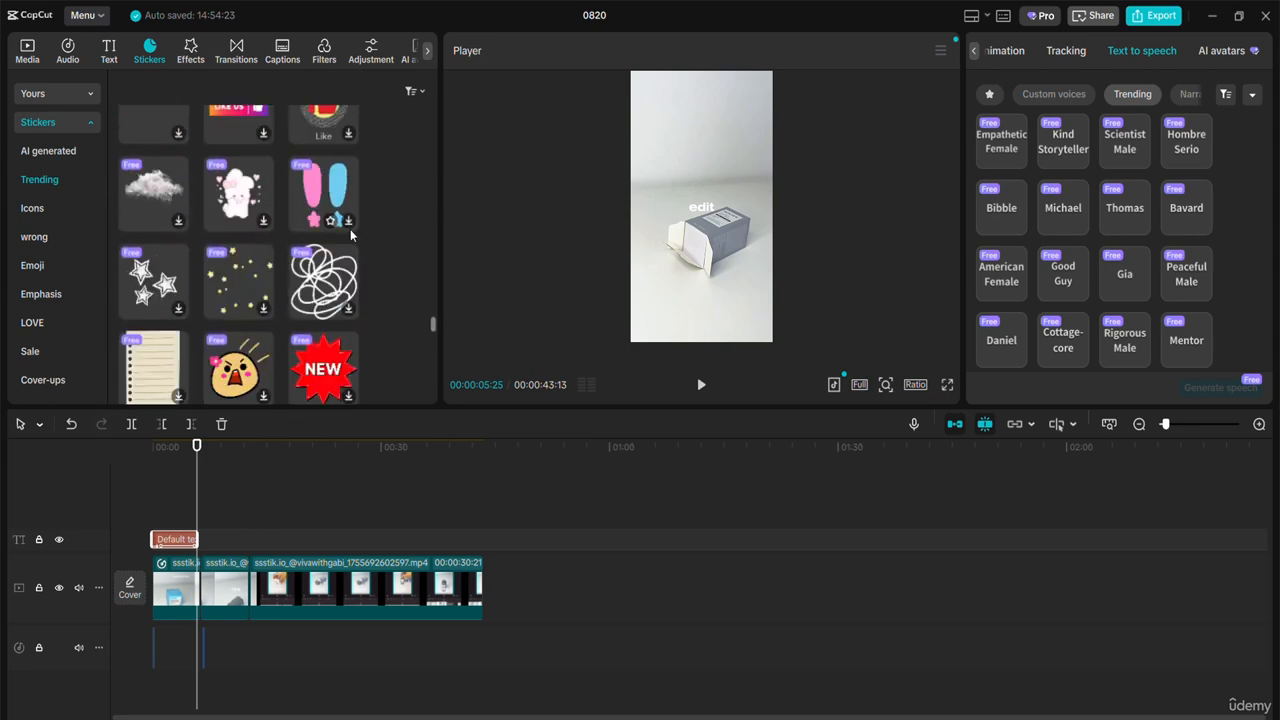
scroll(352, 237, down, 5)
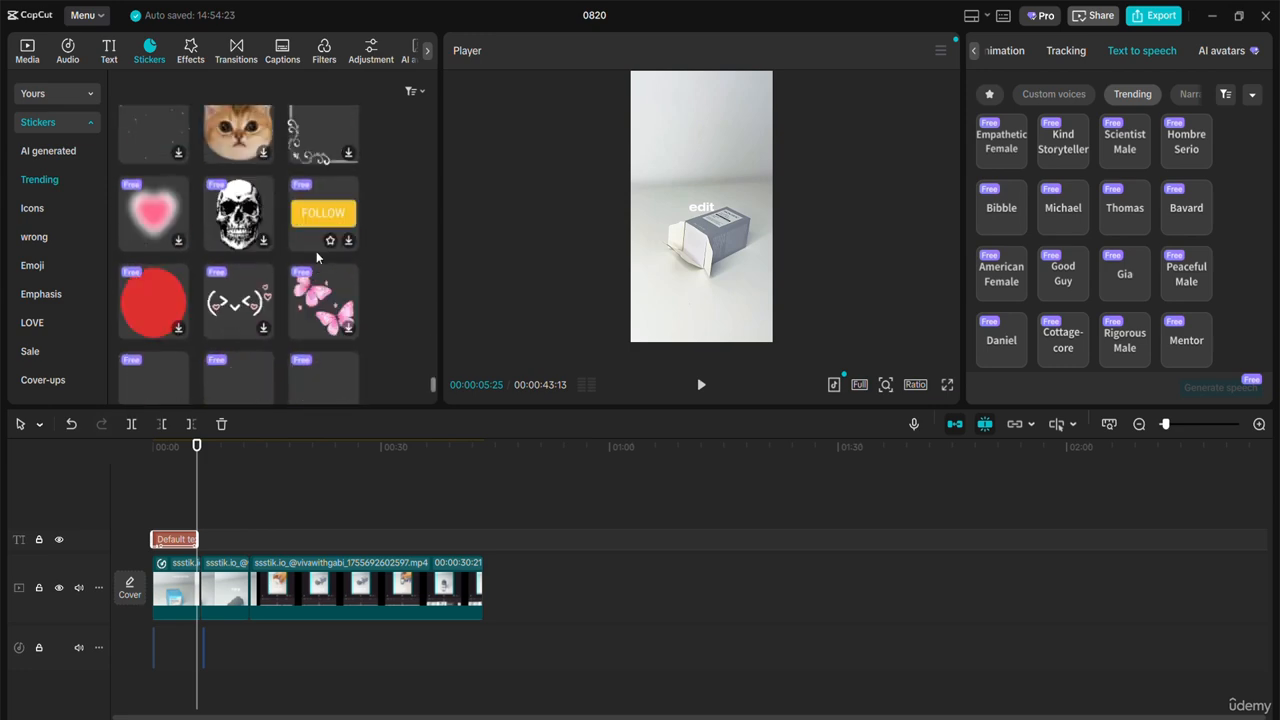
scroll(333, 255, up, 2)
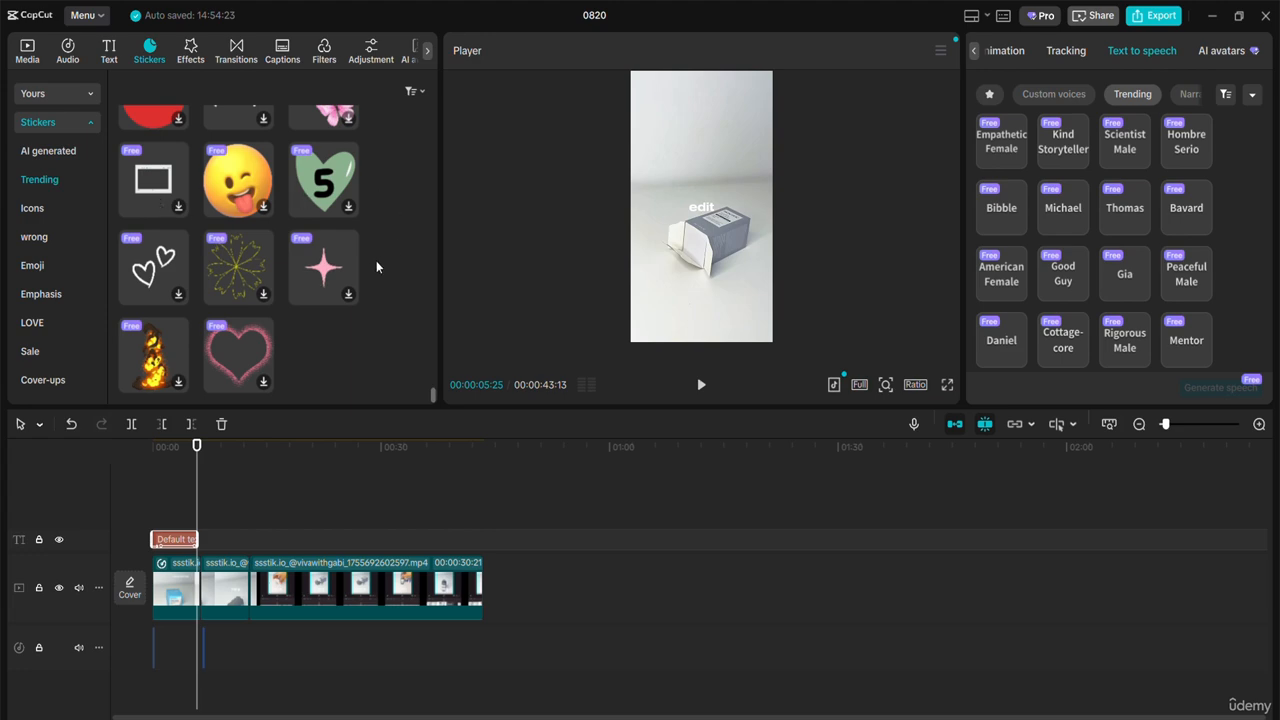
scroll(376, 260, down, 10)
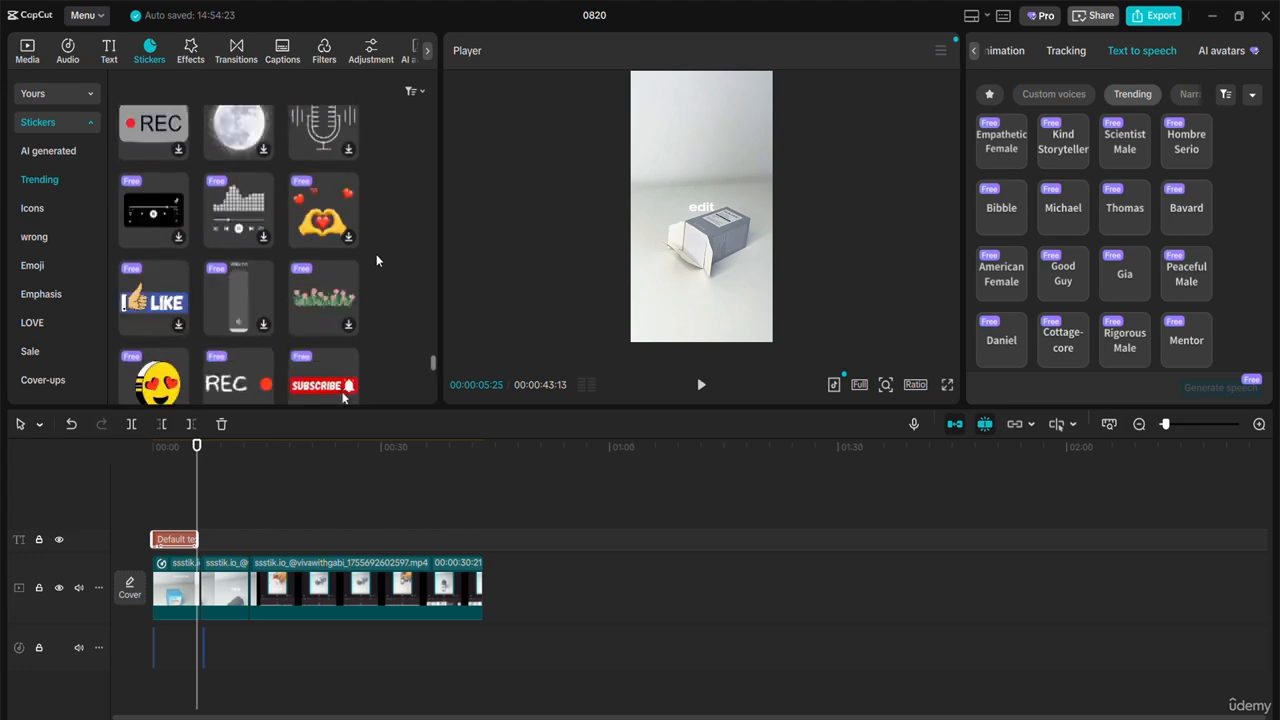
Step: Browse the Trending video effects
click(189, 52)
scroll(378, 271, down, 3)
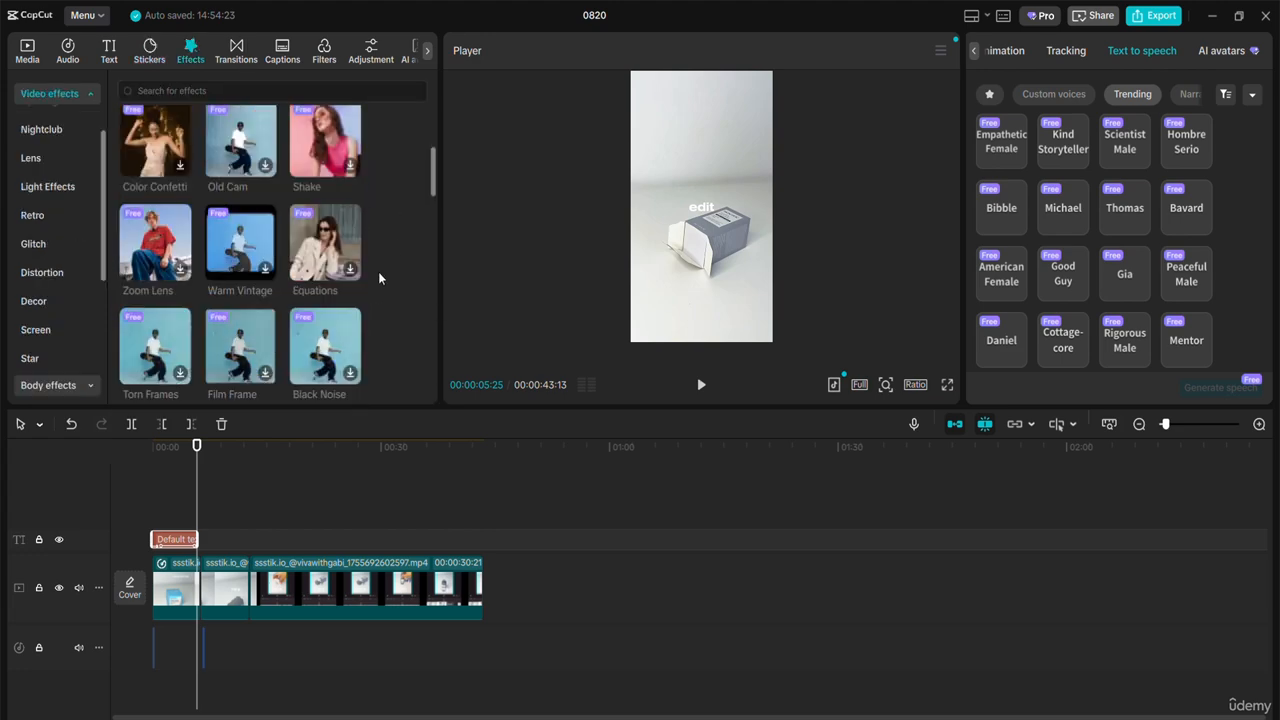
scroll(366, 227, down, 8)
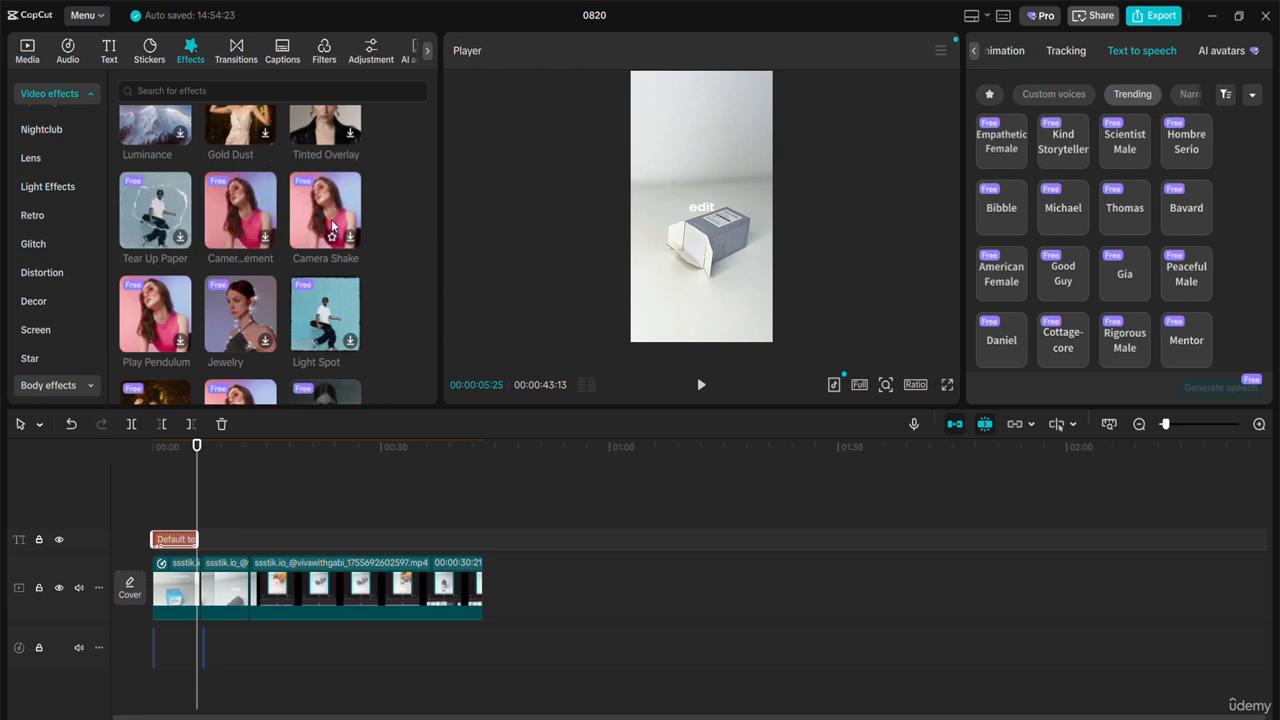
scroll(340, 200, down, 5)
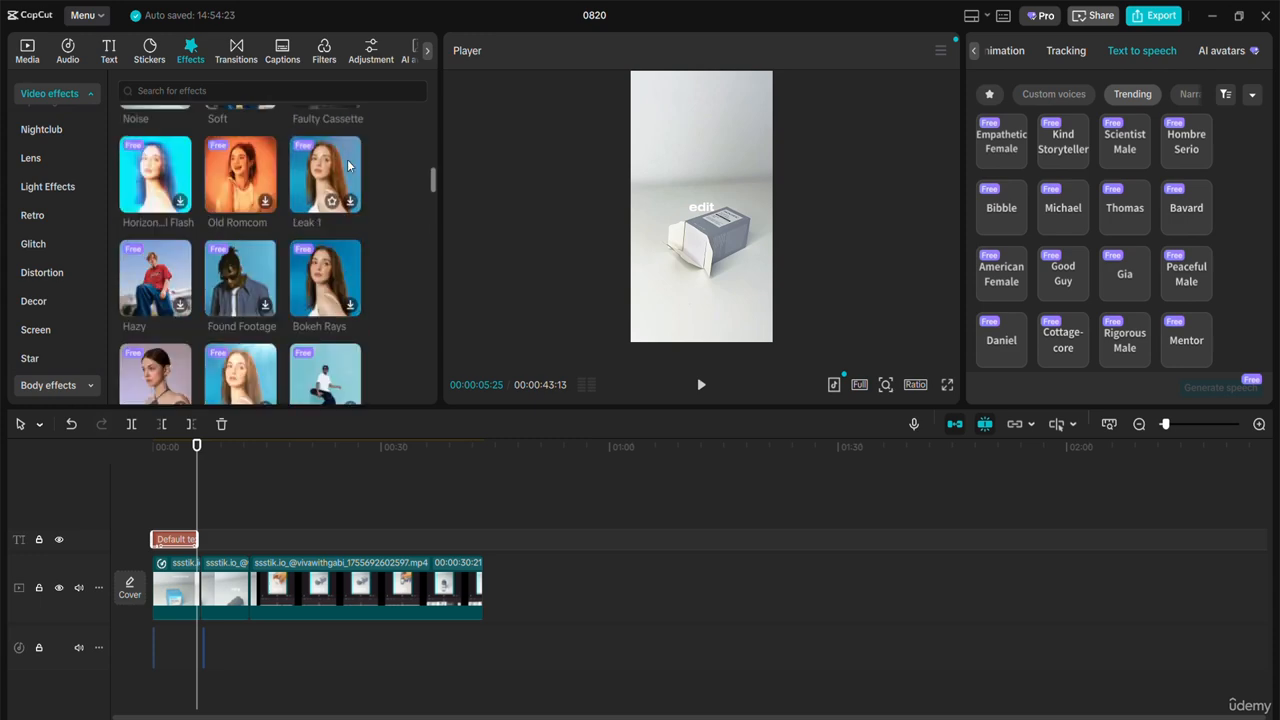
scroll(352, 163, up, 5)
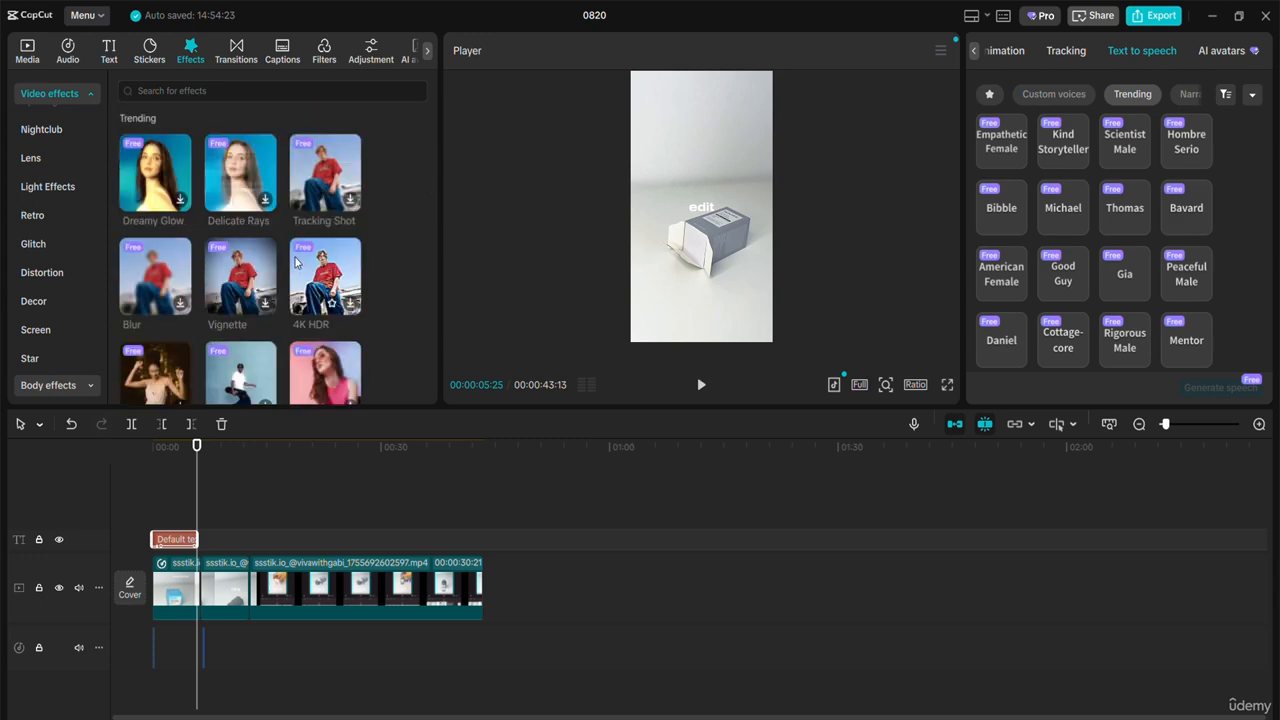
Step: Add the Swipe Left transition at the cut between the second and third clips and play back that section
click(243, 56)
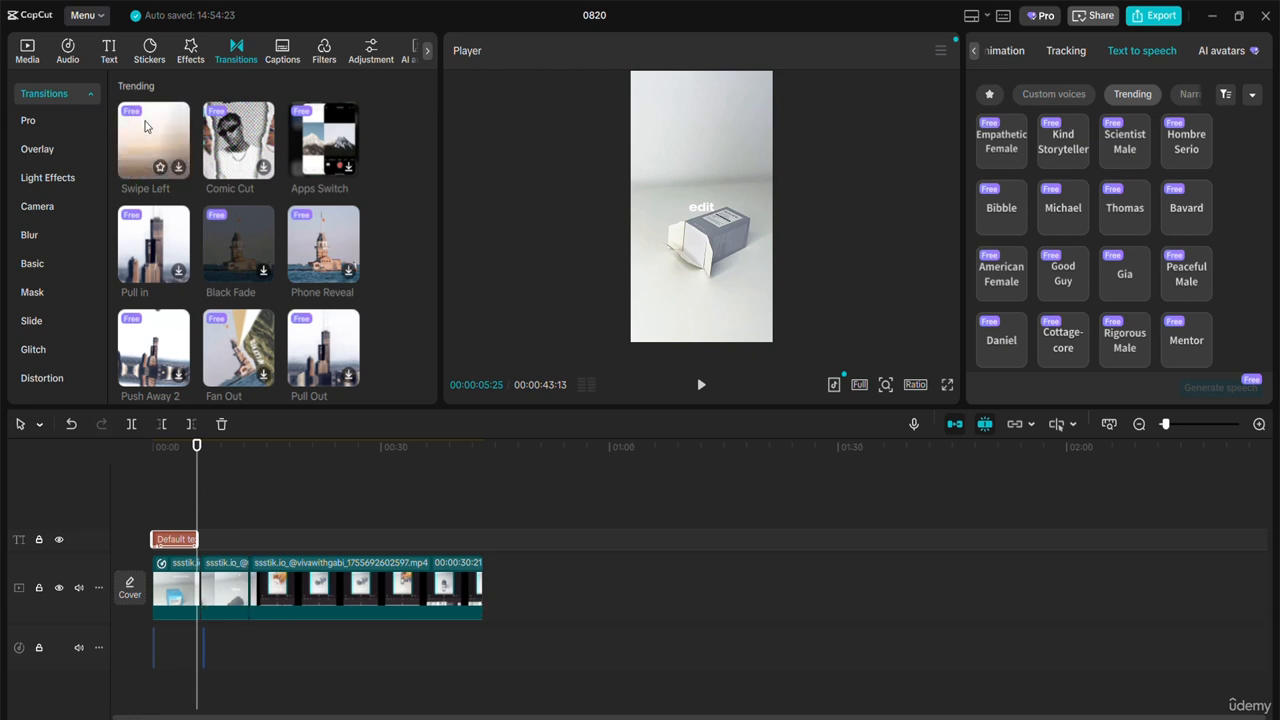
drag(196, 143, 250, 590)
click(230, 657)
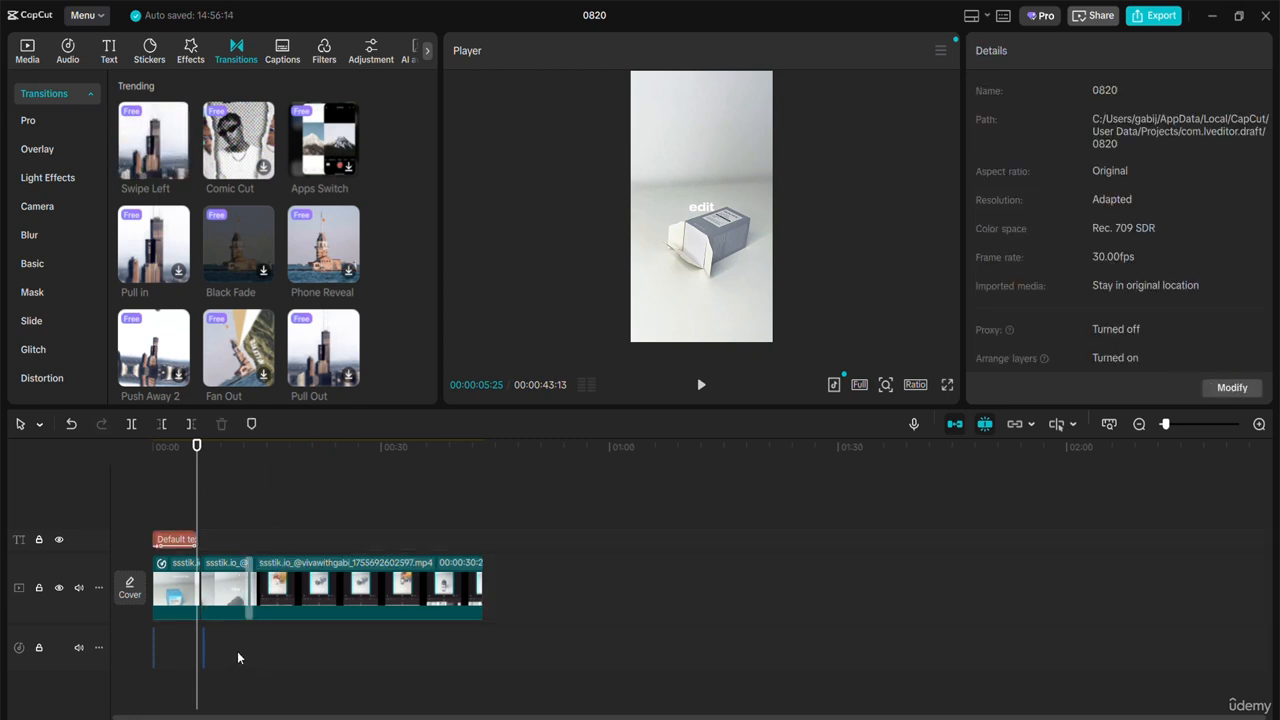
click(245, 656)
drag(244, 659, 236, 659)
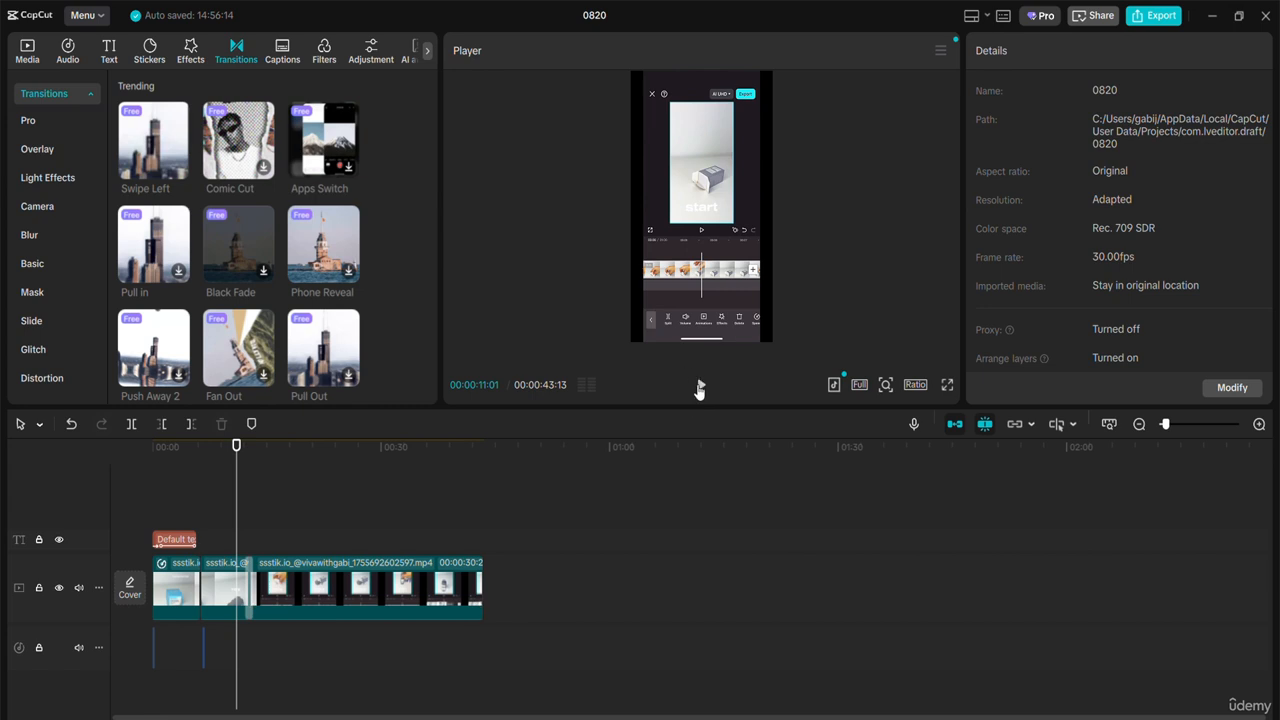
click(700, 385)
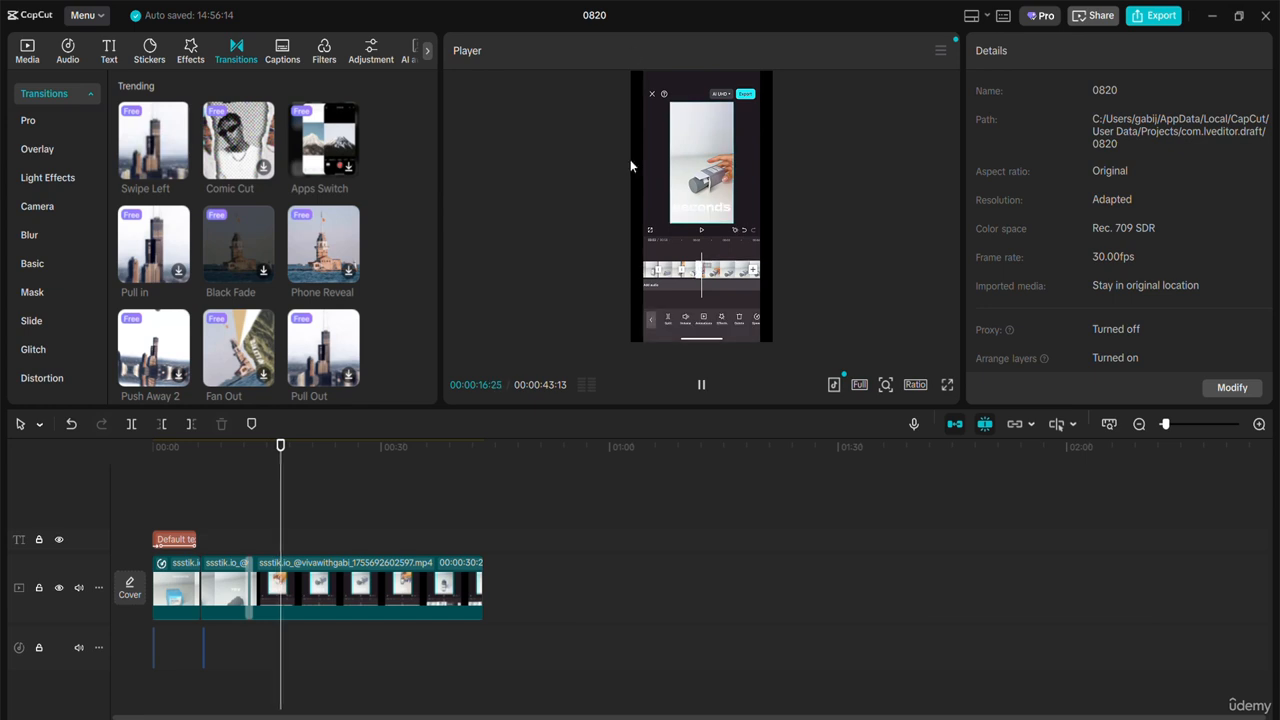
click(701, 384)
Step: Look through the bilingual languages for the auto captions and set the bilingual captions to Spanish (Latam)
click(282, 50)
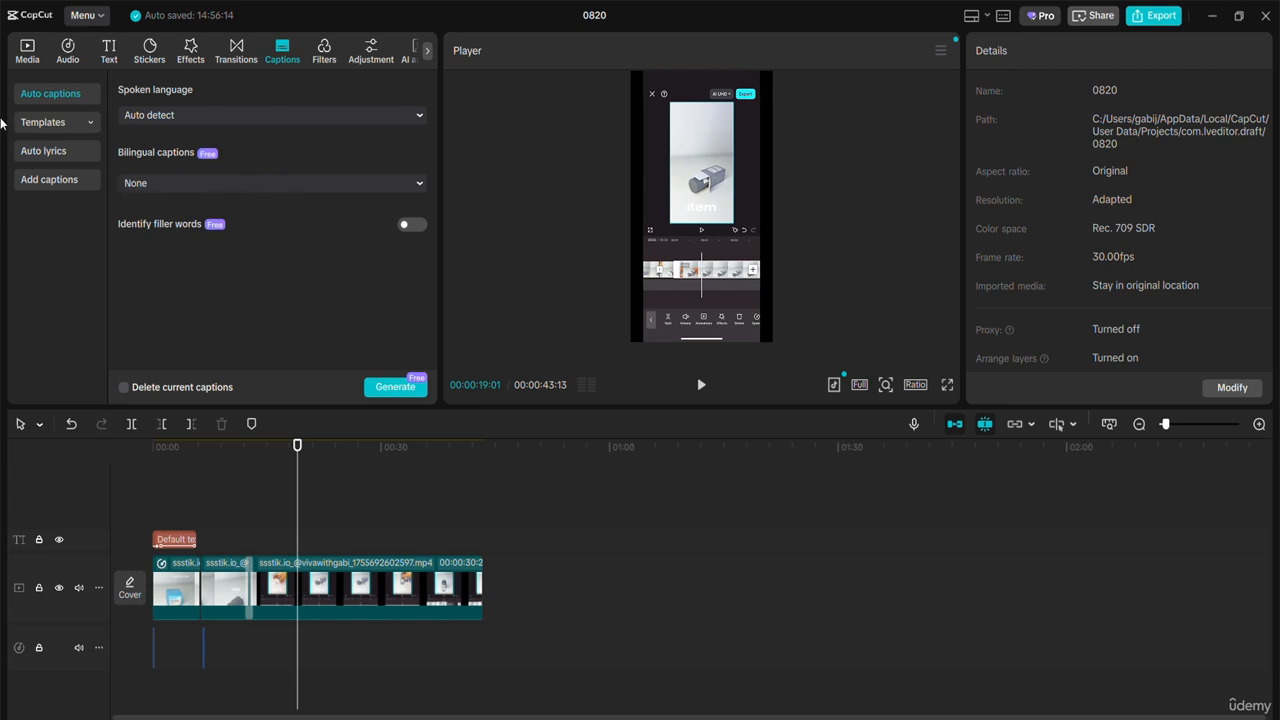
click(242, 186)
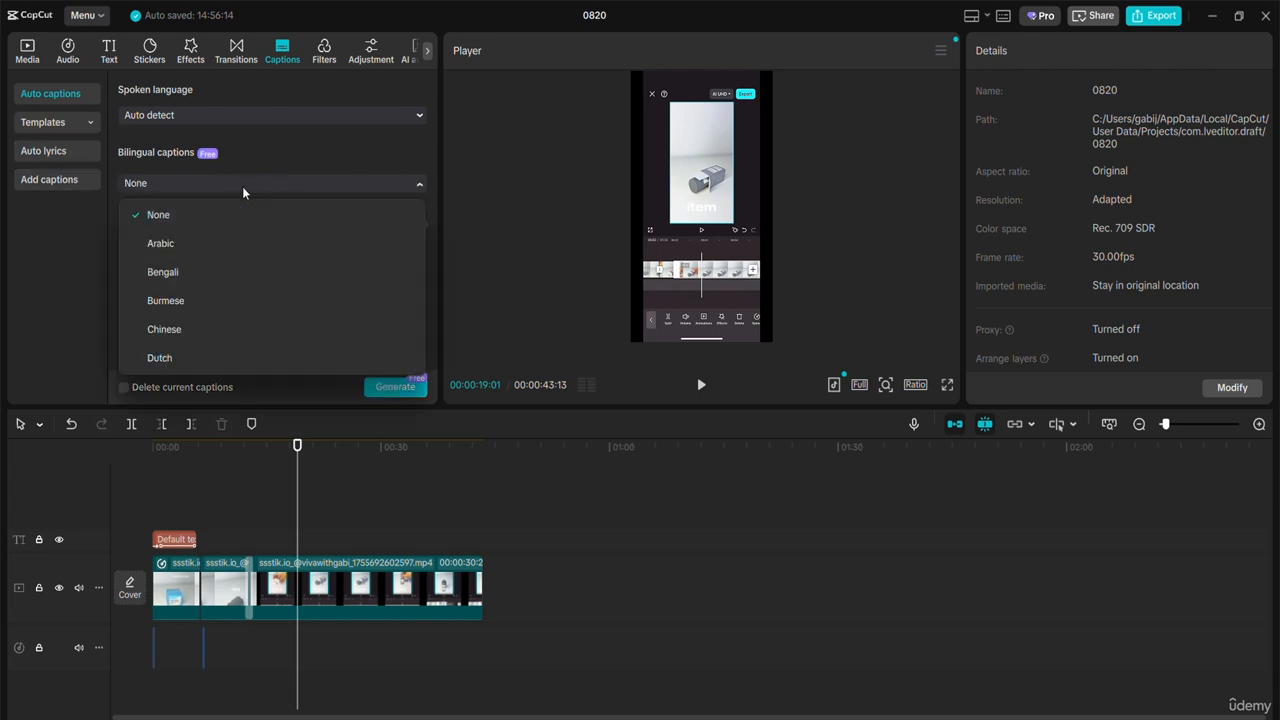
scroll(286, 257, down, 6)
scroll(314, 297, down, 1)
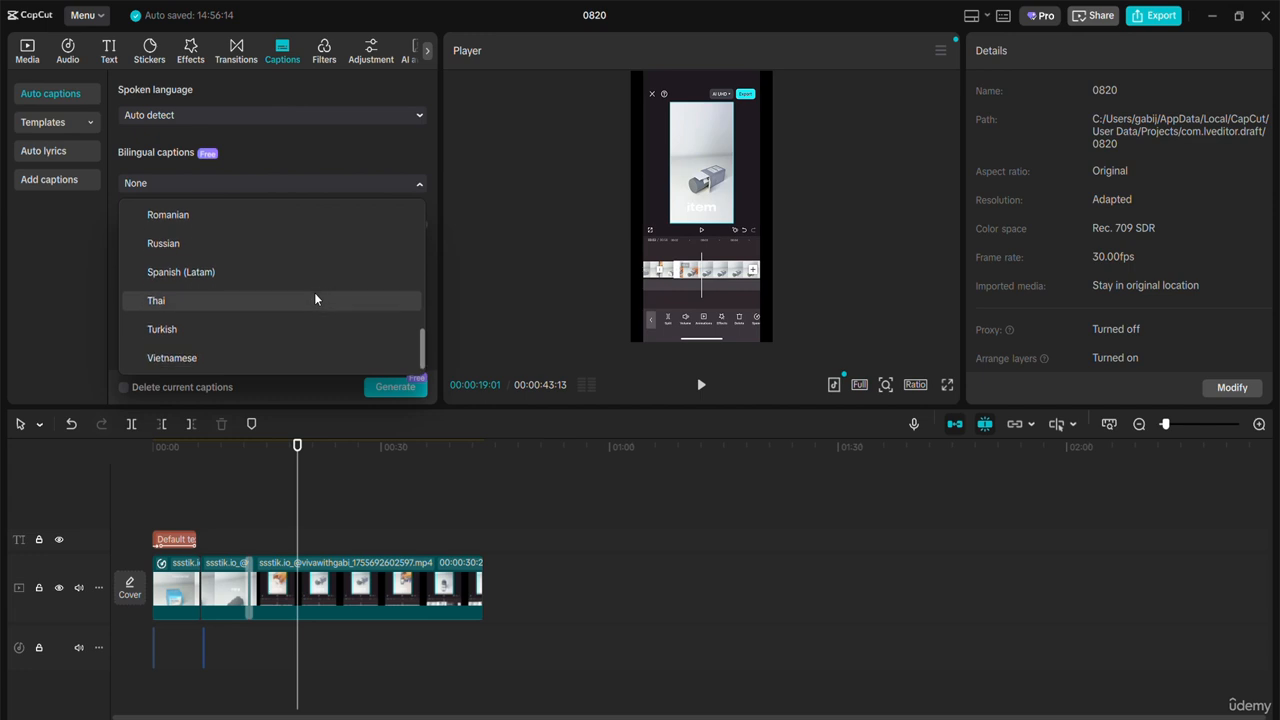
scroll(333, 309, up, 8)
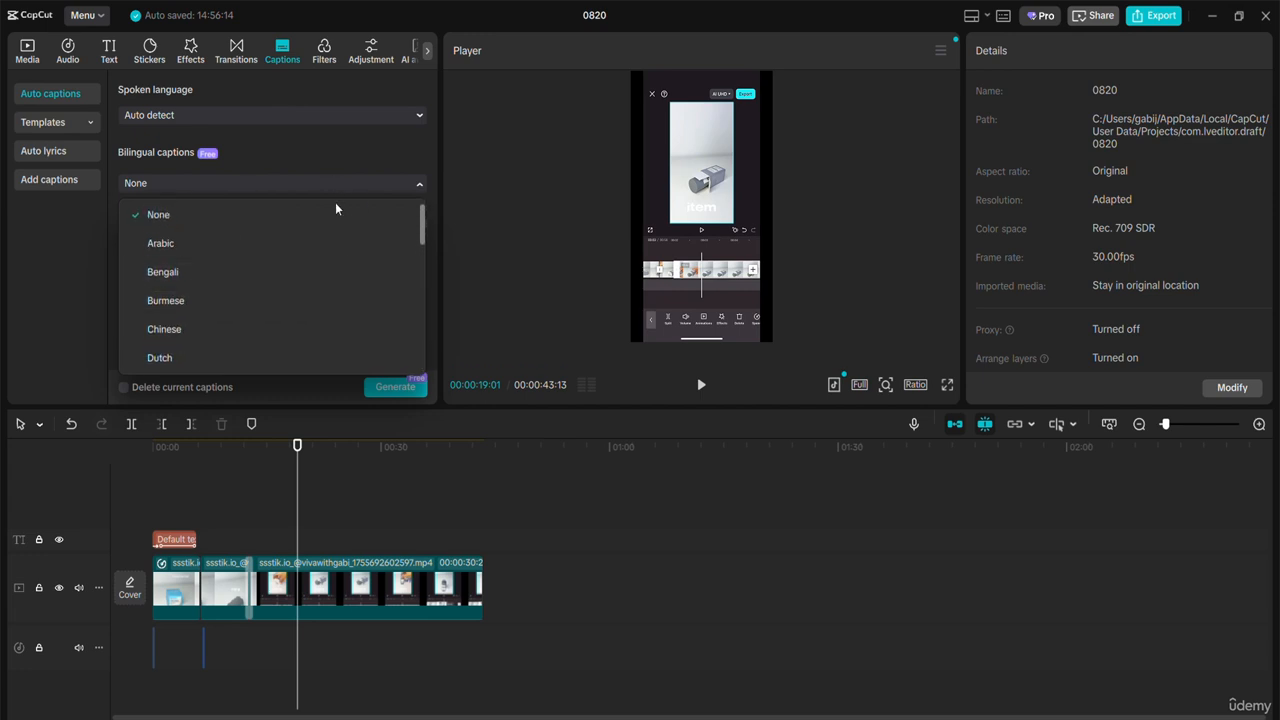
scroll(317, 312, down, 4)
click(598, 210)
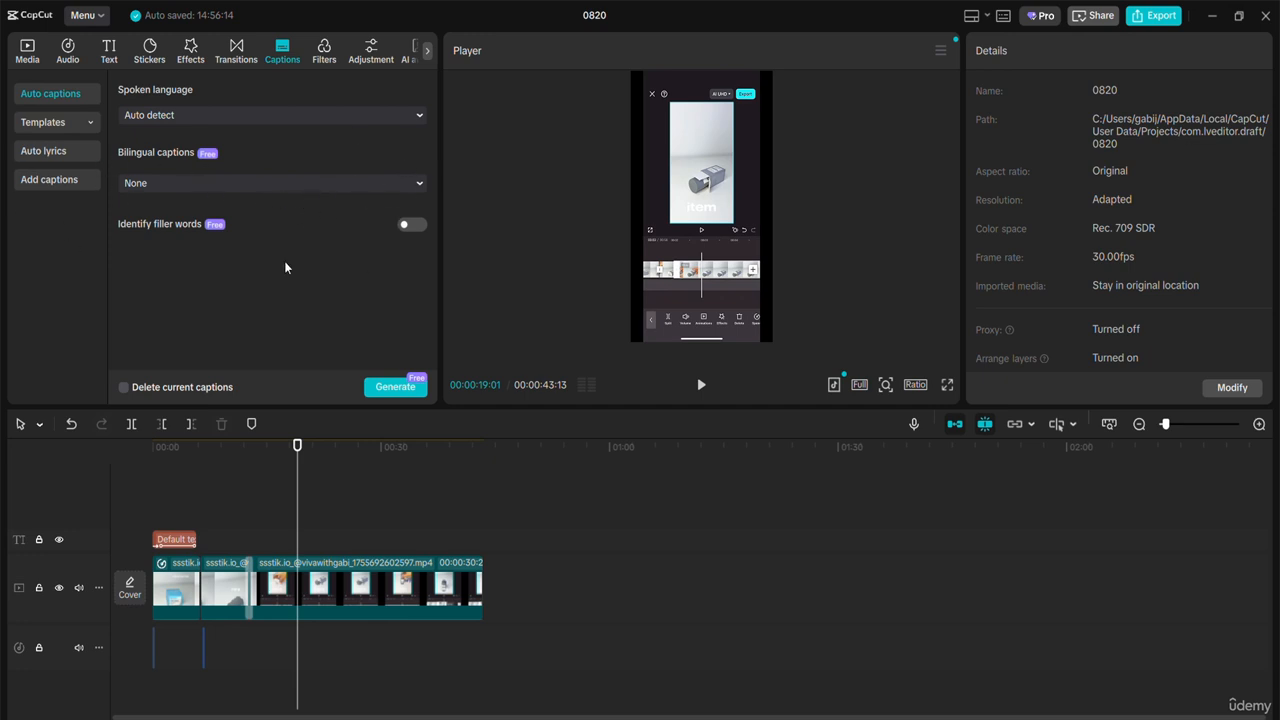
click(328, 189)
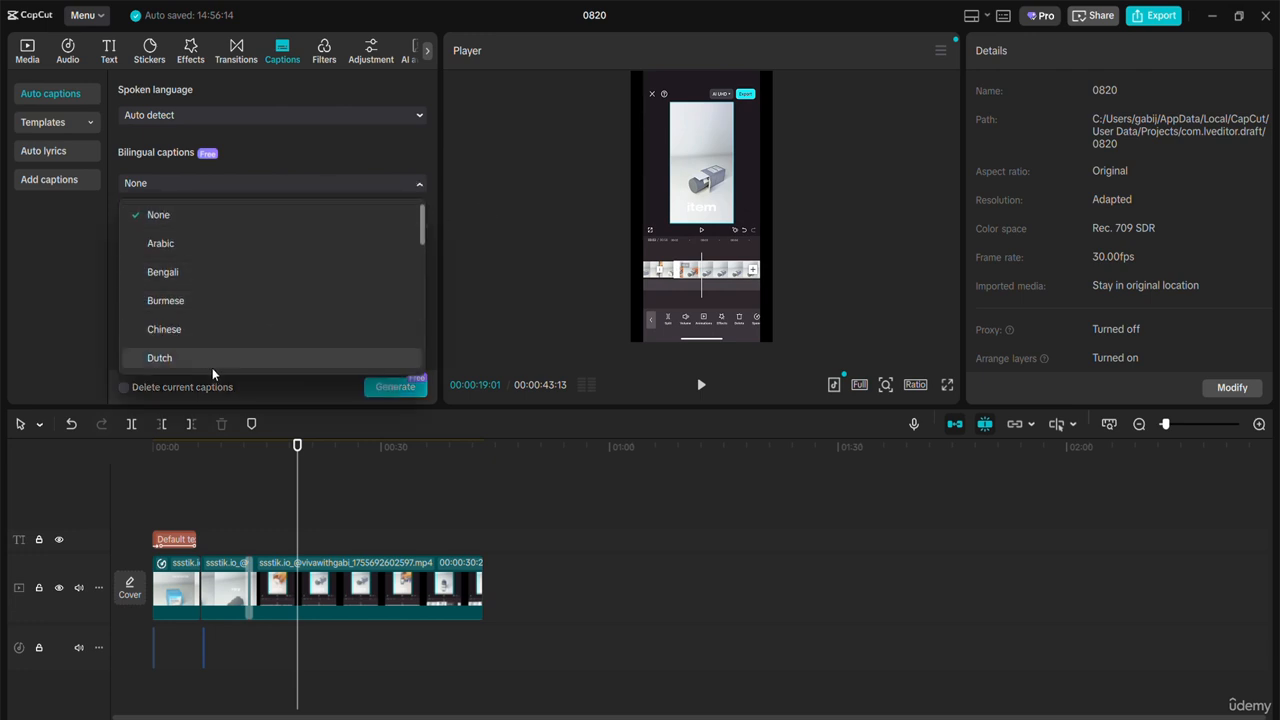
scroll(329, 263, down, 10)
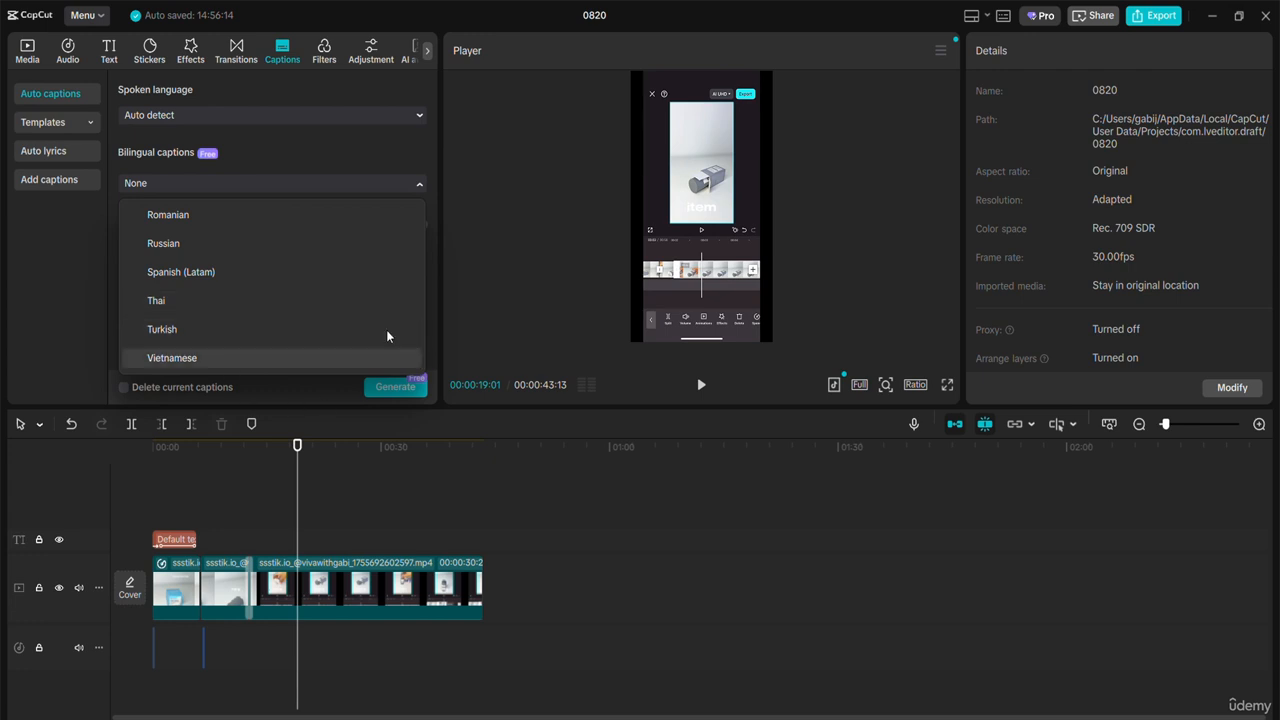
click(282, 277)
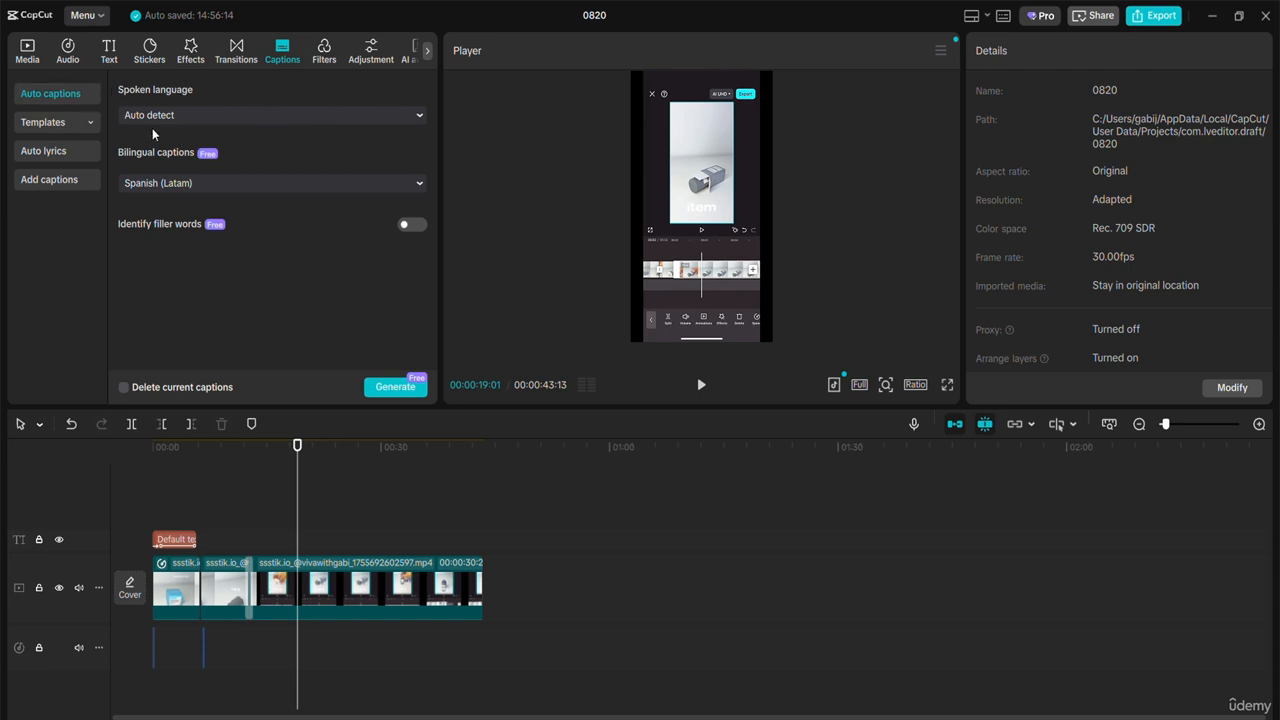
Step: Review the spoken language choices, keep Auto detect, and generate the bilingual auto captions
click(372, 115)
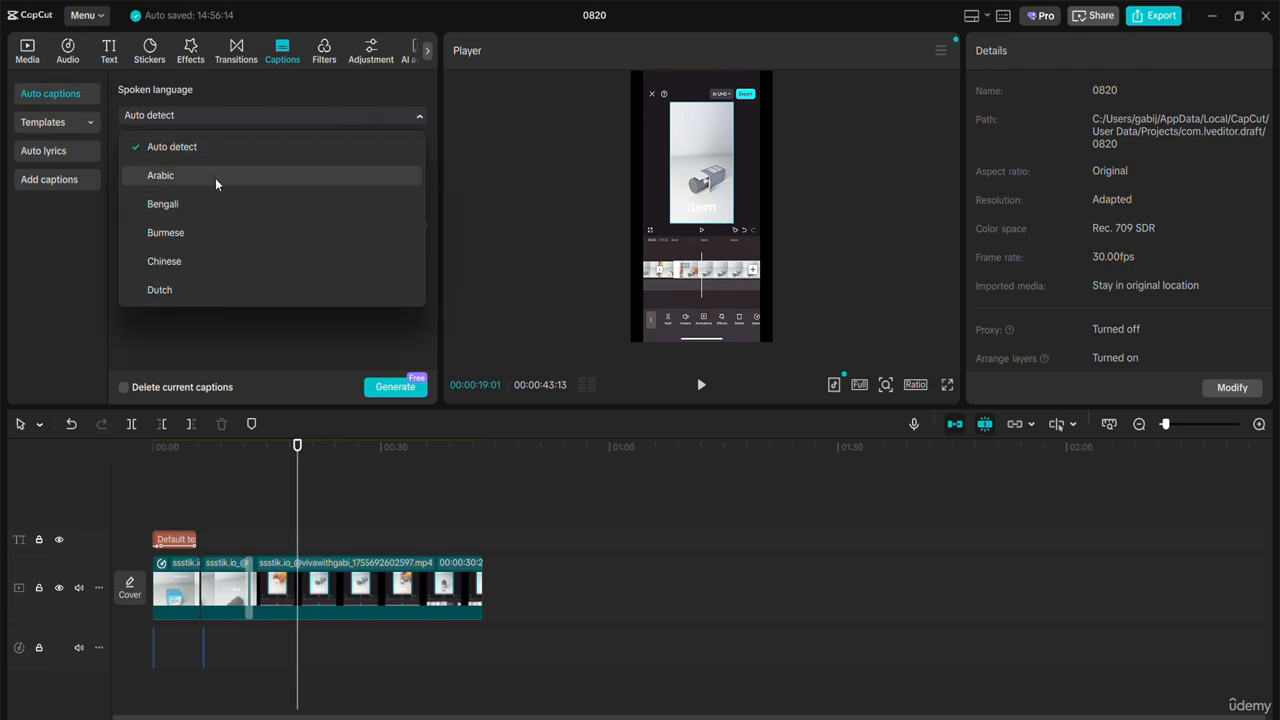
scroll(212, 255, down, 3)
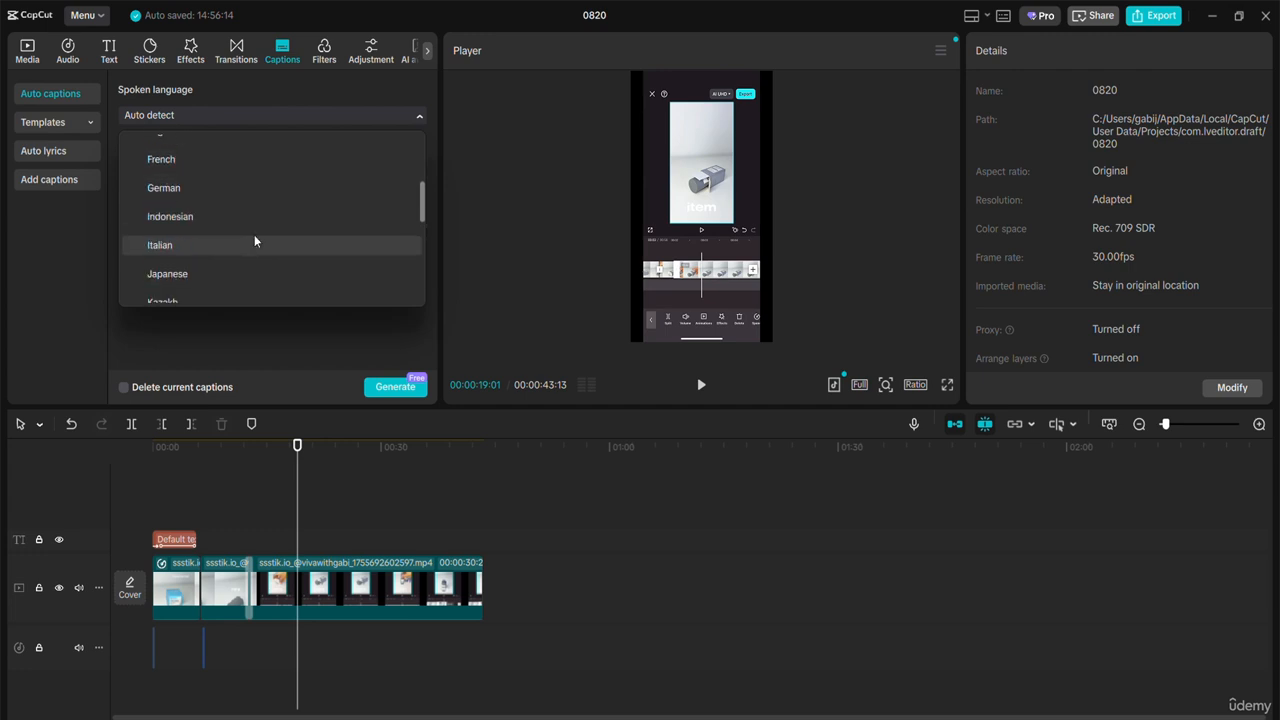
scroll(254, 234, up, 3)
click(251, 115)
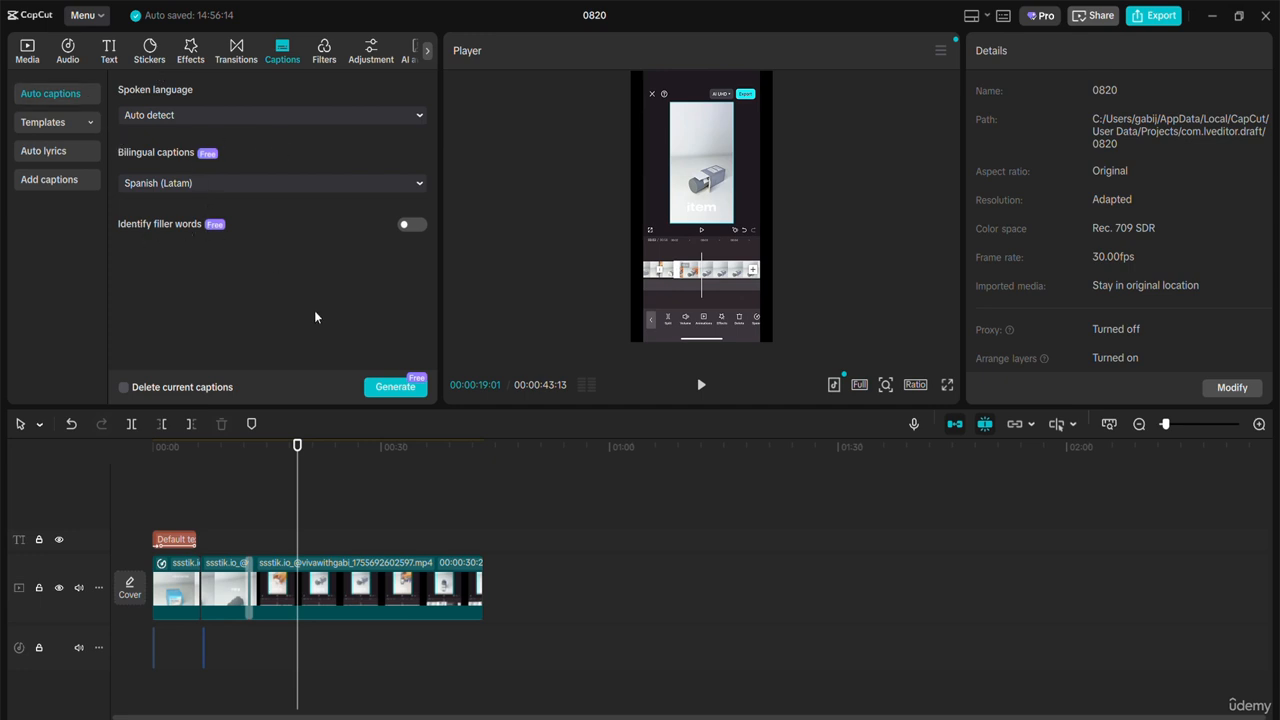
click(401, 392)
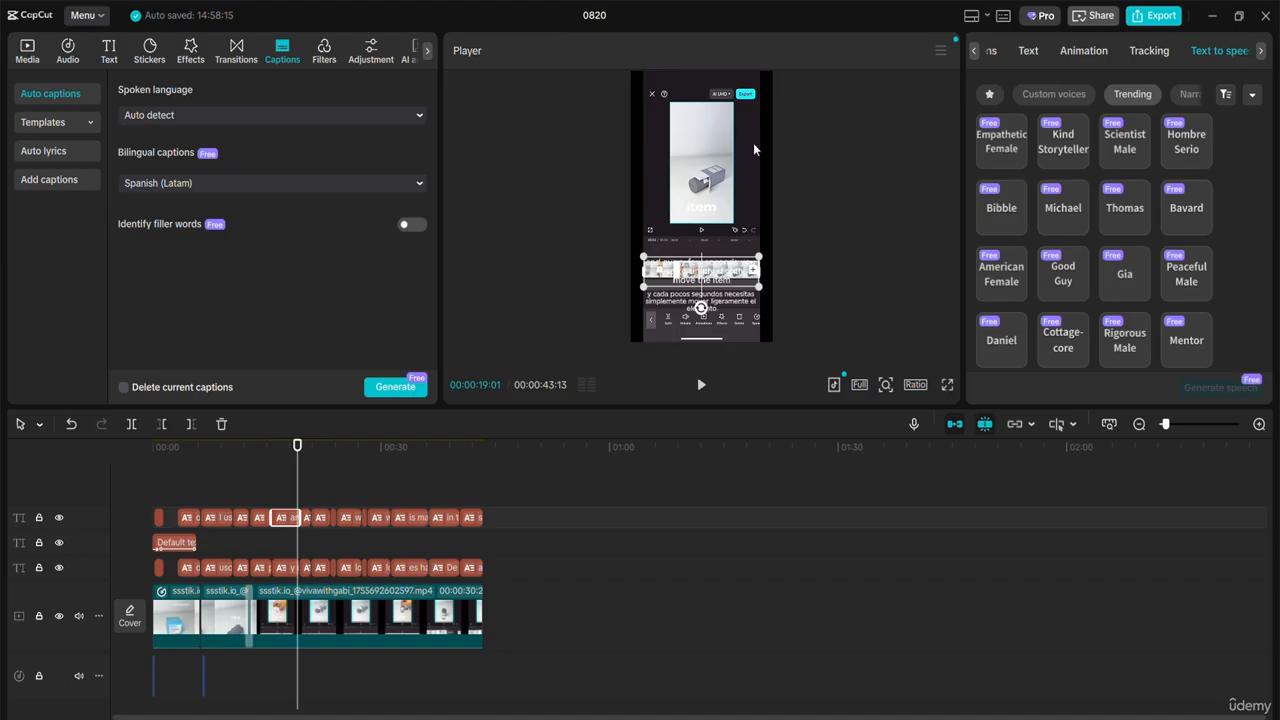
Step: At about 3 seconds, move the English captions to the upper part of the frame and place the Spanish captions just below them
drag(297, 552, 176, 579)
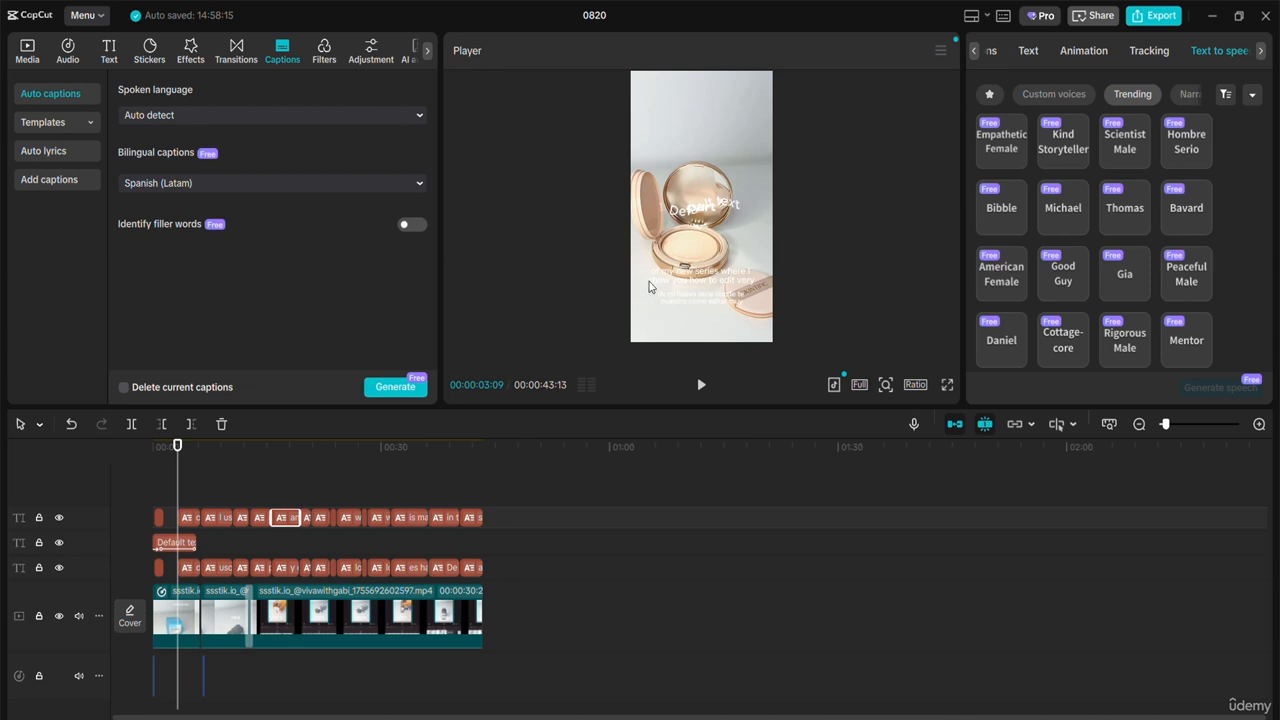
click(695, 284)
drag(695, 284, 697, 98)
drag(718, 300, 716, 124)
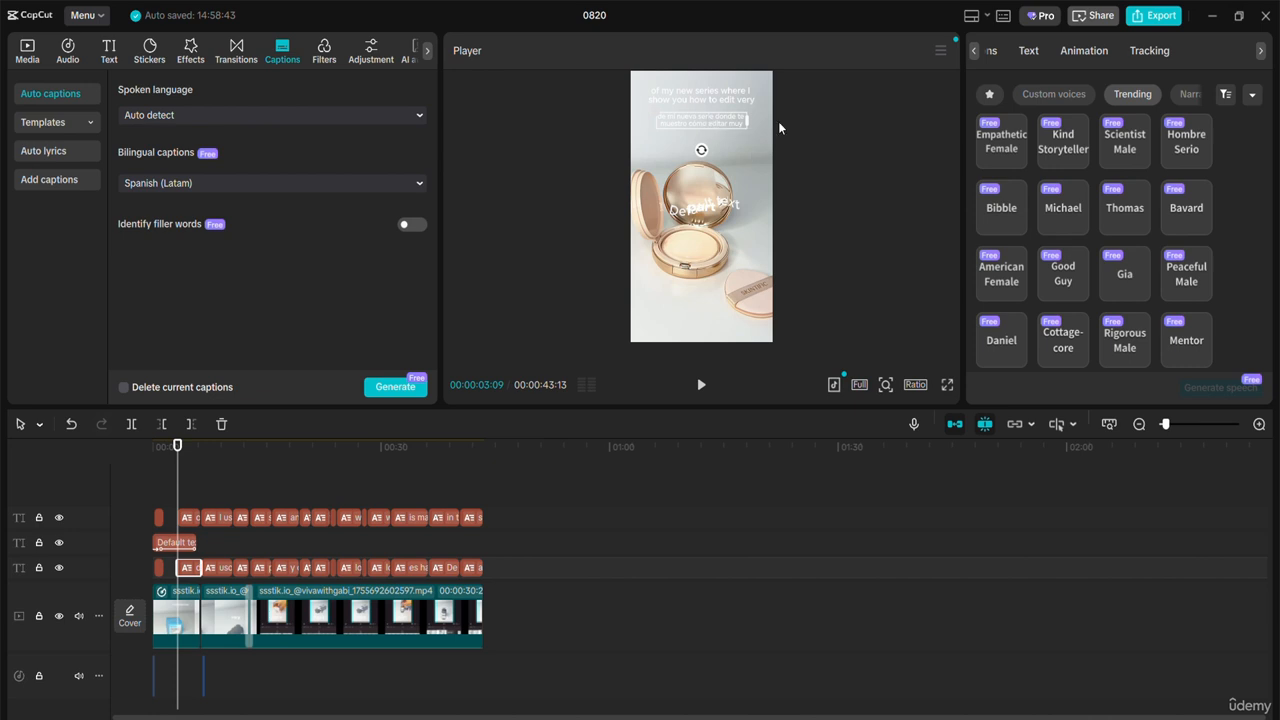
Step: Apply the Bounce Out caption animation to the English caption at about 3 seconds
click(719, 102)
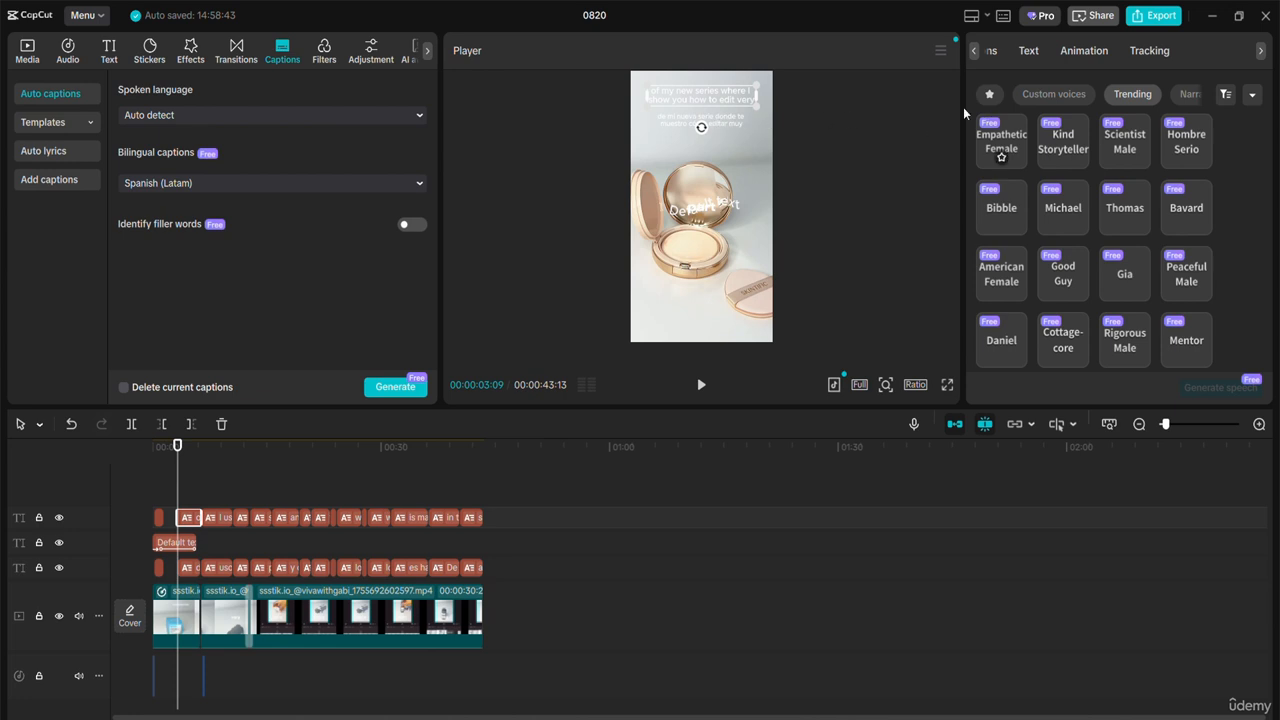
click(1086, 51)
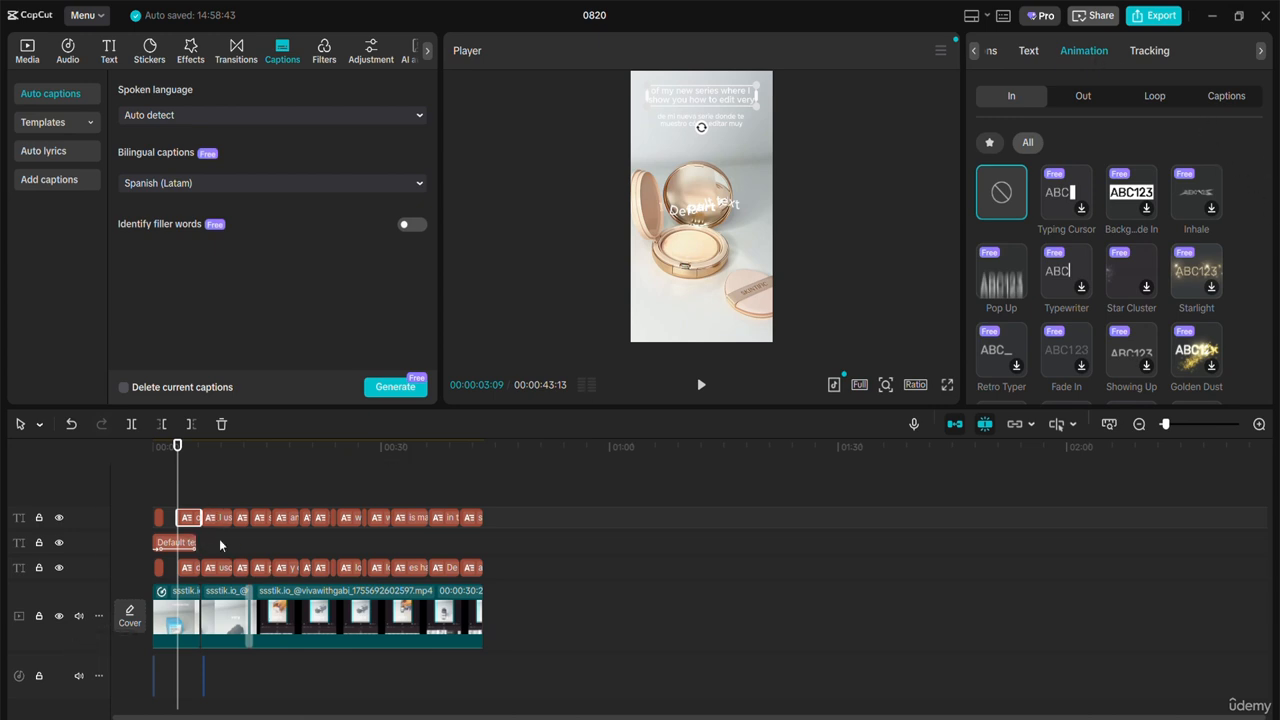
click(1222, 101)
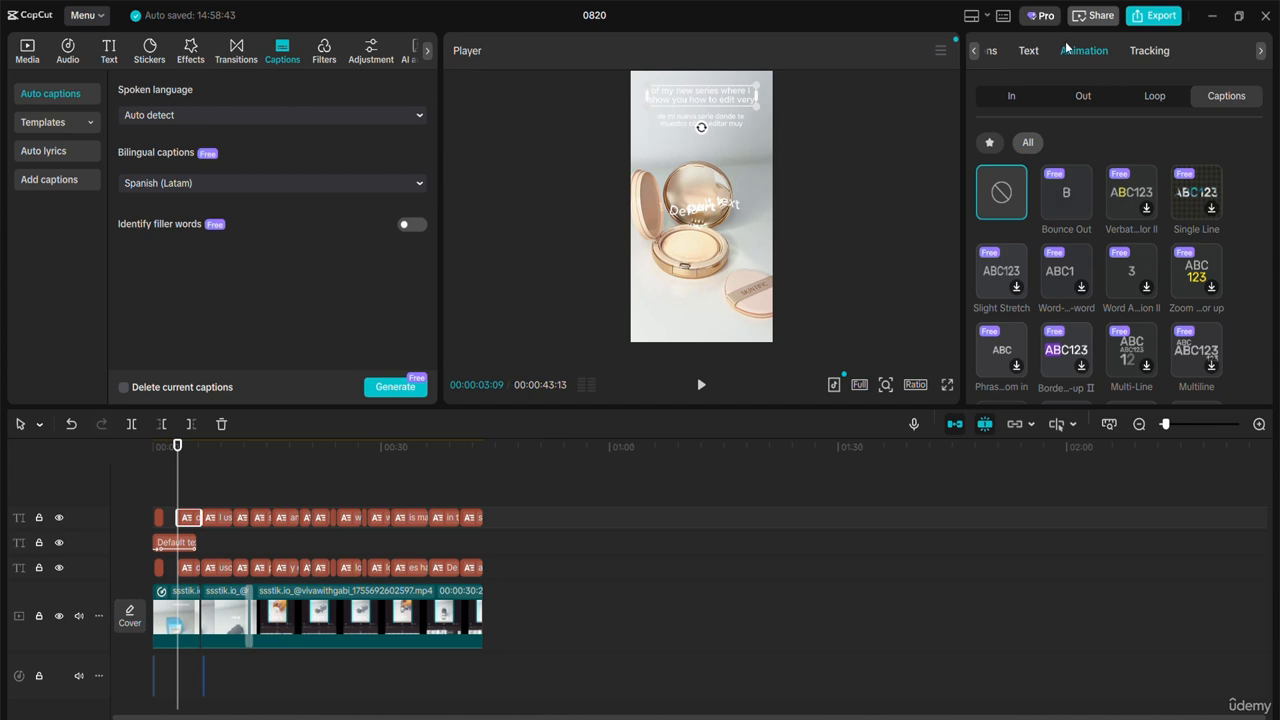
click(1066, 190)
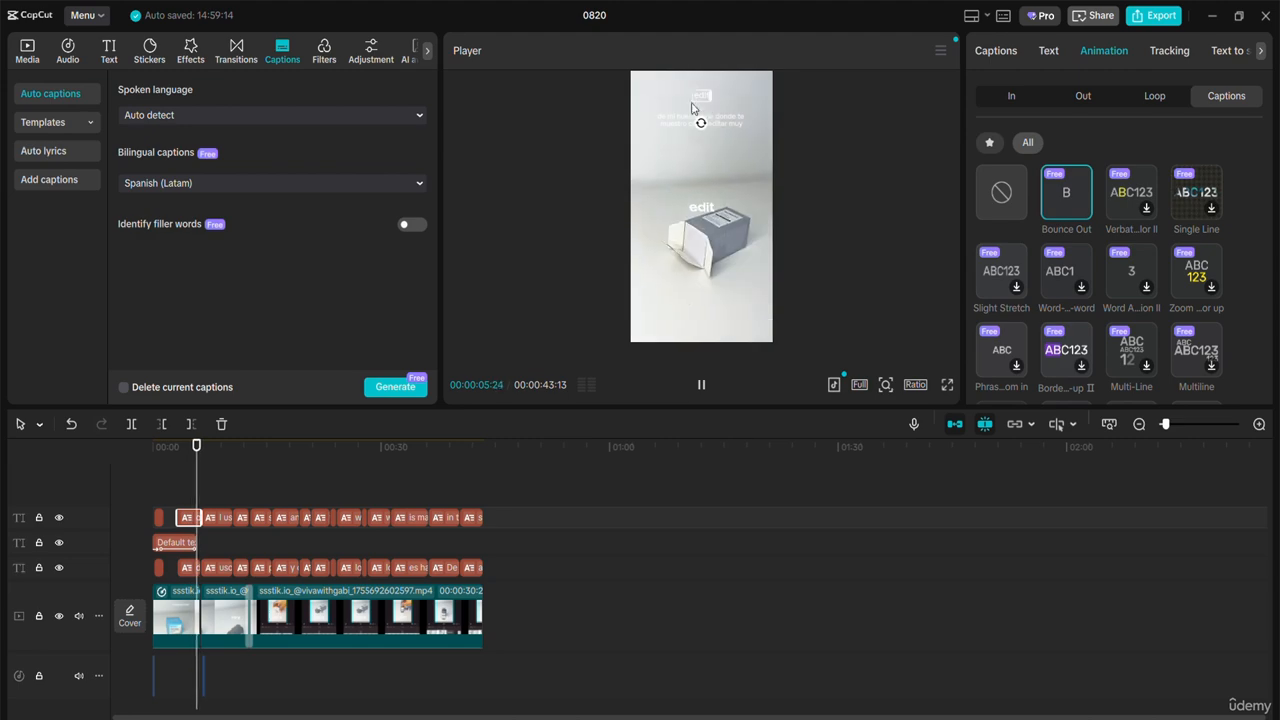
Step: Stop the playback and look through the available caption animations
key(space)
scroll(1182, 240, down, 5)
scroll(1185, 260, down, 8)
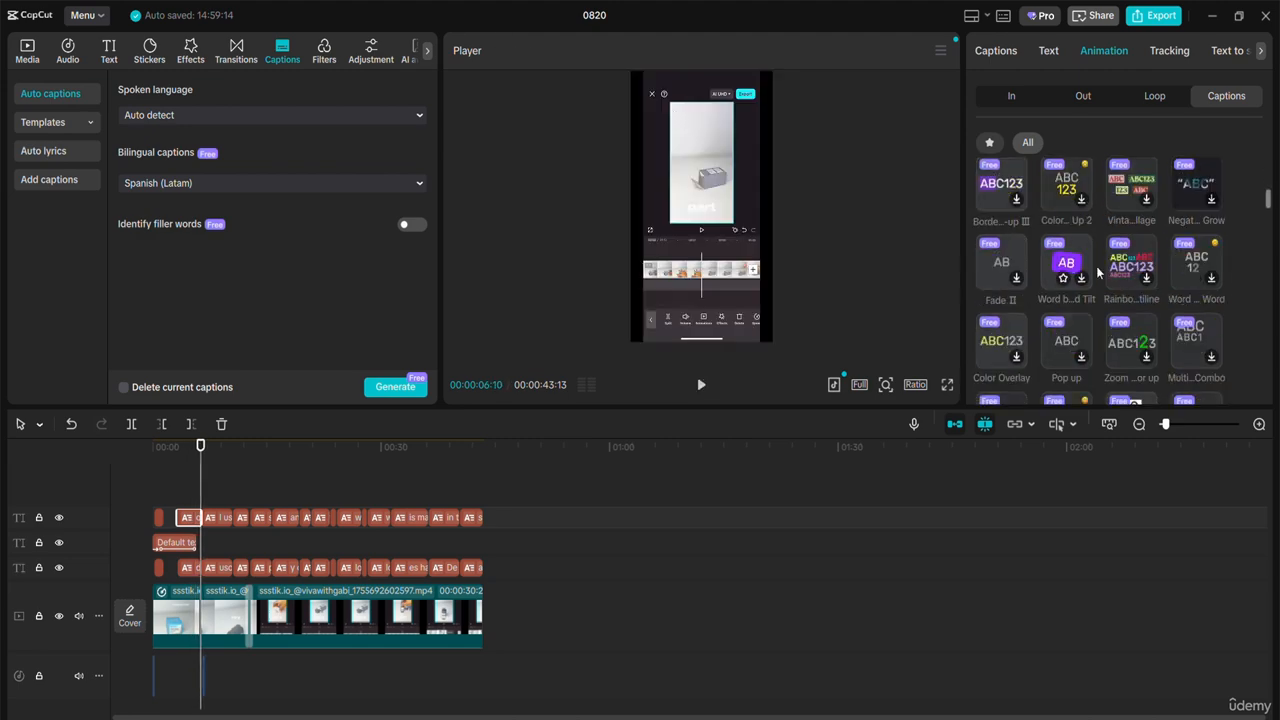
scroll(1188, 275, up, 10)
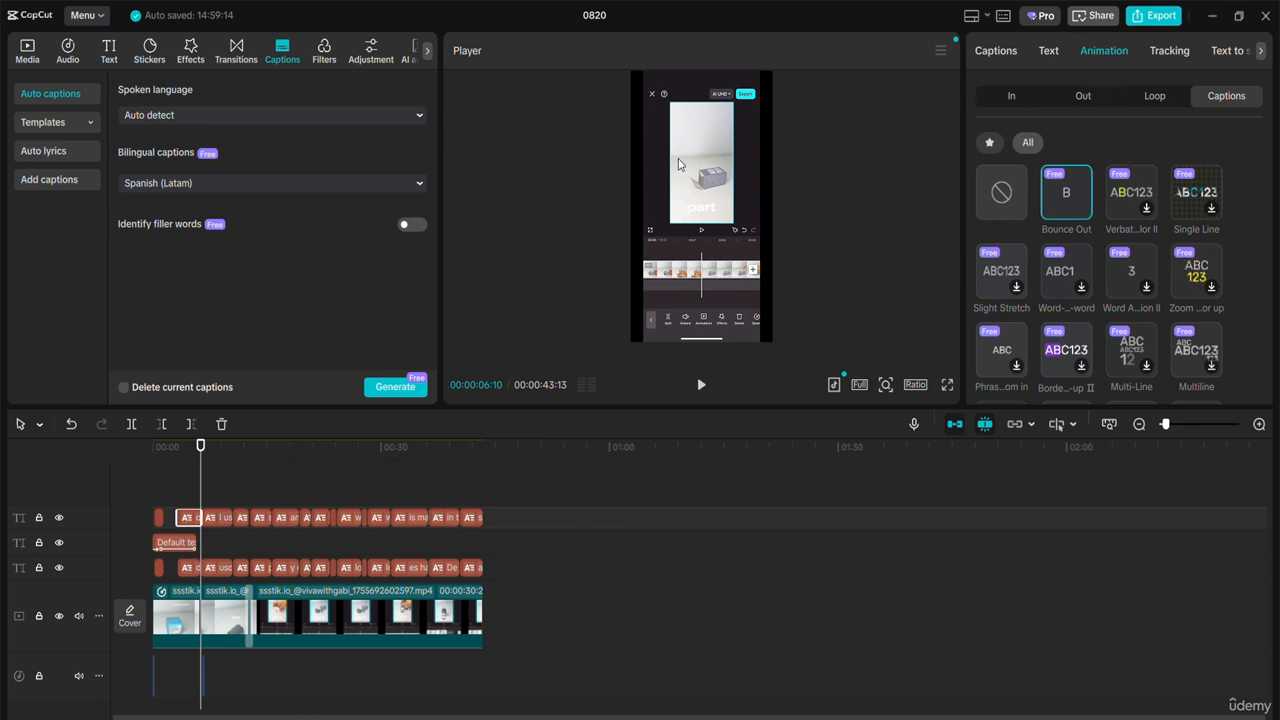
Step: At about 4 seconds, set the font of all the English main captions to ZY Steady
click(189, 490)
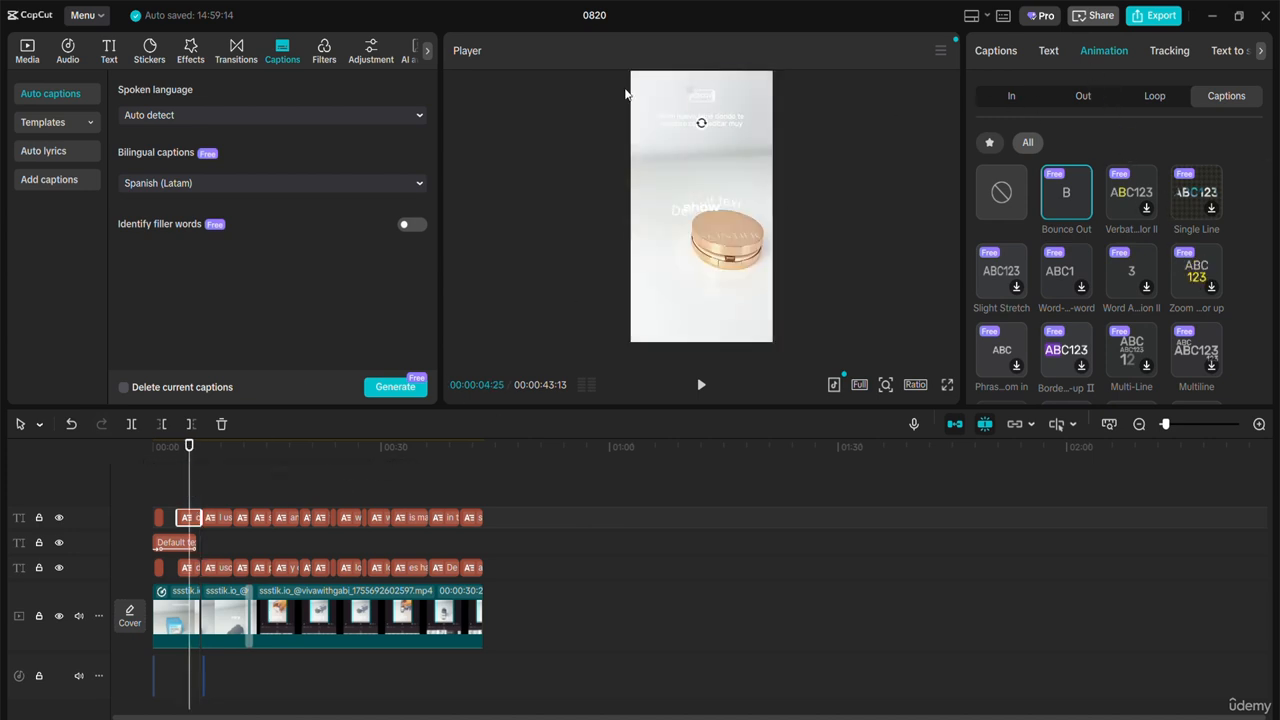
click(1062, 55)
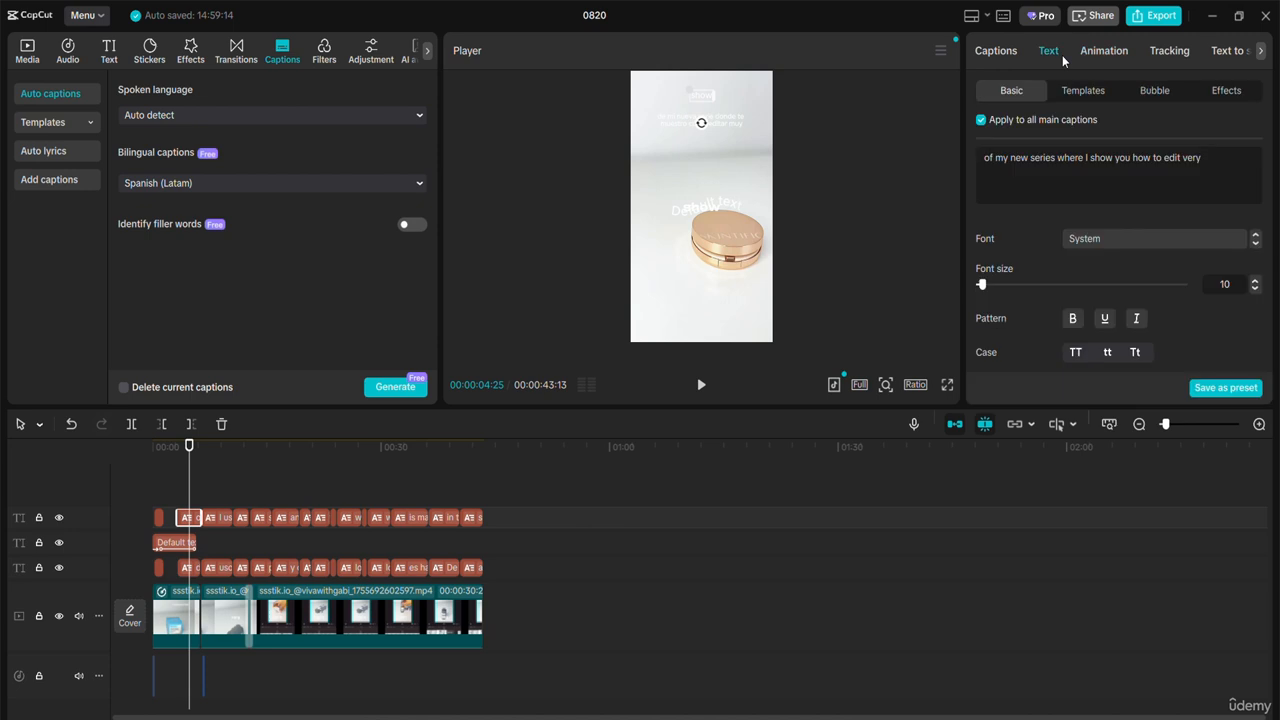
click(1099, 244)
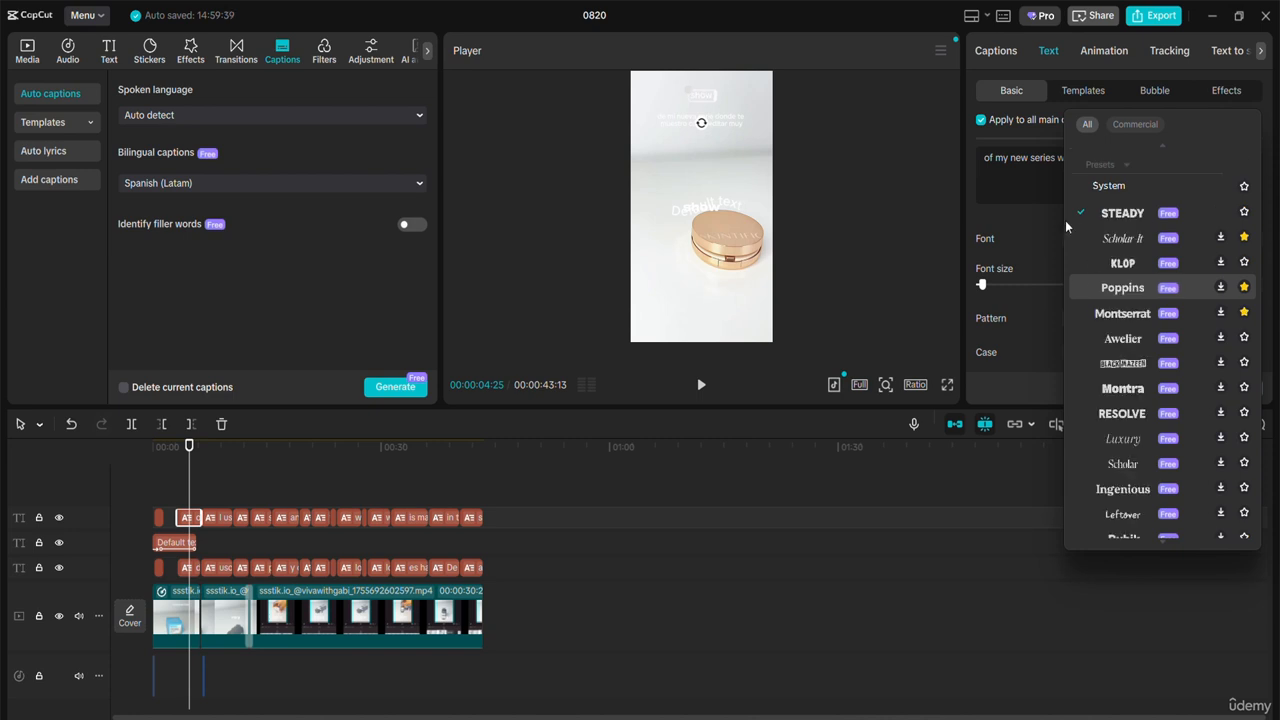
click(1012, 237)
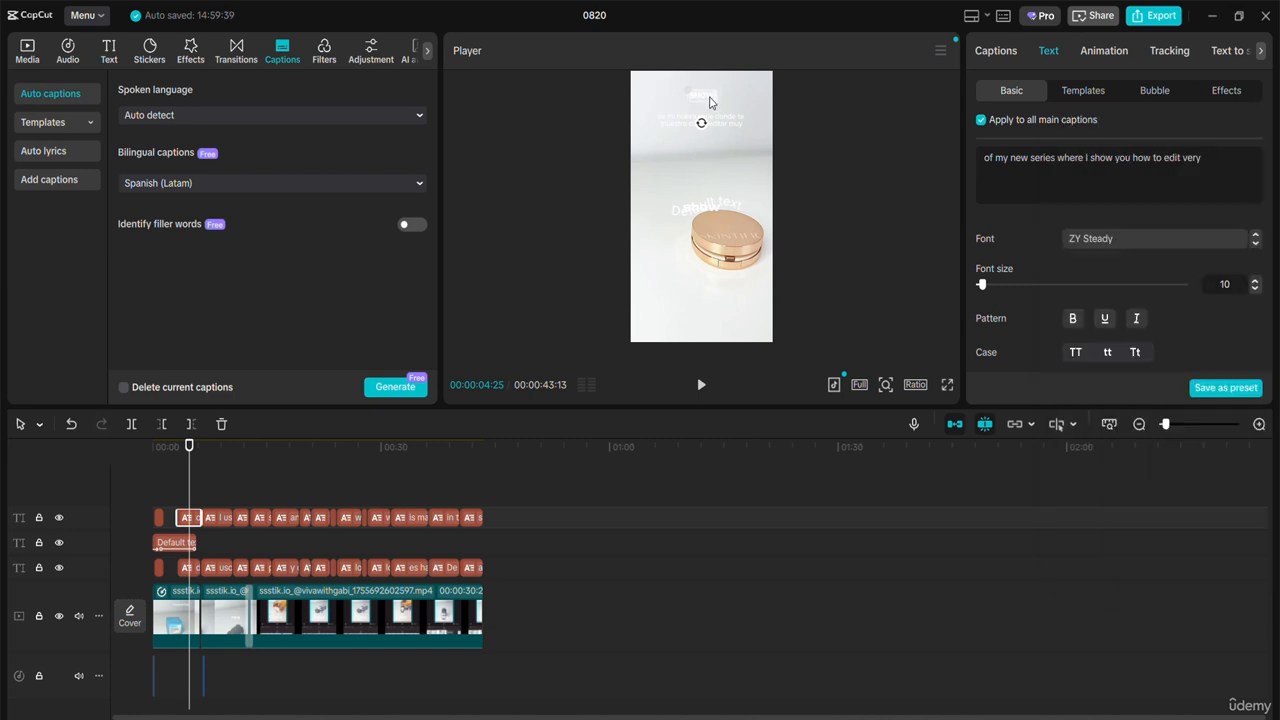
Step: Nudge the Spanish captions slightly upward, closer to the English captions
click(738, 121)
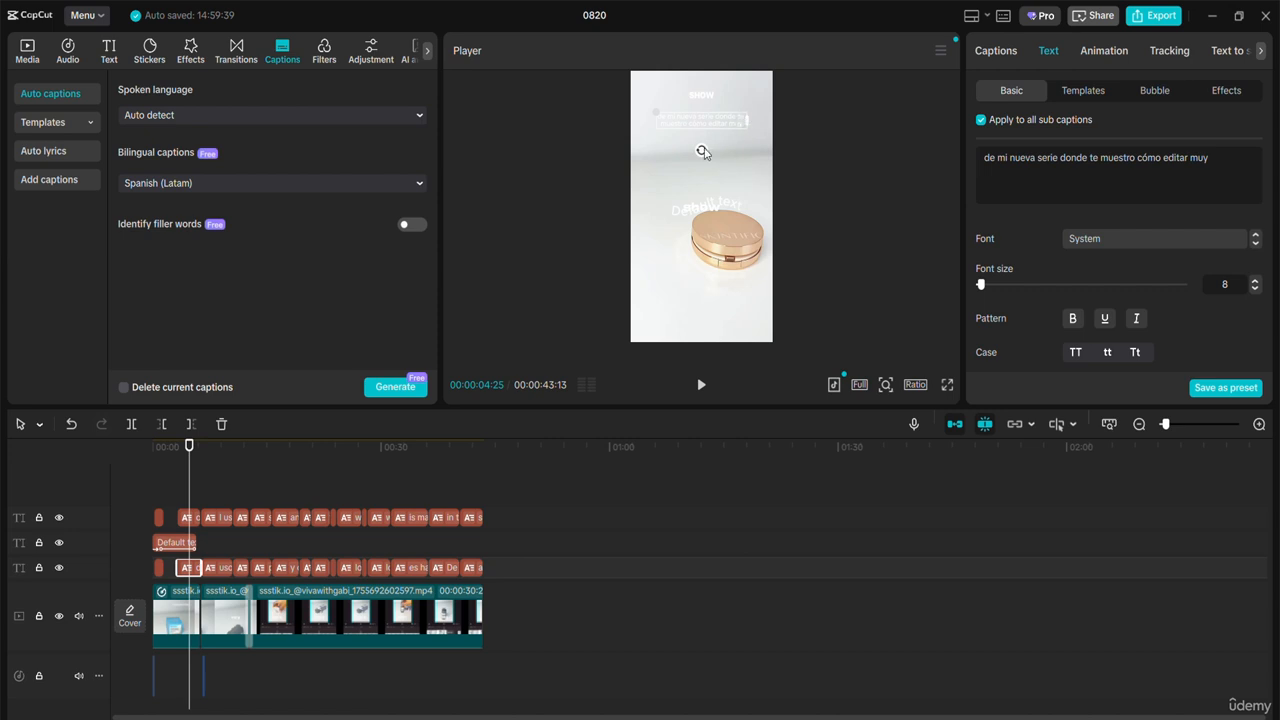
mouse_move(717, 125)
mouse_down()
mouse_move(726, 232)
mouse_move(741, 255)
mouse_move(699, 119)
mouse_move(718, 124)
mouse_up()
Step: Look through the featured filters in the filter library
click(324, 50)
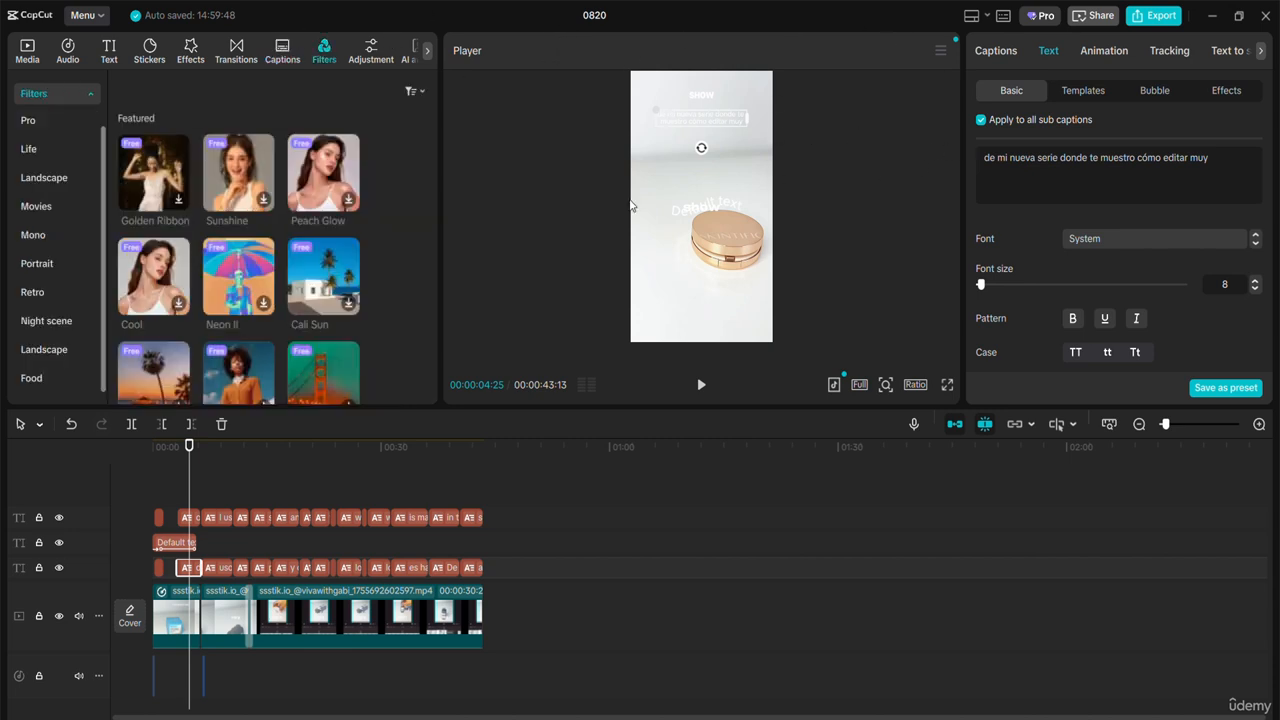
scroll(435, 150, down, 5)
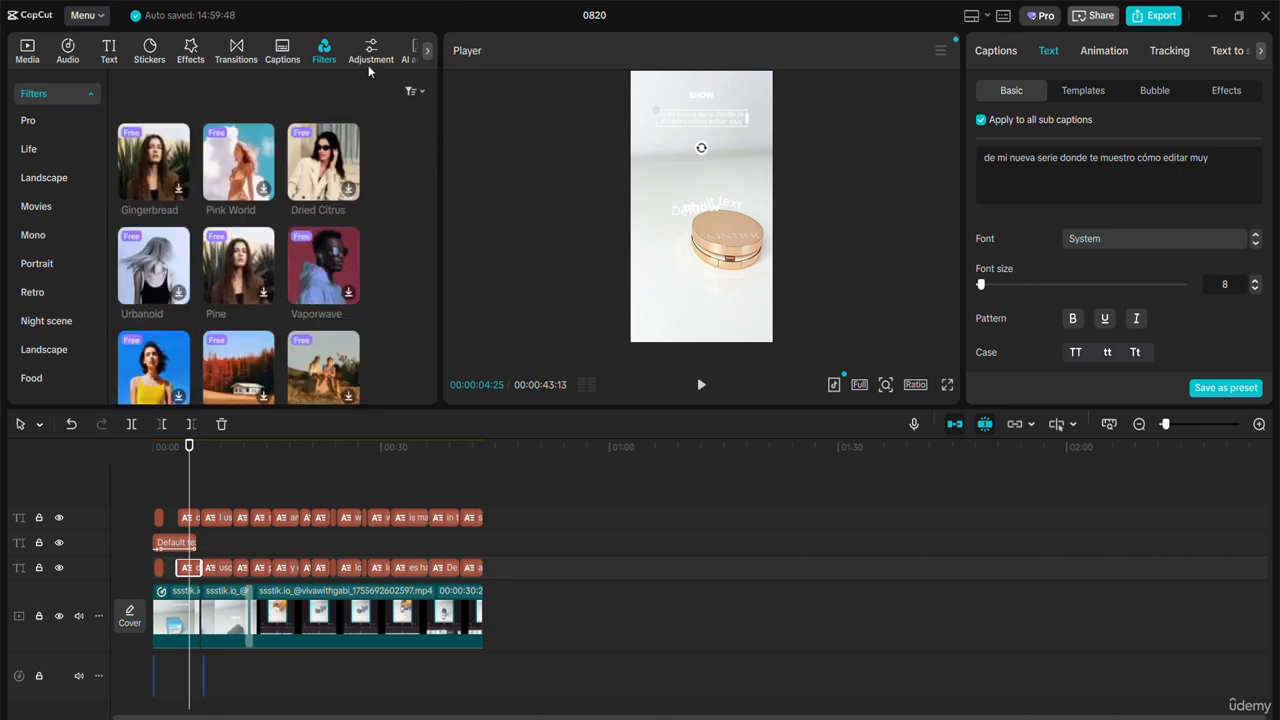
click(428, 52)
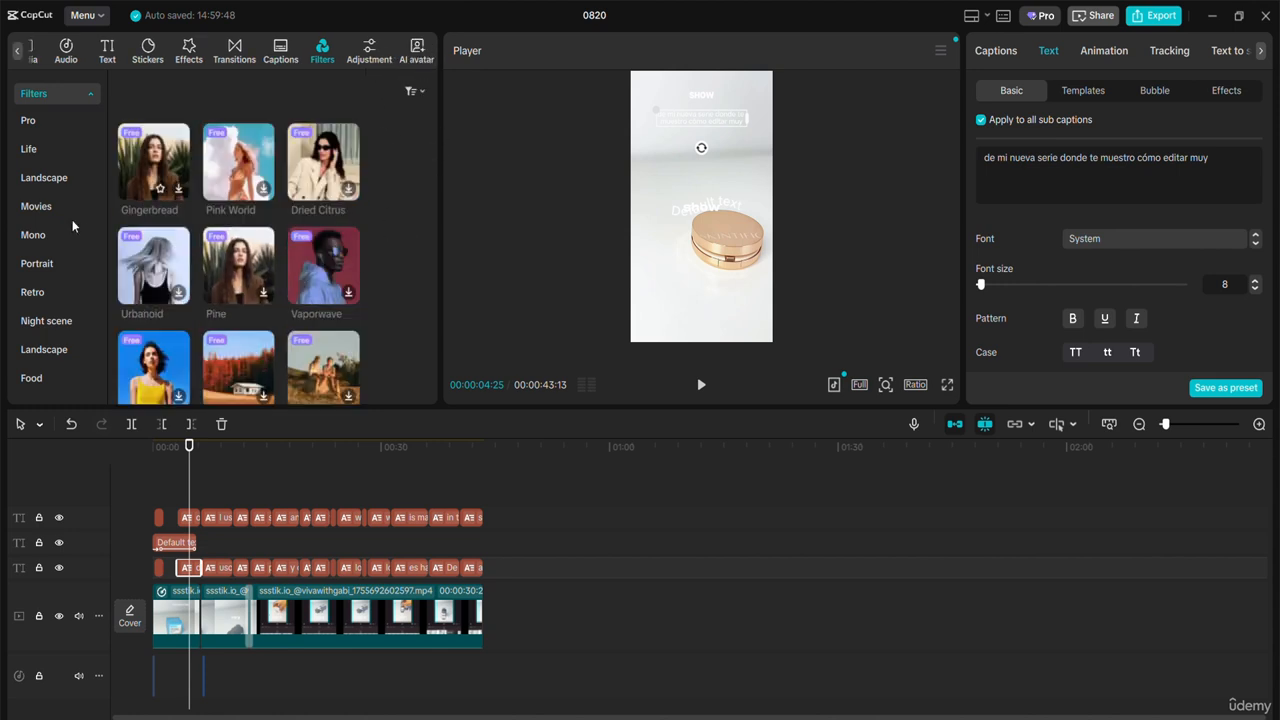
Step: Add a custom adjustment layer above the captions, stretch it over the whole video, and review its basic adjustment options
click(368, 52)
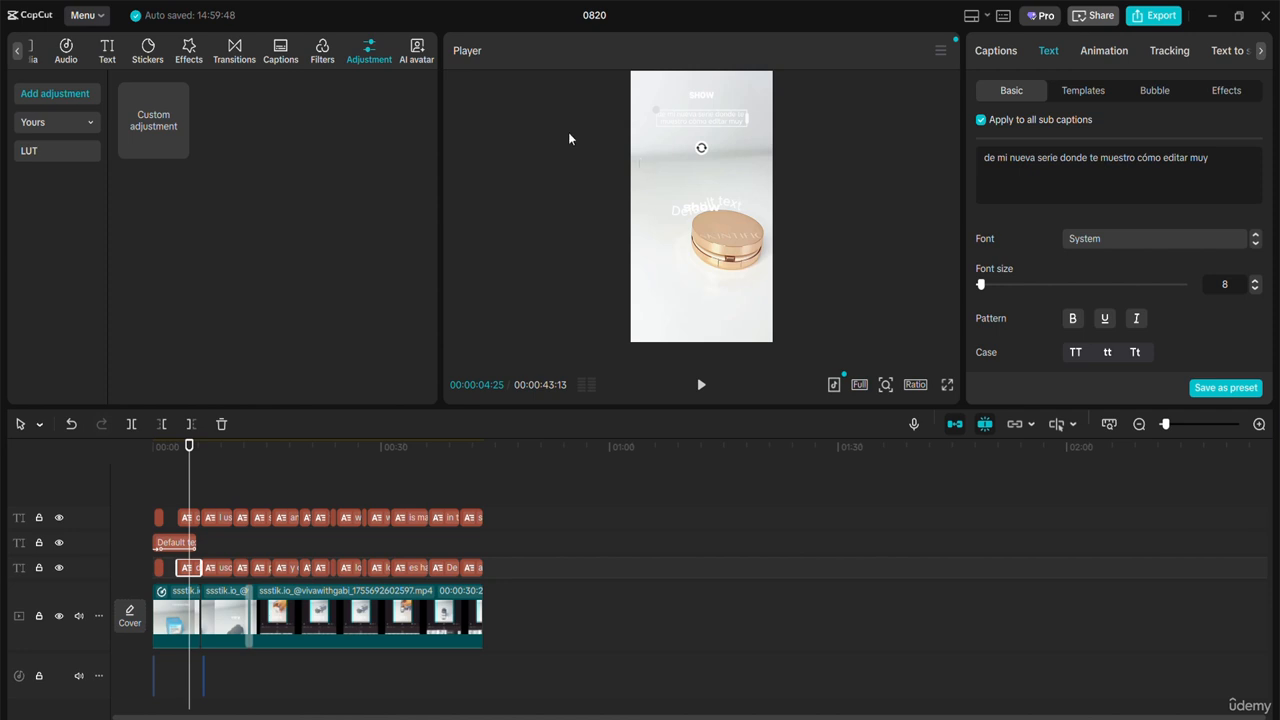
click(178, 148)
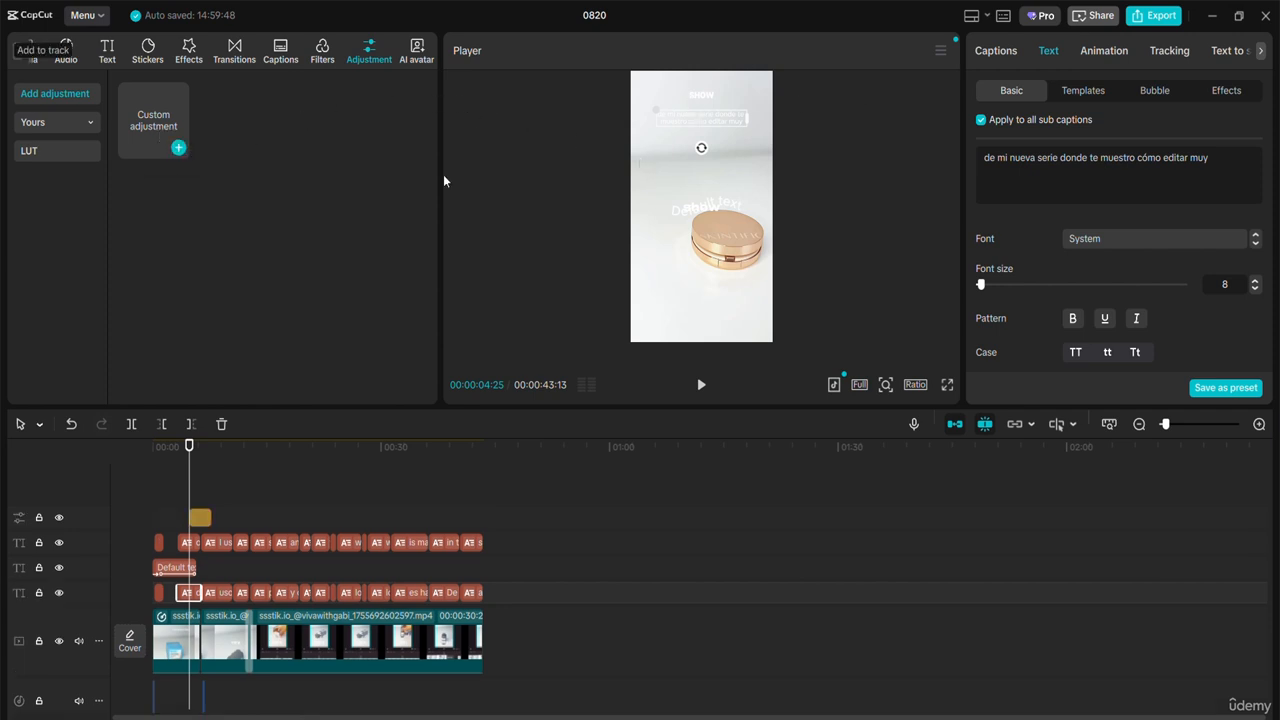
click(199, 519)
drag(199, 519, 530, 522)
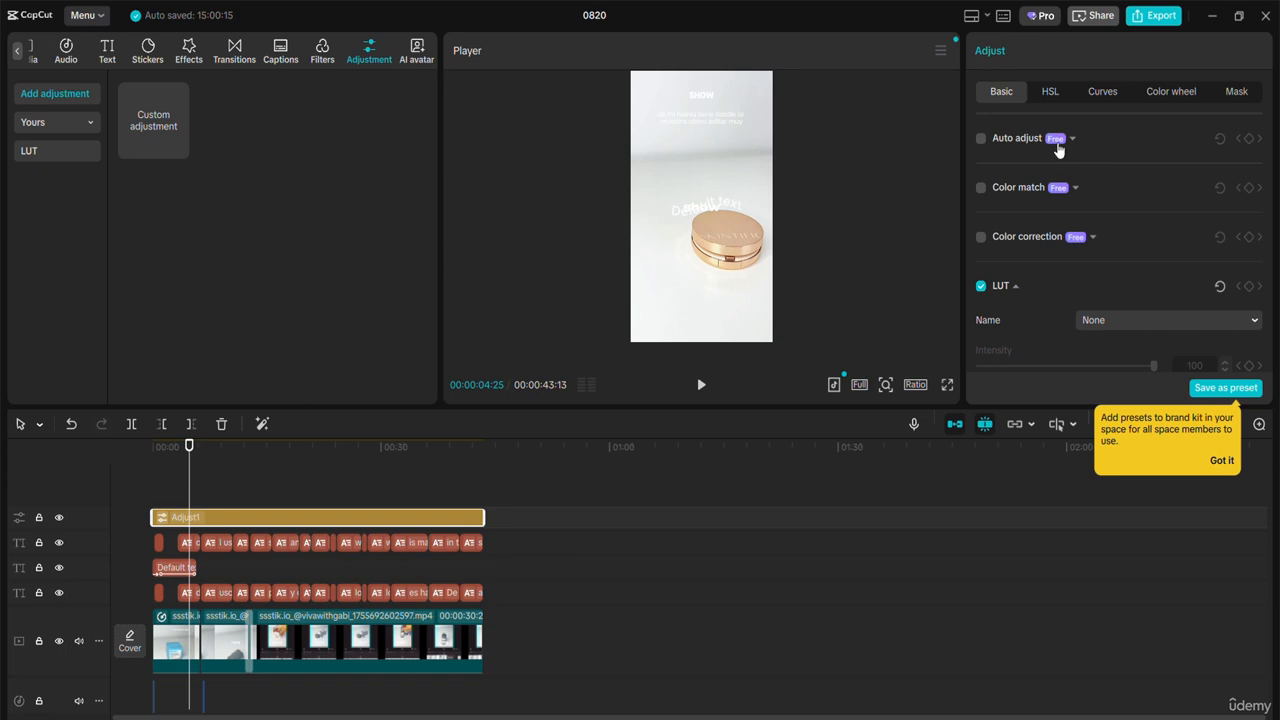
scroll(1059, 148, down, 1)
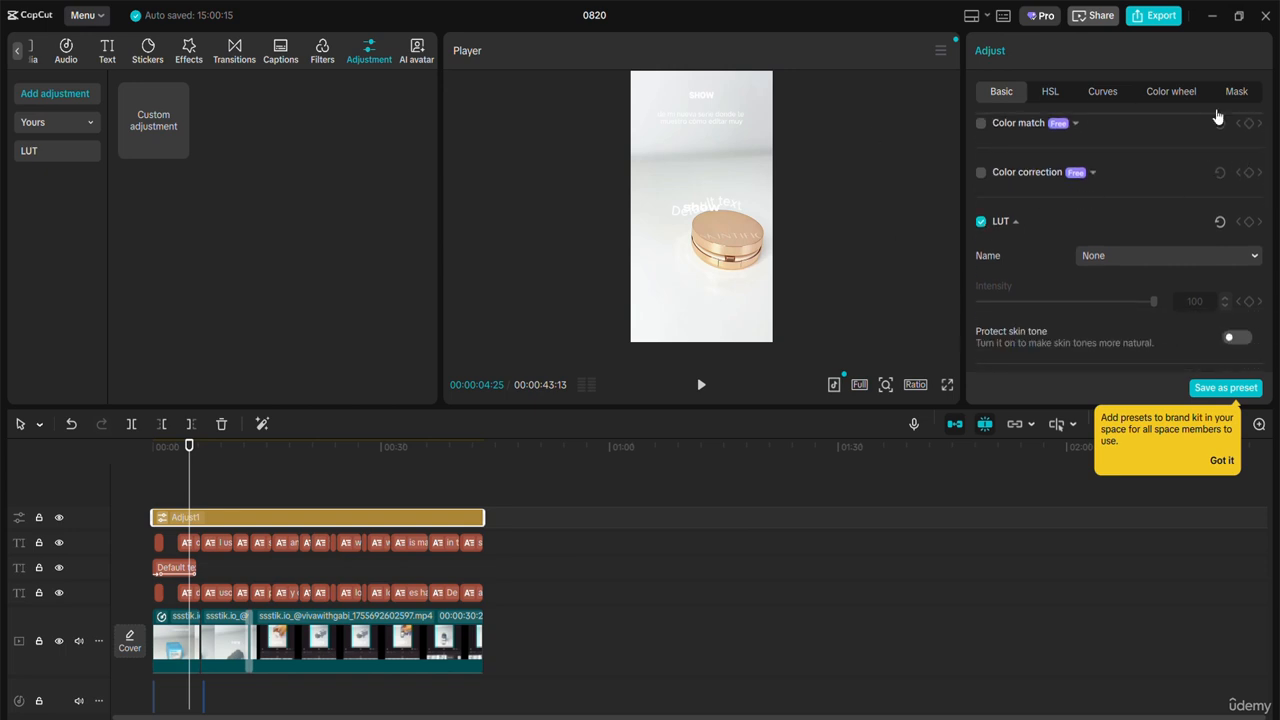
click(18, 56)
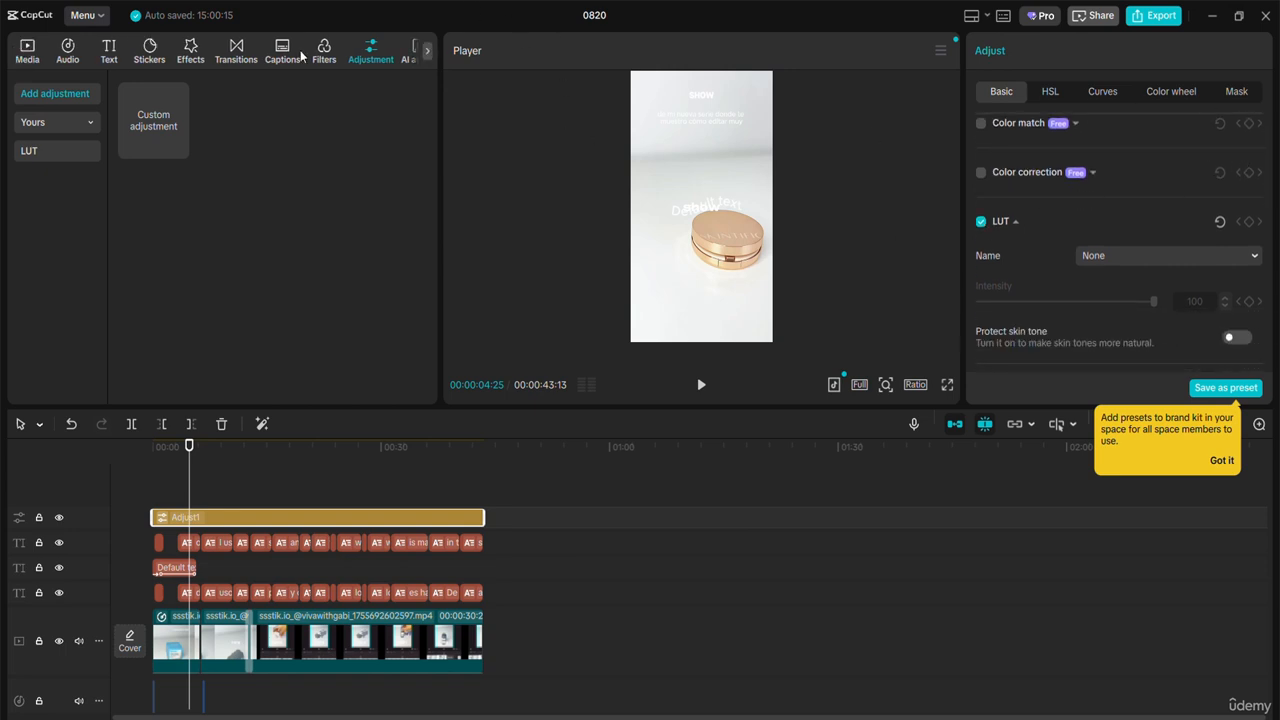